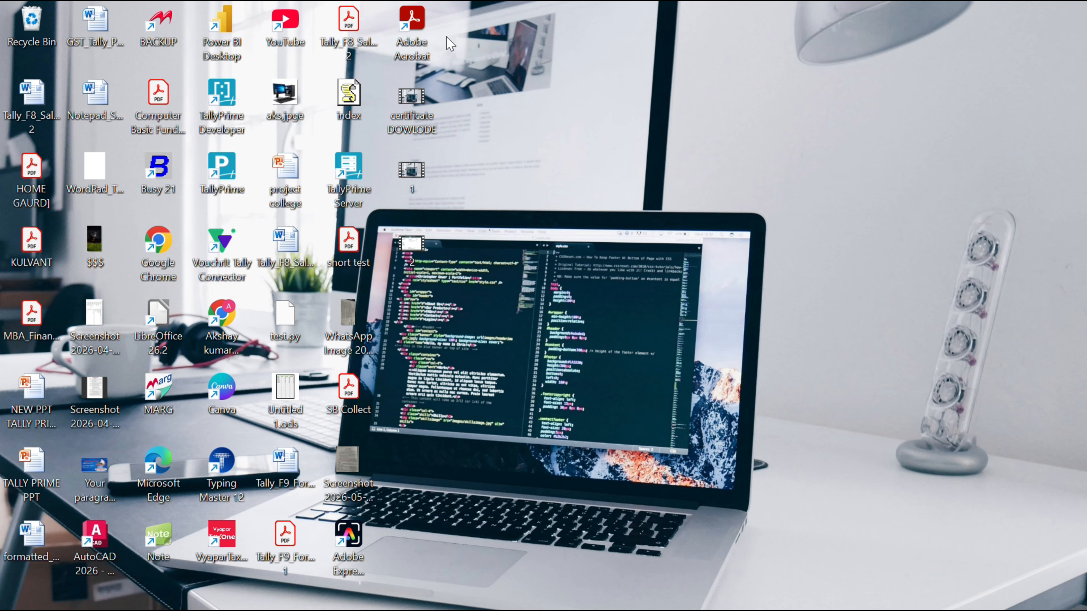
Step: Launch TallyPrime EDU from its desktop shortcut
double_click(223, 167)
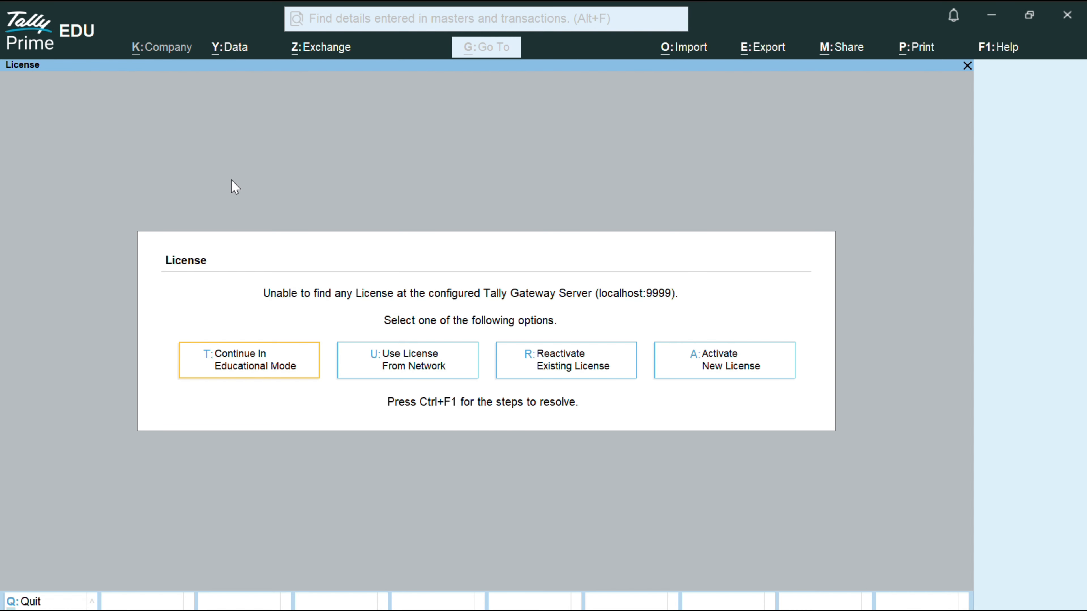
Step: Continue in Educational Mode and choose Create Company from the Select Company list
left_click(251, 356)
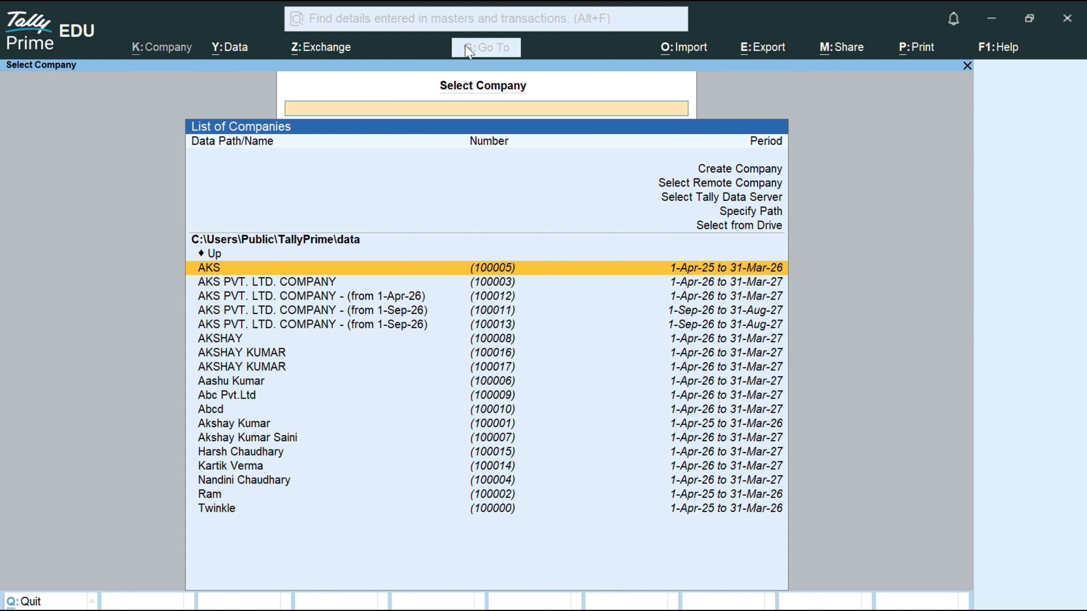
key("Up")
key("Up")
key("Up")
key("Up")
key("Up")
key("Up")
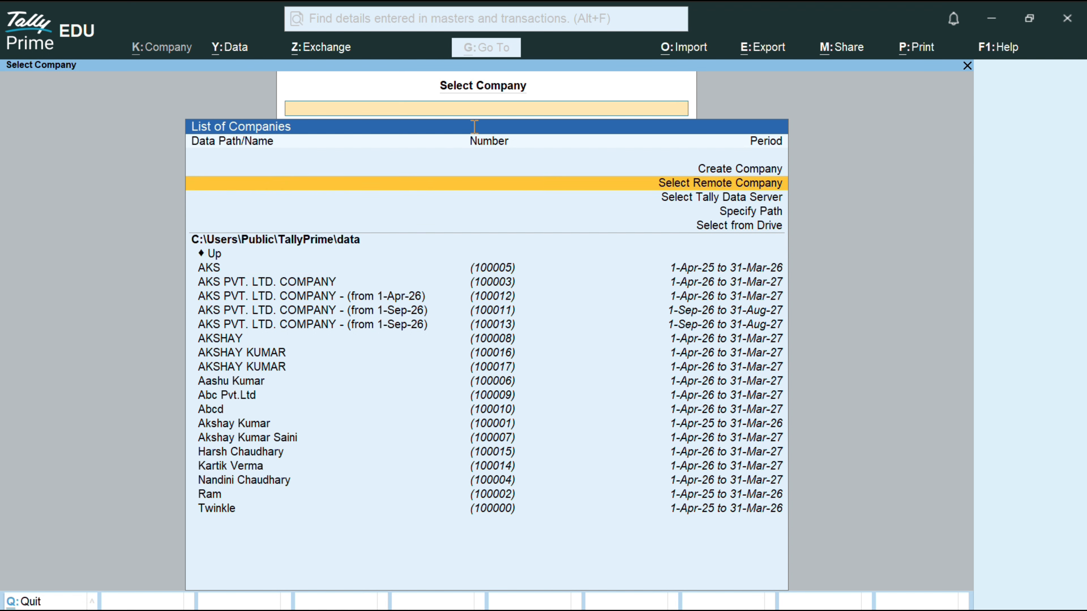
key("Return")
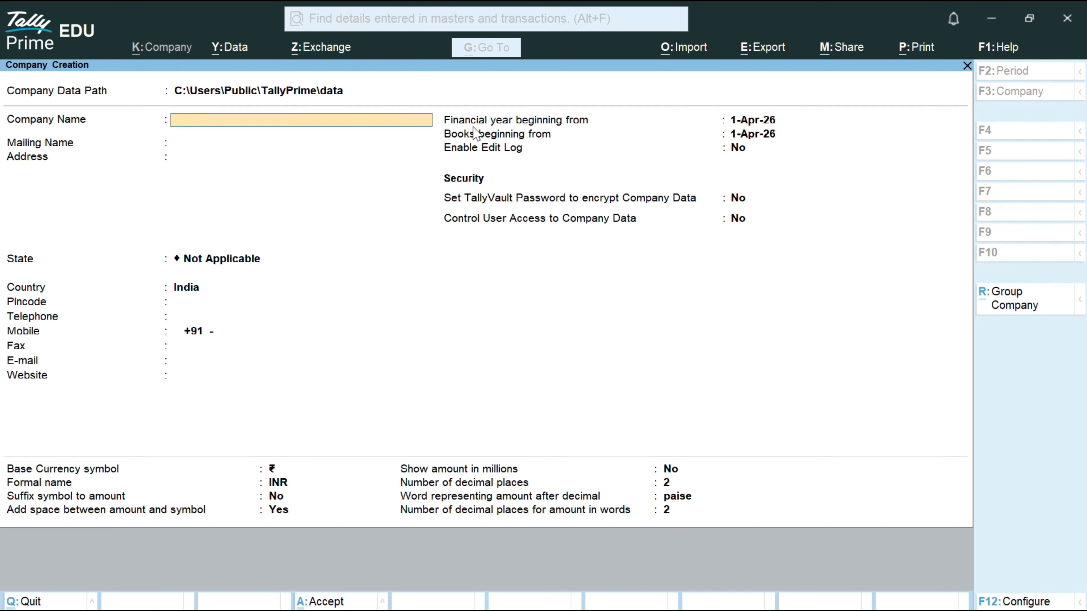
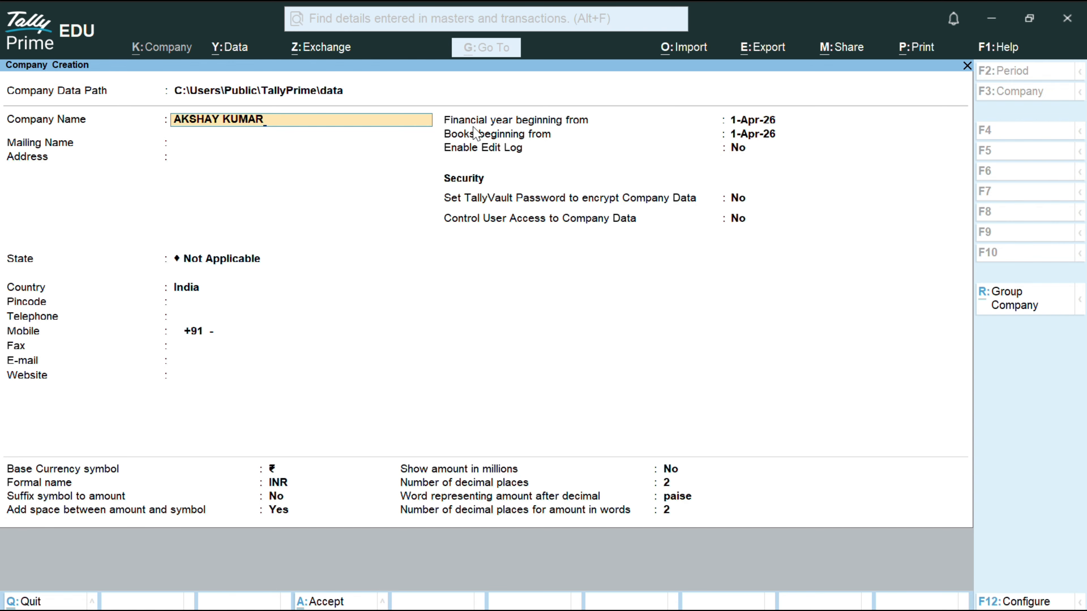
key("Return")
key("Return")
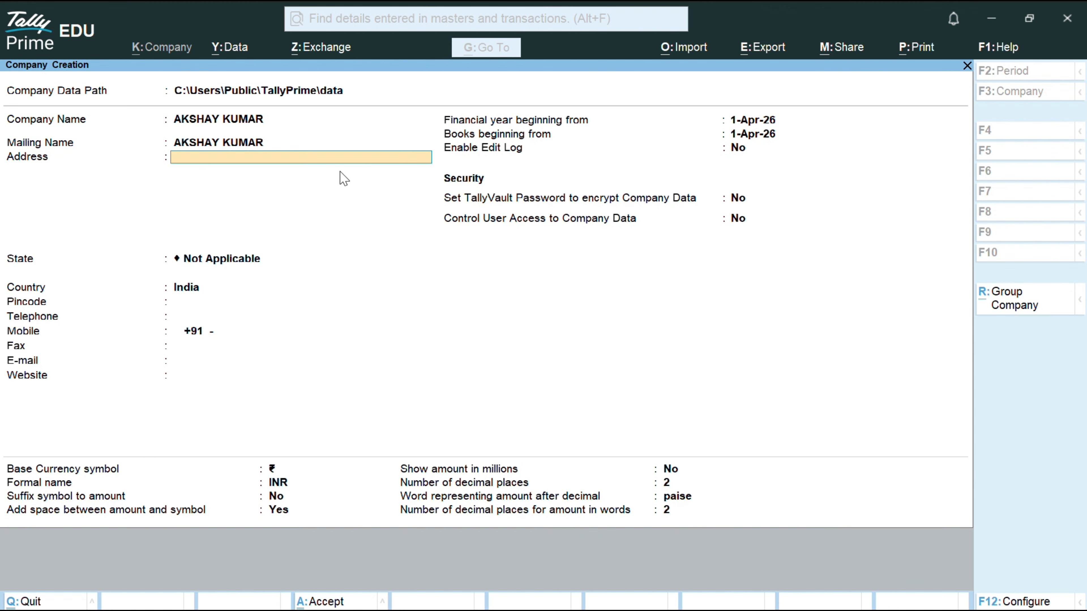
type("BIJNOR")
Step: Set the company state to Uttar Pradesh and enter the pincode
key("Return")
key("Return")
key("Down")
key("Down")
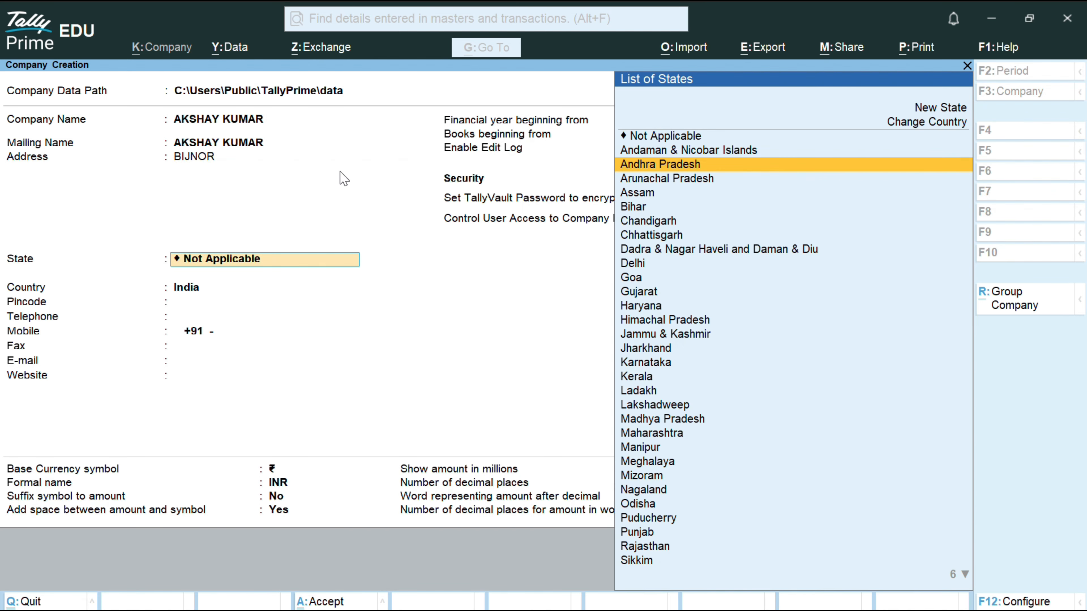
key("Down")
key("Down")
key("Down")
key("Down")
key("Down")
key("Down")
key("Down")
key("Down")
key("Down")
key("Down")
key("Down")
key("Down")
key("Down")
key("Down")
key("Down")
key("Down")
key("Down")
key("Down")
key("Down")
key("Down")
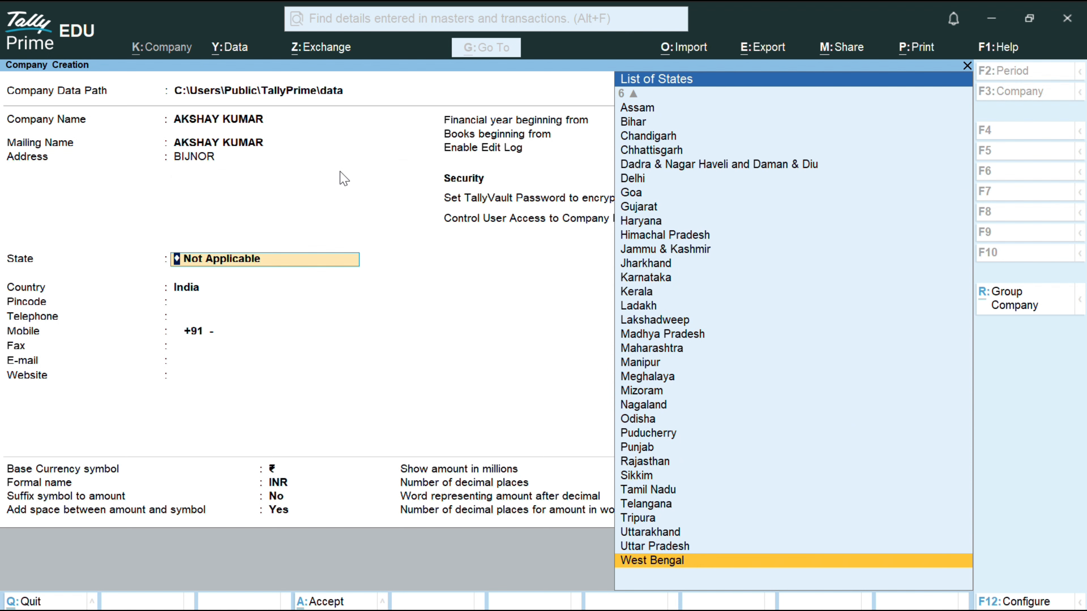
key("Up")
key("Return")
type("234567")
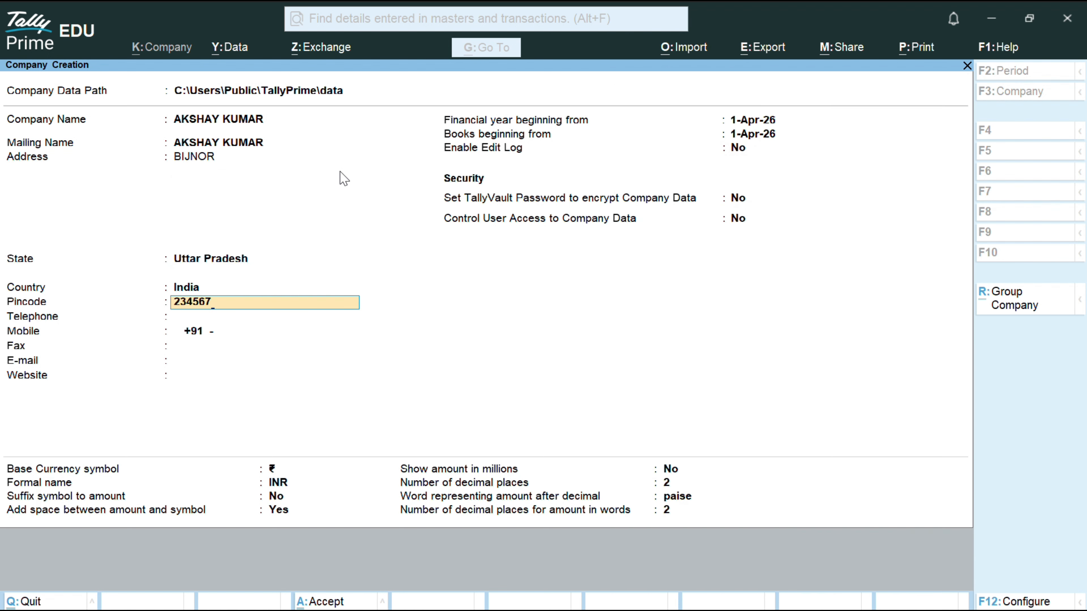
key("Return")
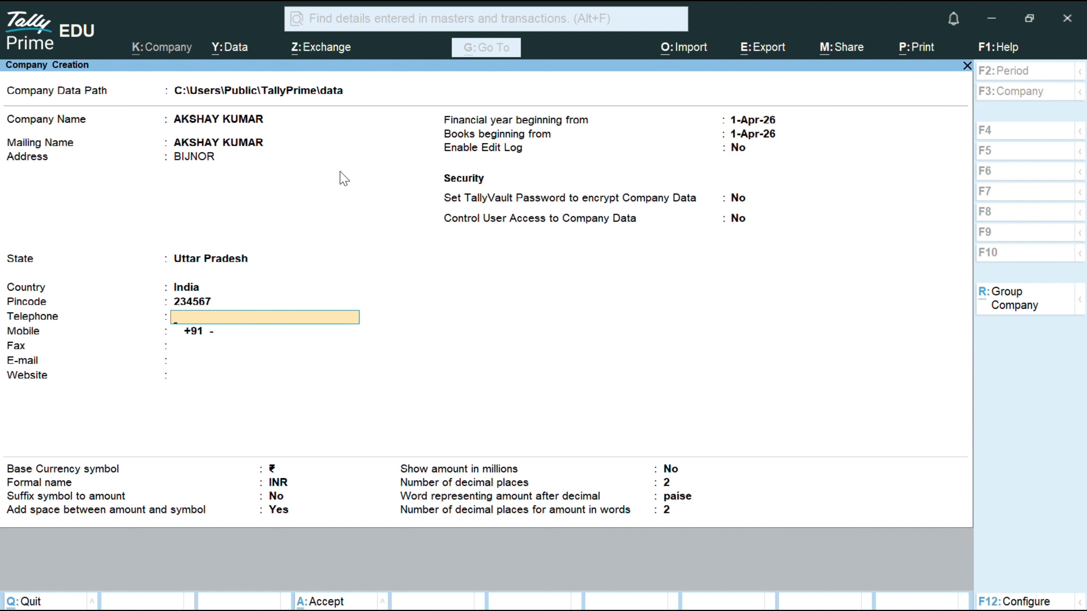
Step: Fill in the company's telephone, mobile and fax numbers
key("Return")
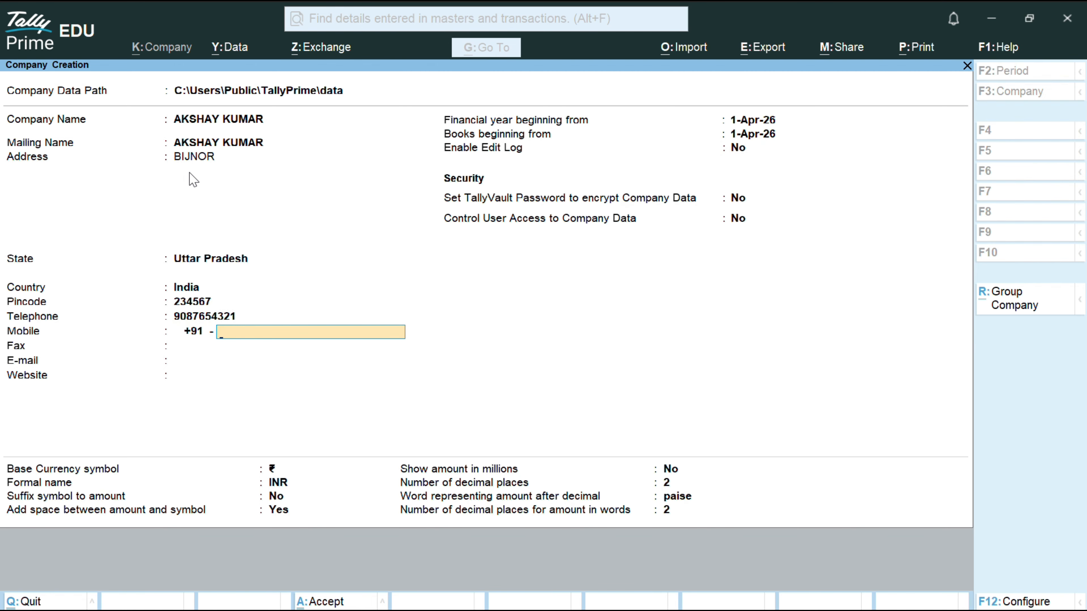
key("Return")
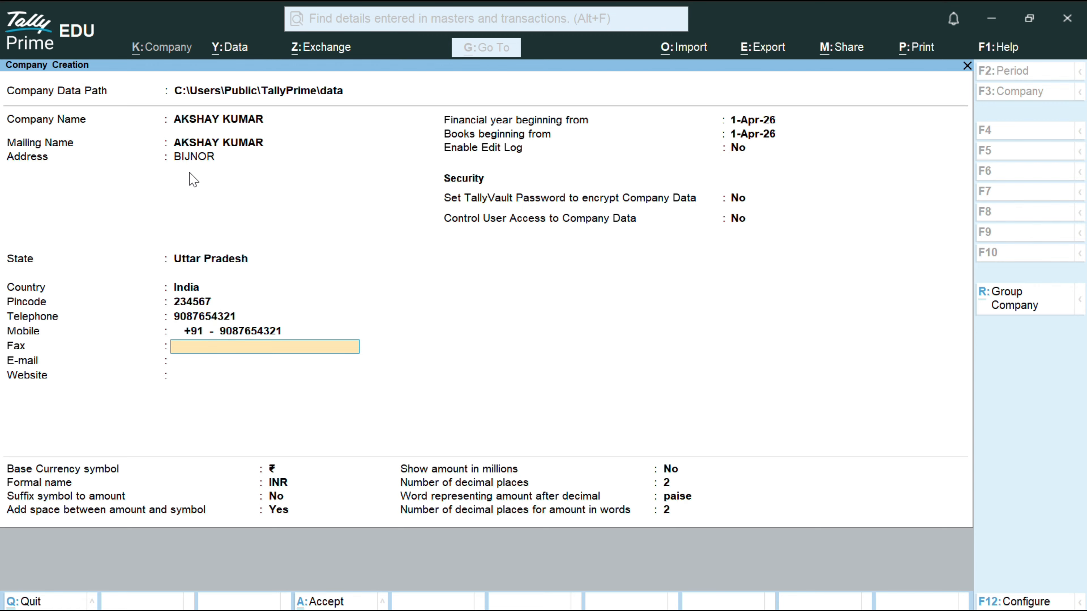
type("=")
key("BackSpace")
type("+91-1234567890")
key("Return")
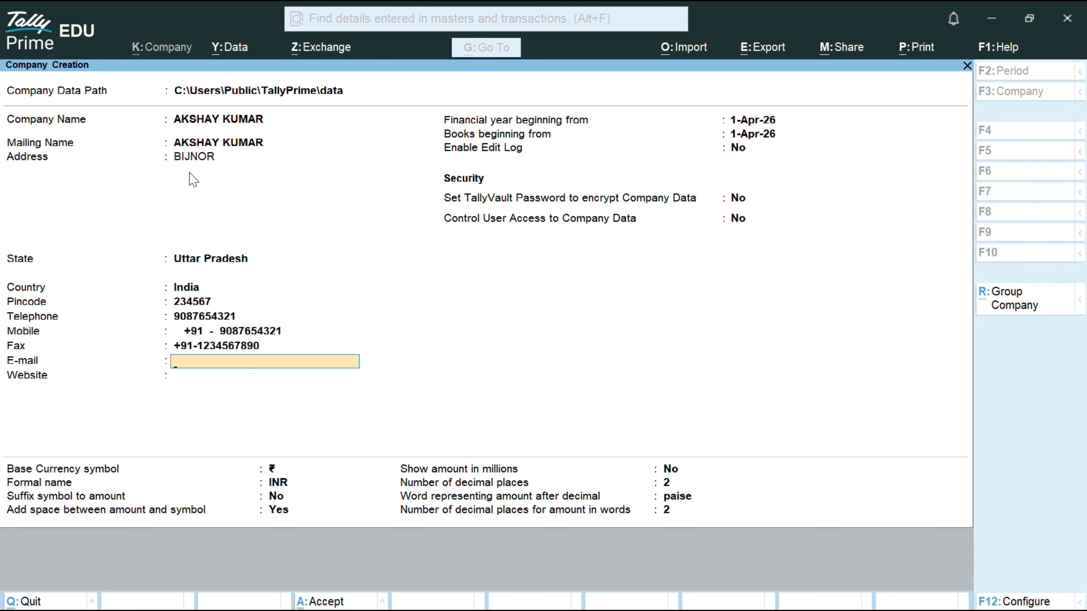
key("Return")
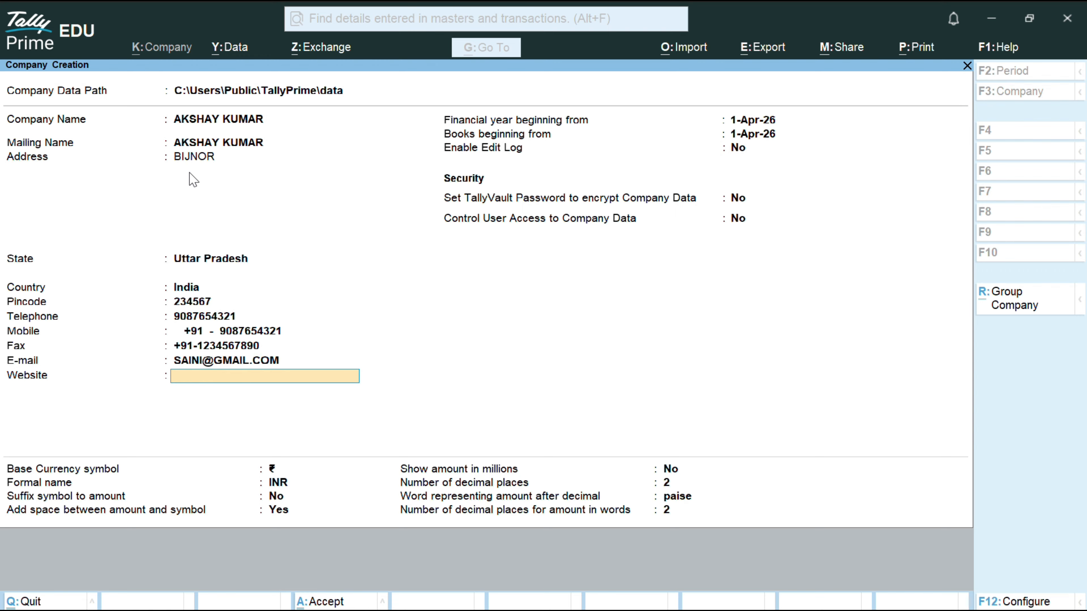
type("WWW.GIIT.COM")
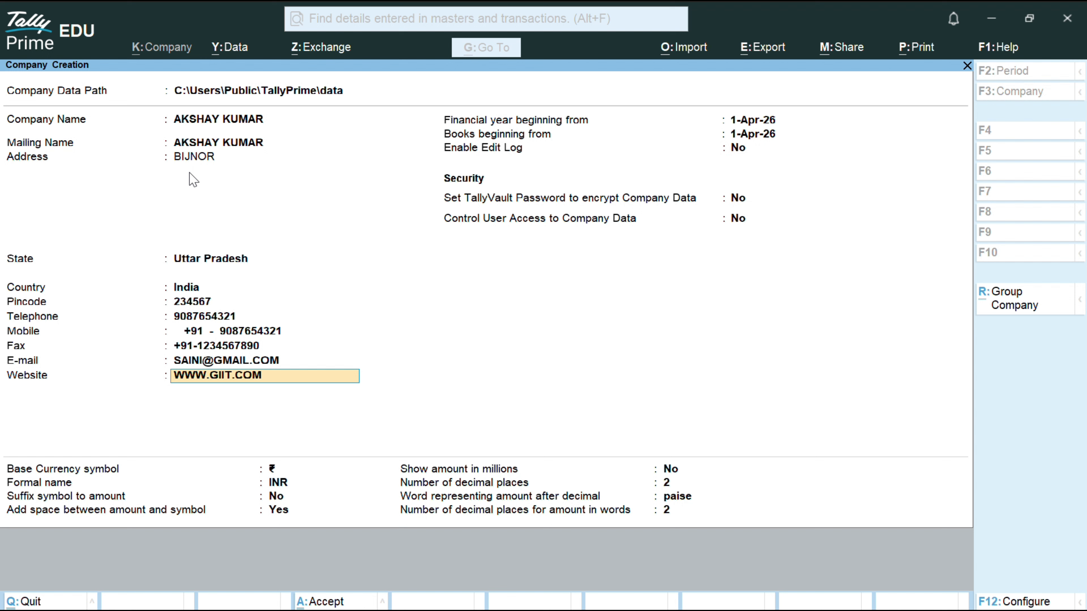
key("Return")
key("Return")
key("Return")
key("Return")
key("Return")
key("Return")
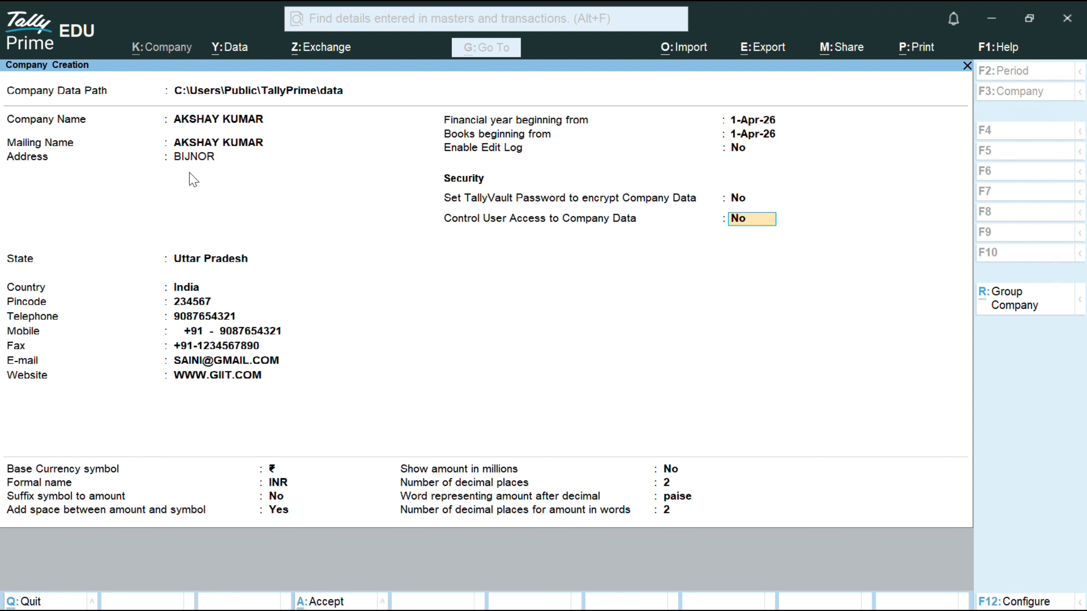
key("Return")
key("Return")
key("Return")
key("Return")
key("Return")
key("Return")
key("Return")
key("Return")
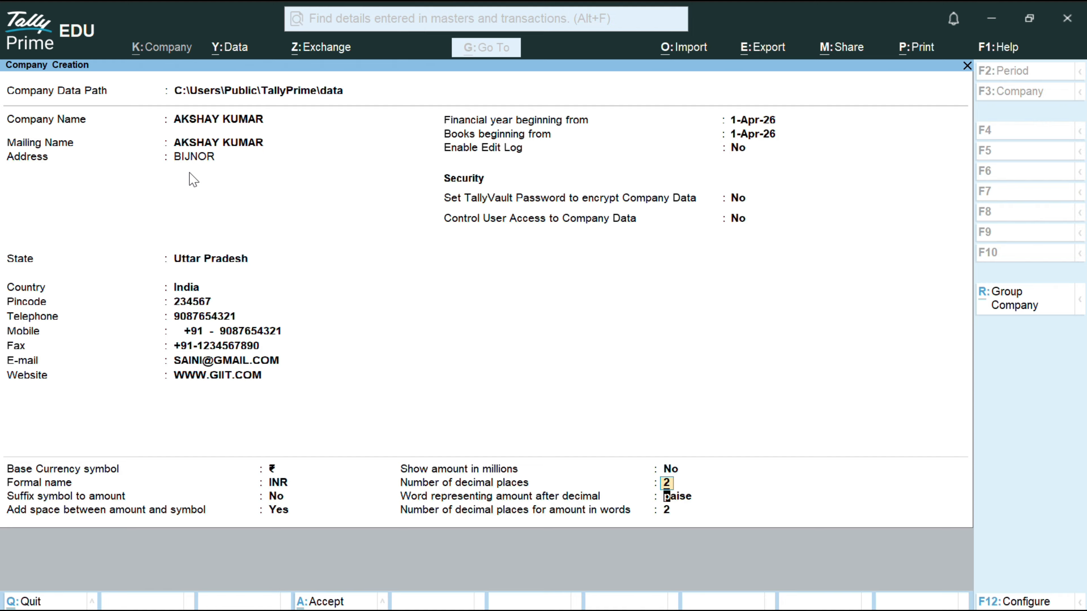
key("Return")
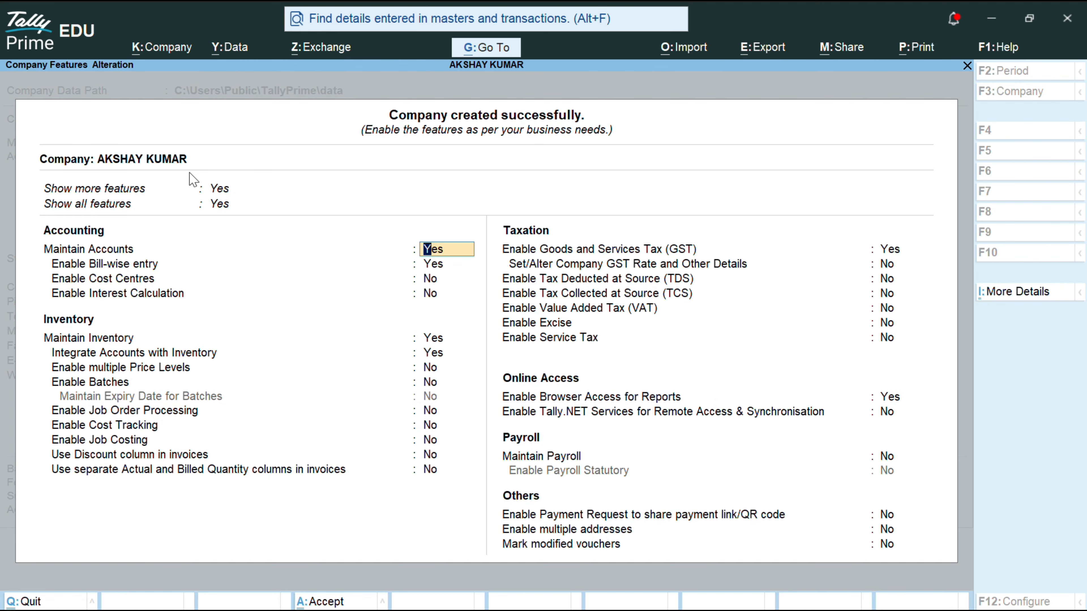
left_click(450, 40)
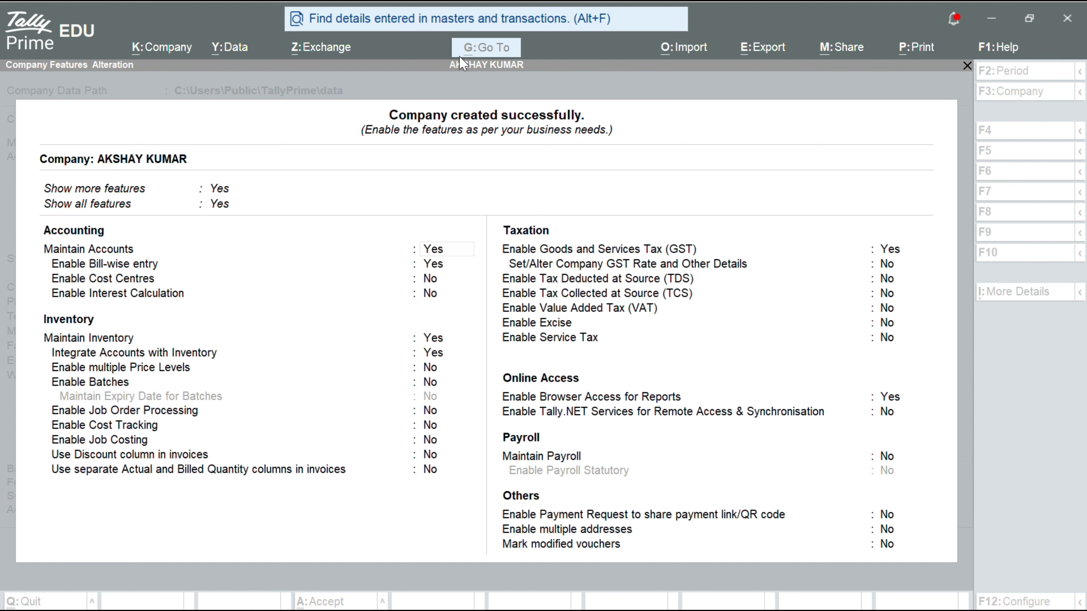
left_click(457, 218)
key("Down")
key("Down")
key("Down")
key("Down")
key("Down")
key("Down")
key("Down")
key("Down")
key("Down")
key("Down")
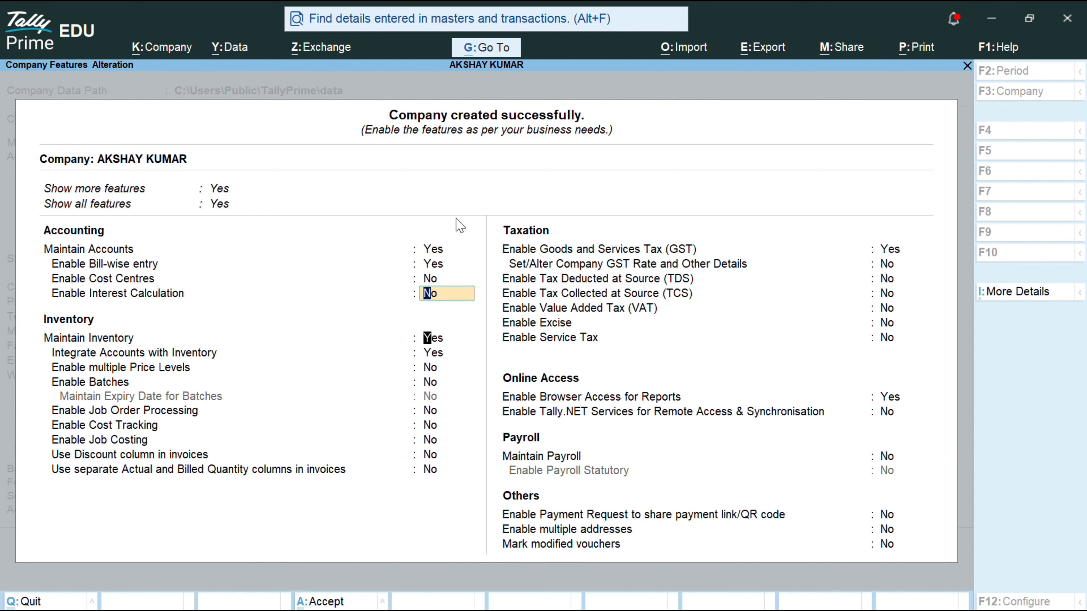
key("ctrl")
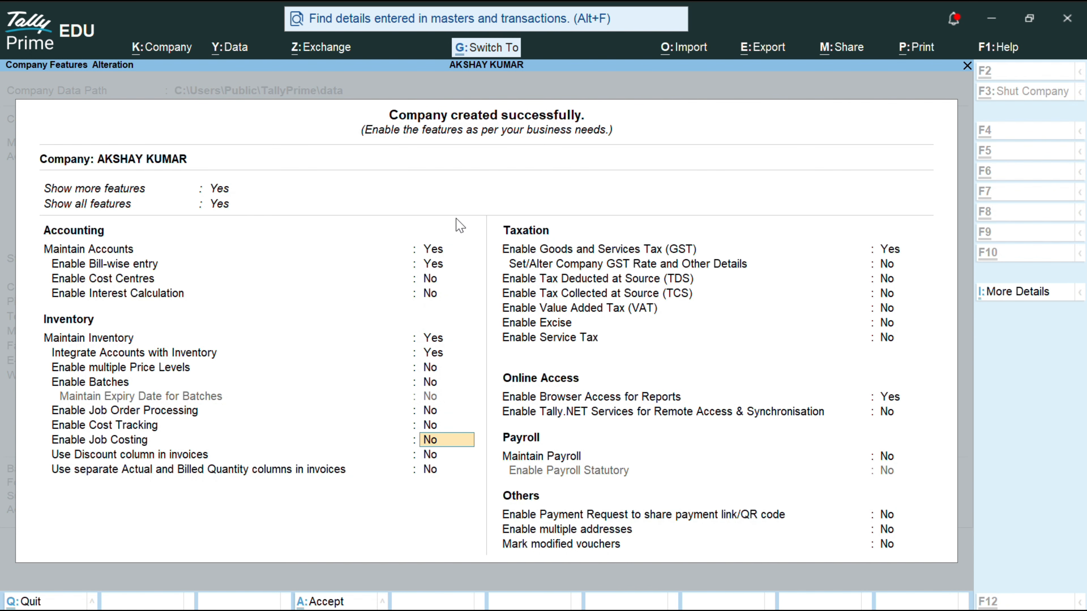
key("ctrl+a")
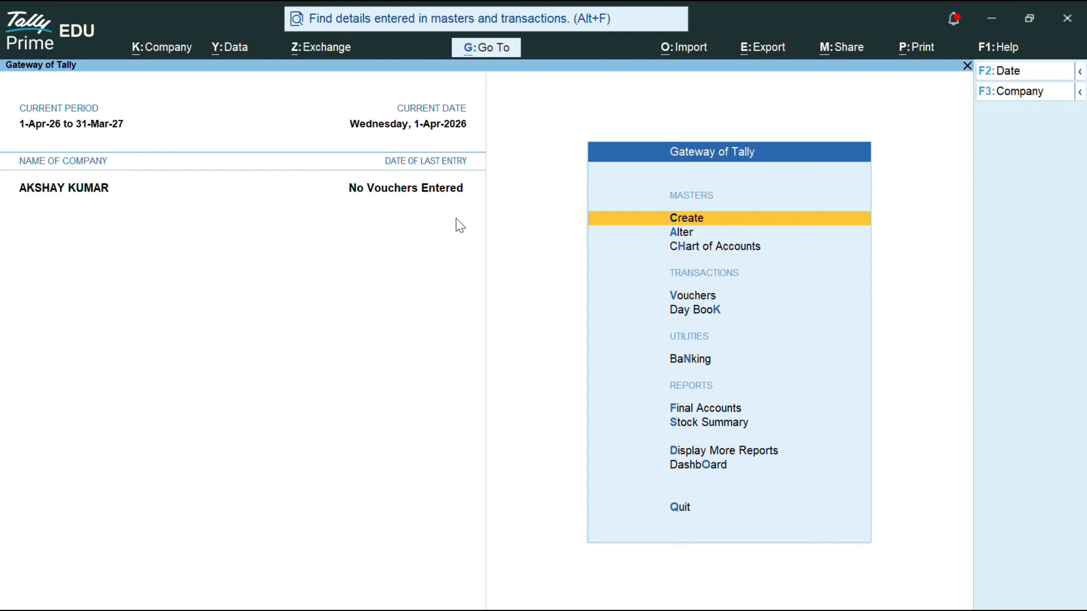
Step: From the Create masters list, choose Stock Group under Inventory Masters
key("Return")
key("Down")
key("Down")
key("Down")
key("Down")
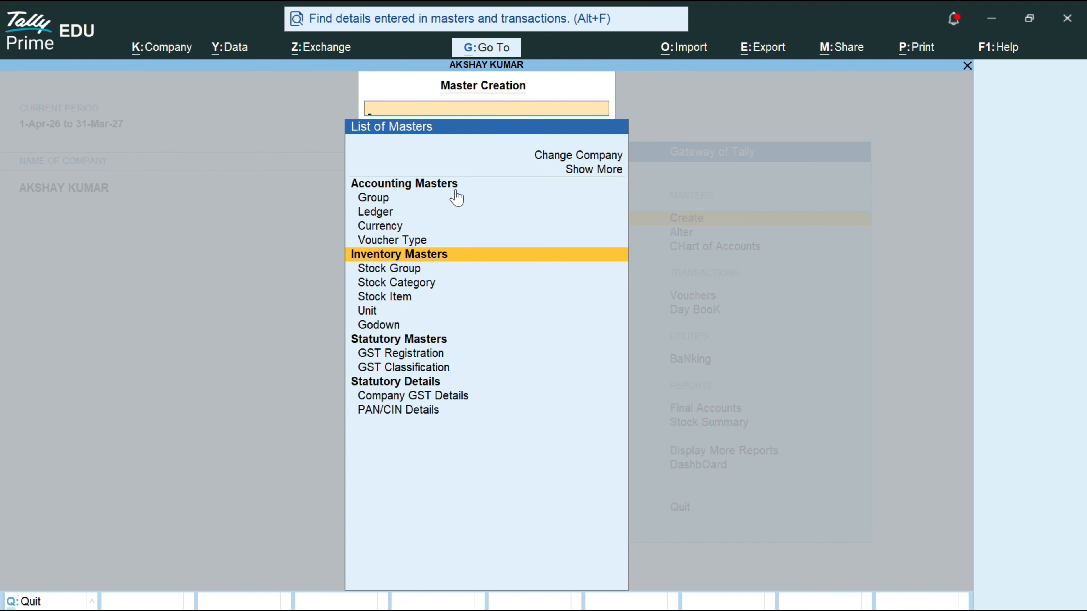
left_click(448, 31)
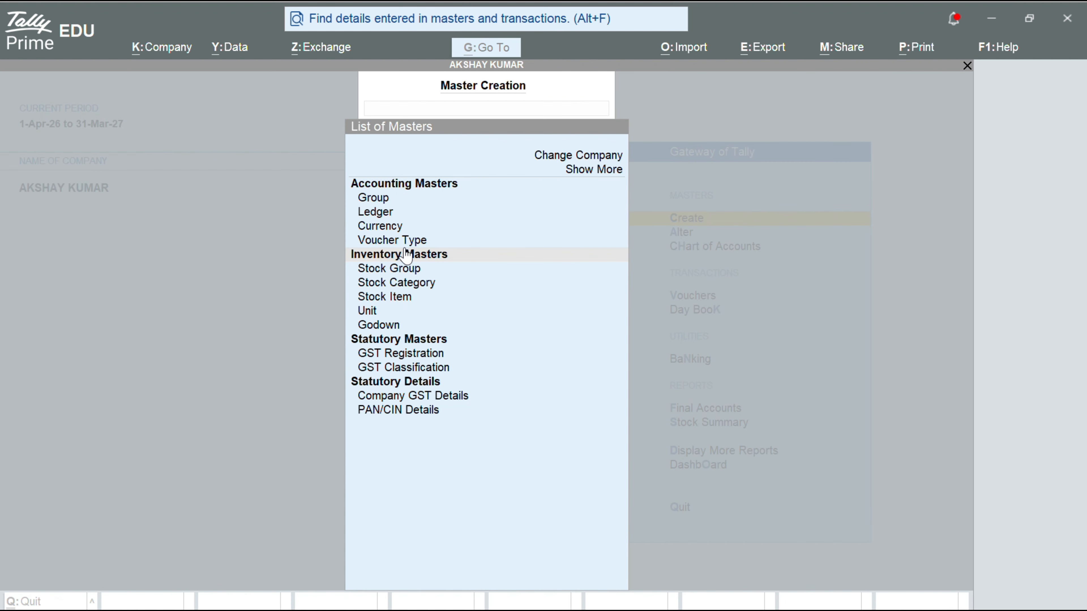
left_click(392, 279)
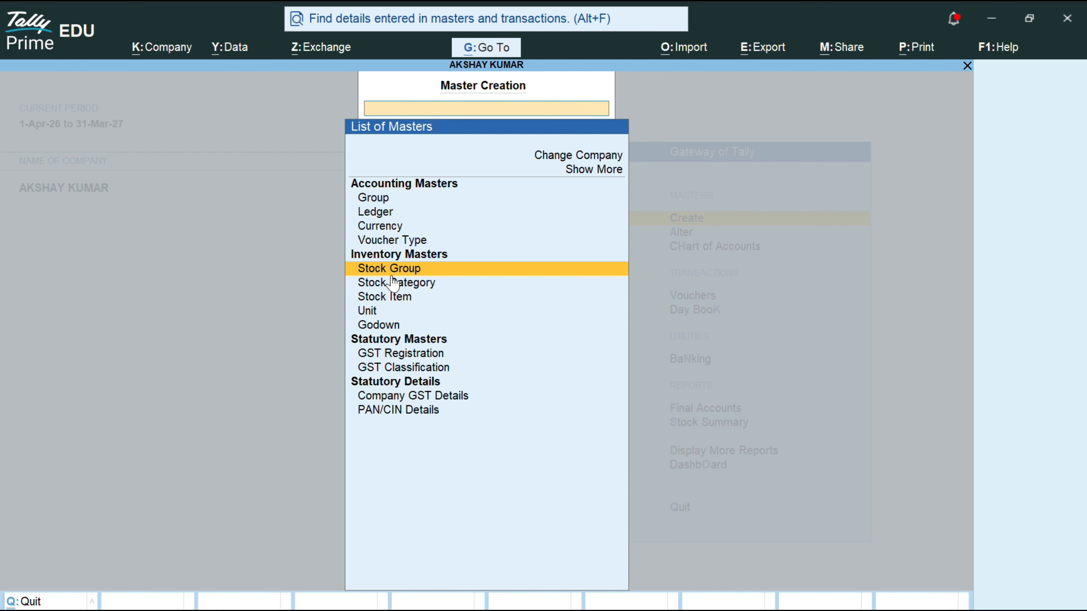
left_click(392, 274)
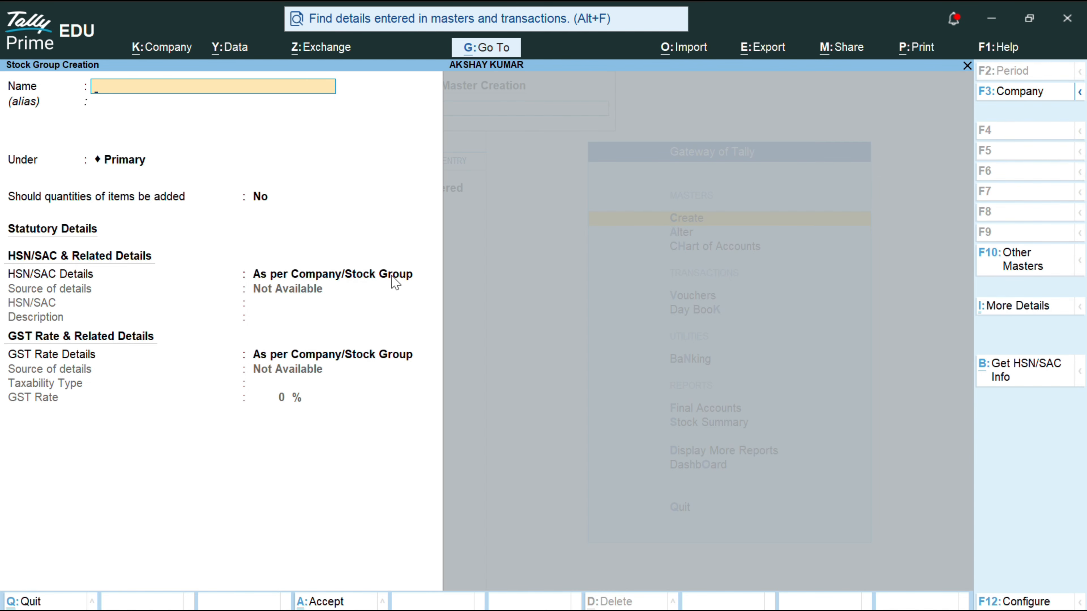
Step: Create stock groups LG and VIDEOCON under Primary, then quit the Stock Group form
type("LG")
key("Return")
key("Return")
key("Return")
key("Return")
key("Return")
key("Return")
type("VIDEOCON")
key("Return")
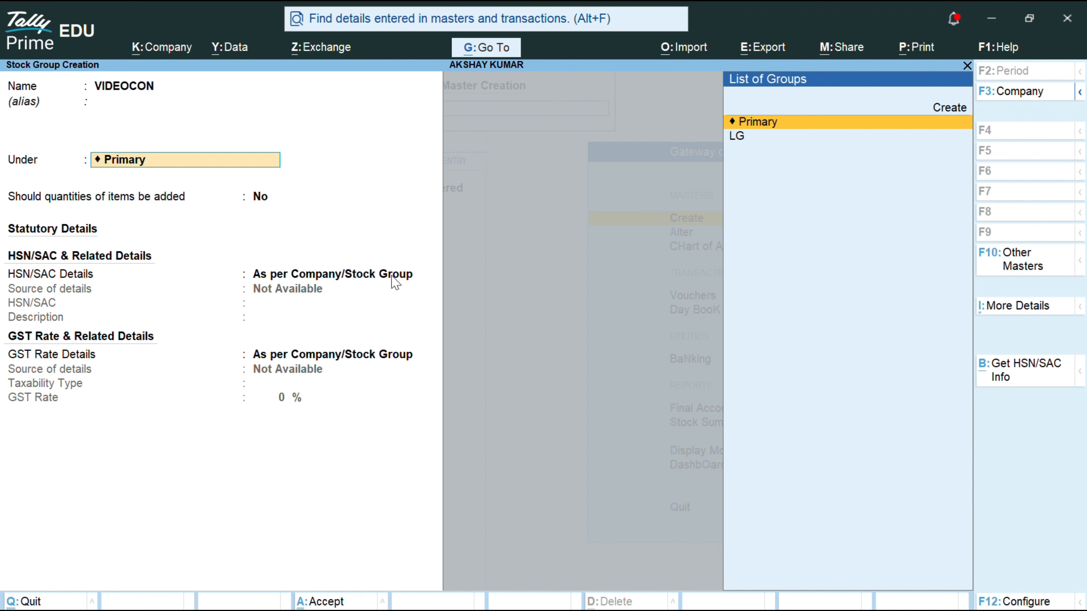
key("Return")
key("Return")
key("Return")
key("Return")
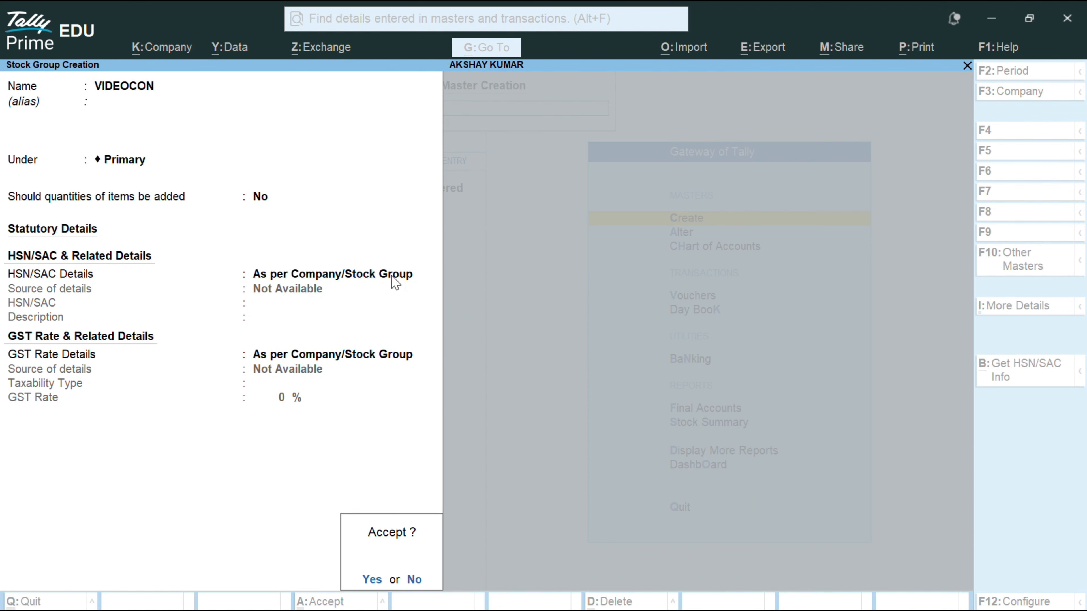
key("Return")
key("Escape")
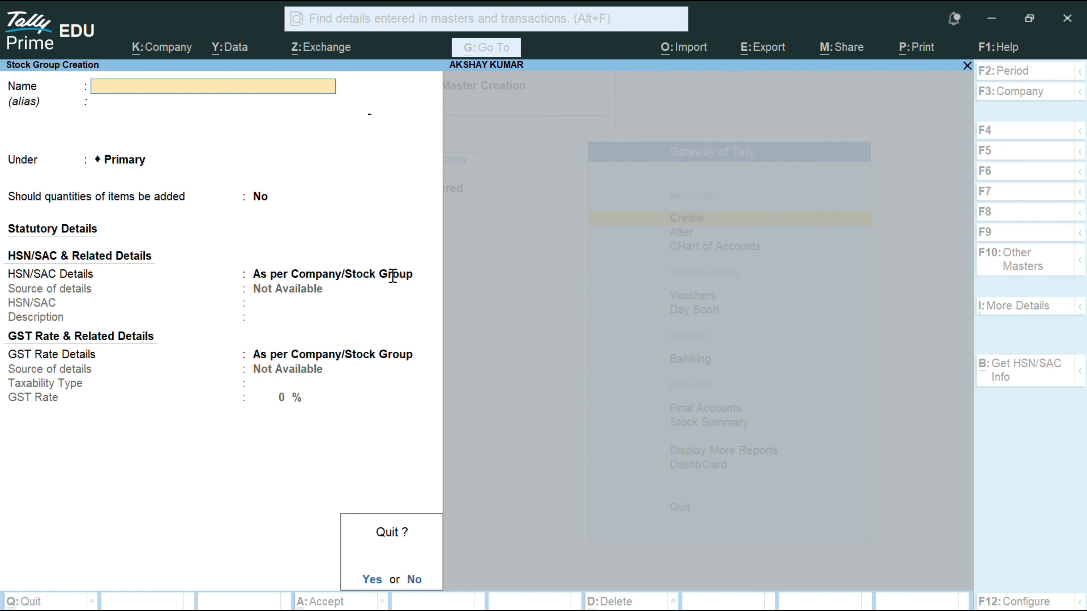
key("Return")
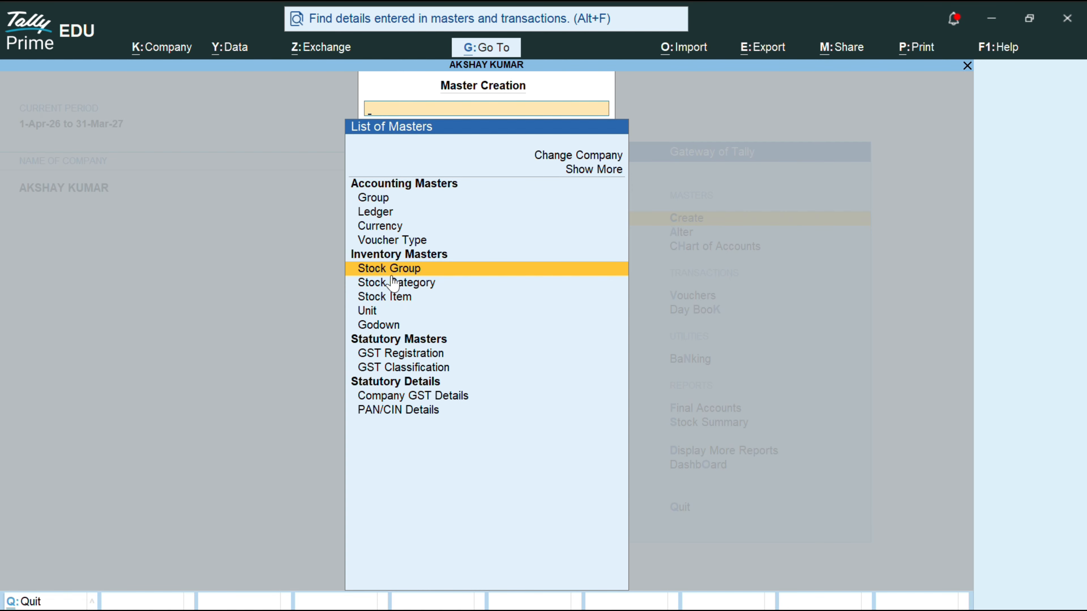
Step: Create stock category GL-LCD under Primary and enter LG-LED
key("Down")
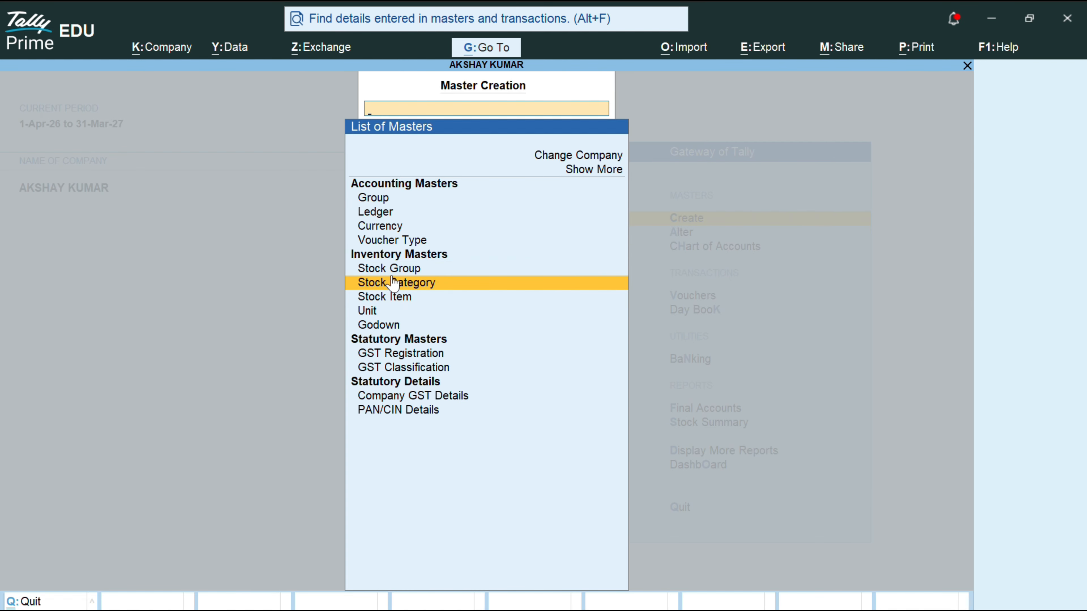
left_click(393, 283)
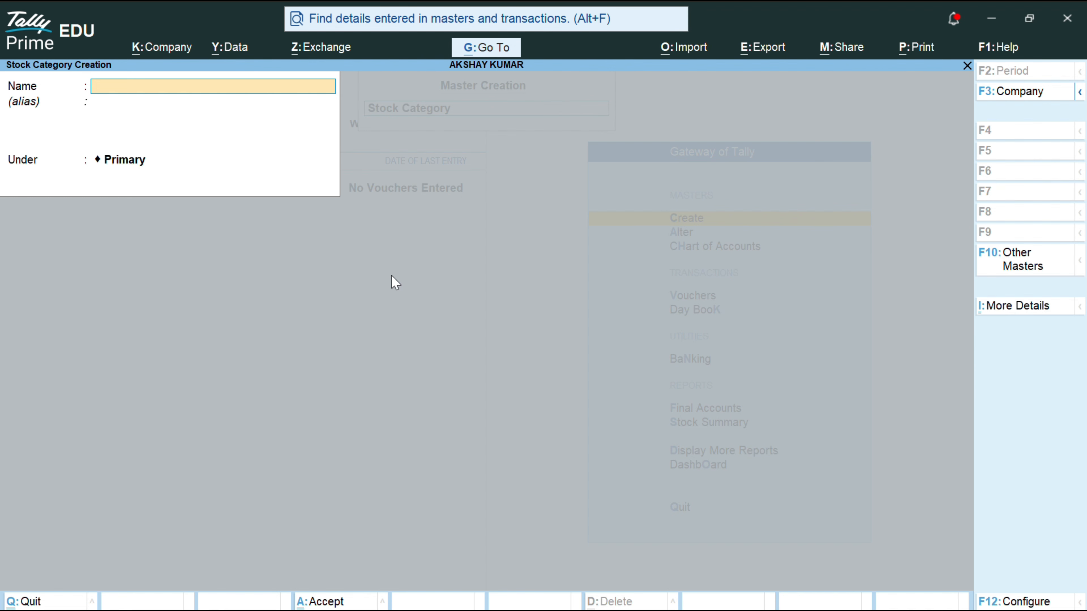
type("GL-LCD")
key("Return")
key("Return")
key("Return")
key("Return")
type("LG")
type("-L")
type("ED")
key("Return")
key("Return")
key("Return")
Step: Save LG-LED and enter LG-AUDIO under Primary up to its save prompt
type("LG-AUDIO")
key("Return")
key("Return")
key("Return")
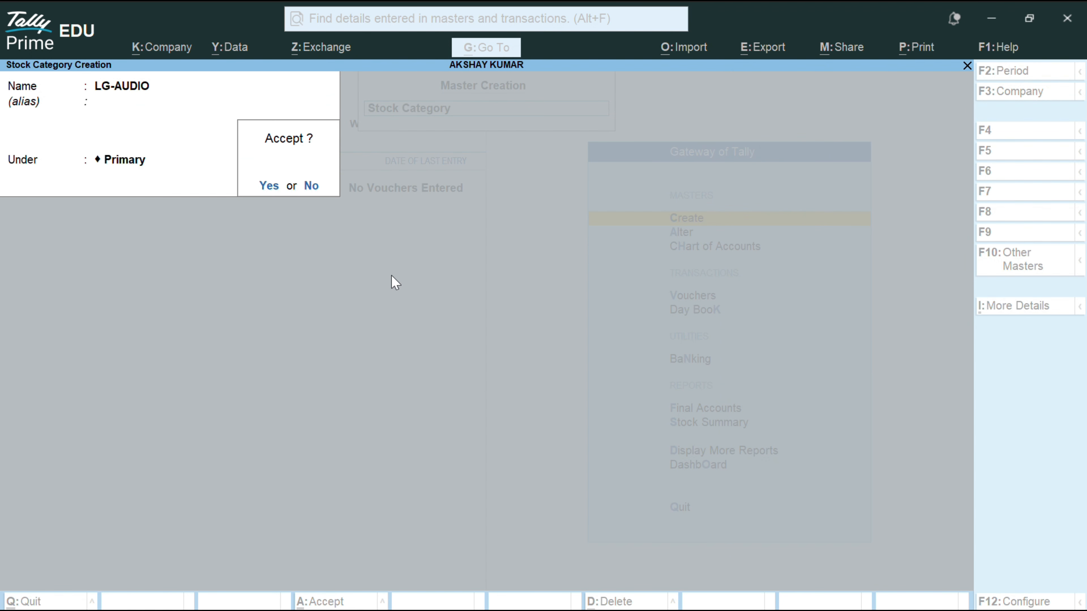
key("Return")
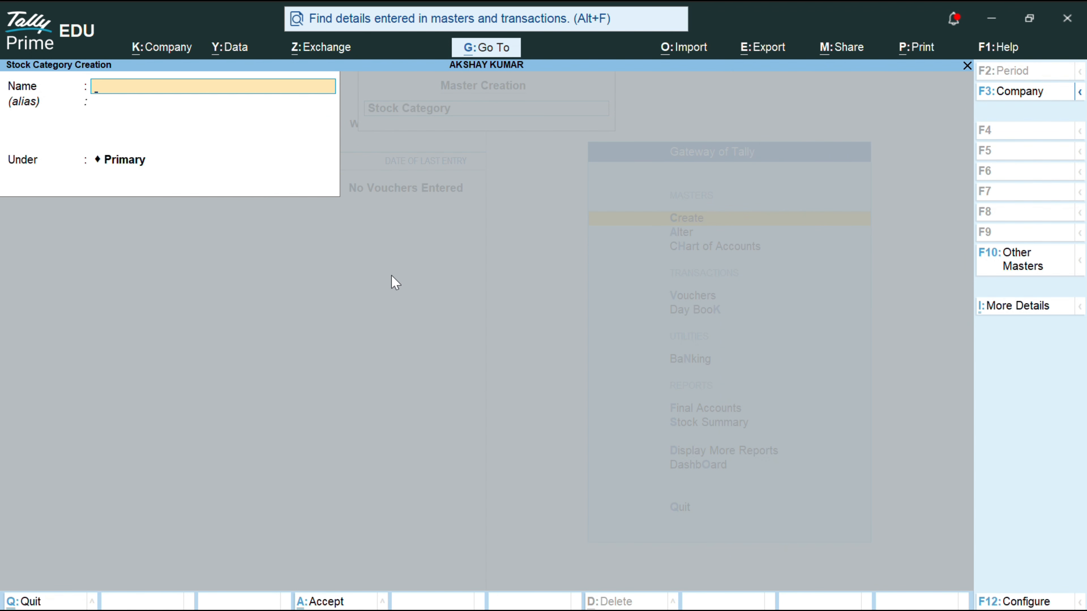
Step: Create the LG-IRON stock category under Primary
type("LG-IRON")
key("Return")
key("Return")
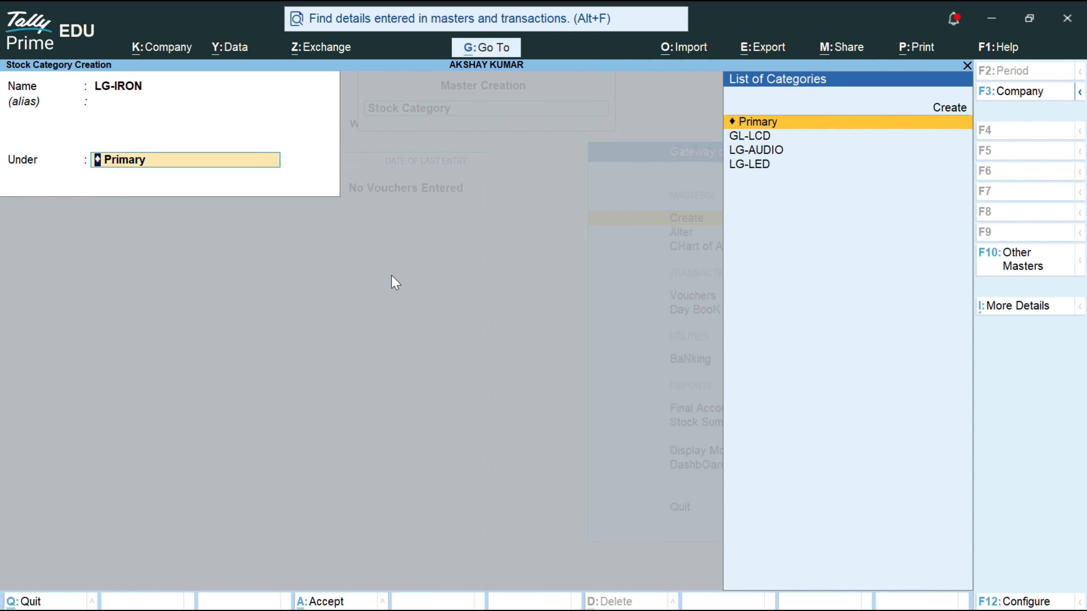
key("Return")
key("Return")
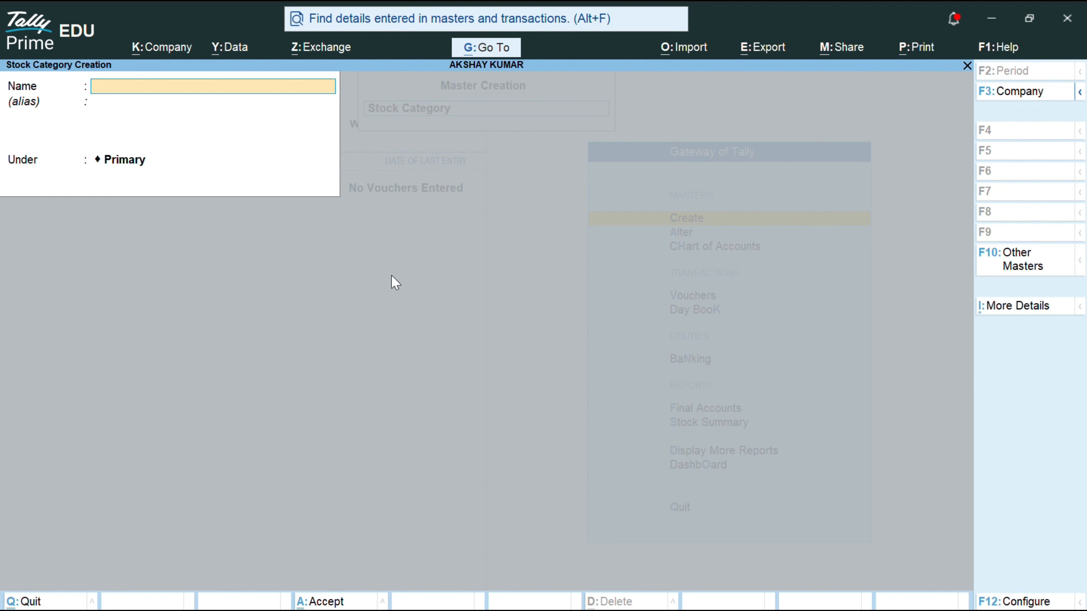
Step: Save LG- REFRIGERATOR and enter LG-W/M, both under Primary
type("LJ")
key("BackSpace")
type("G- REFRIGER")
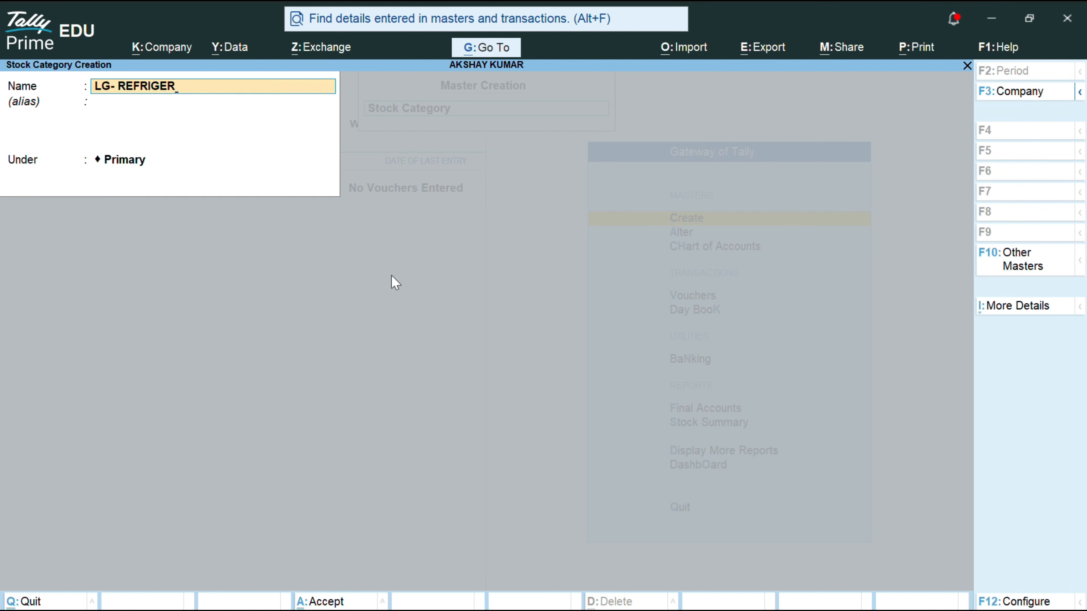
type("ATOR")
key("Return")
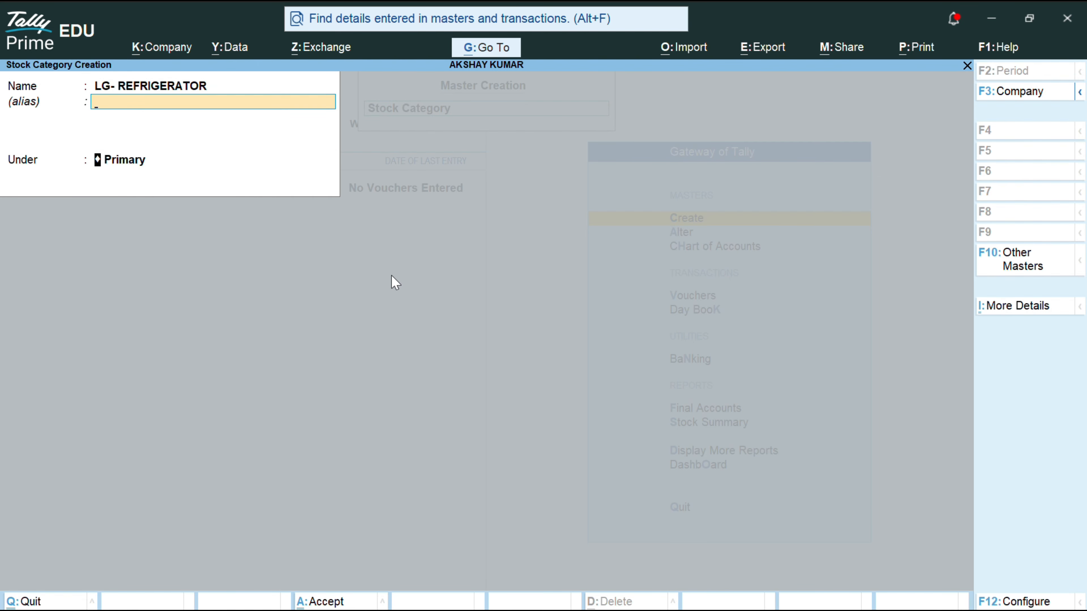
key("Return")
key("Return")
key("Return")
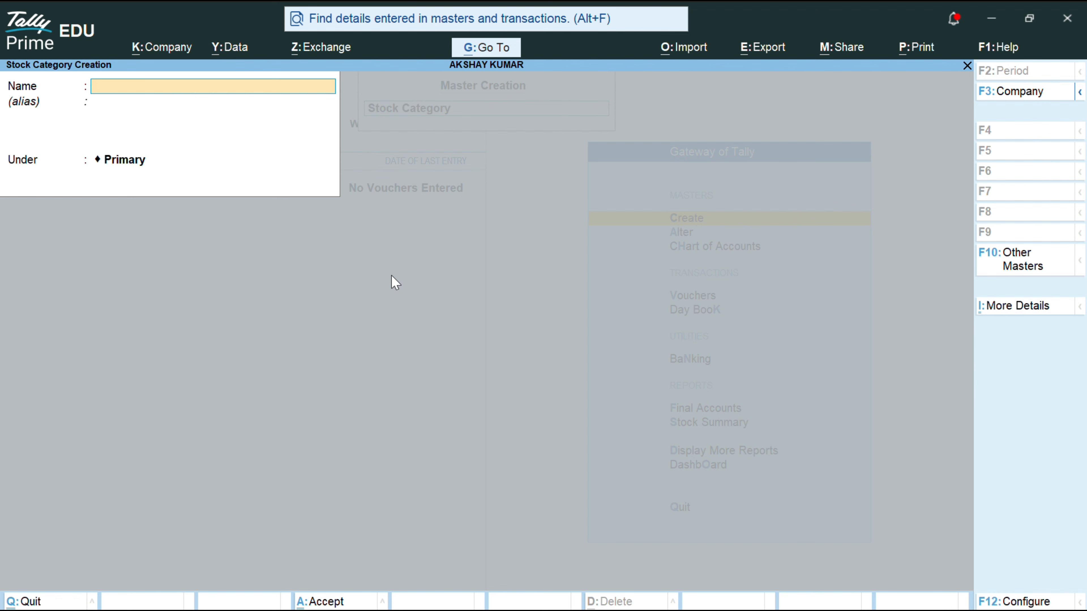
type("LG-W/M")
key("Return")
key("Return")
key("Return")
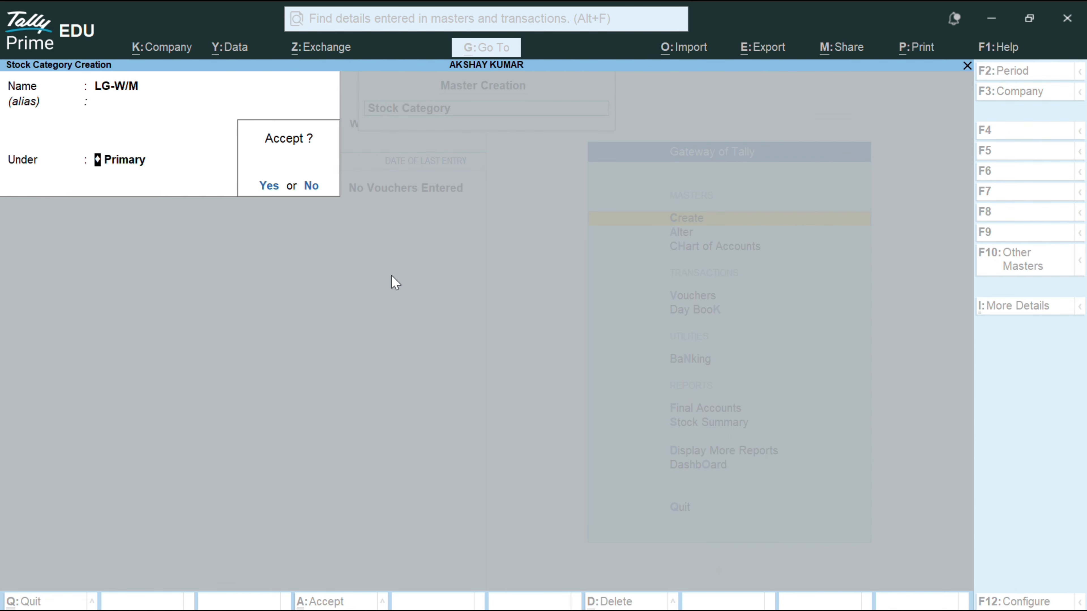
key("Return")
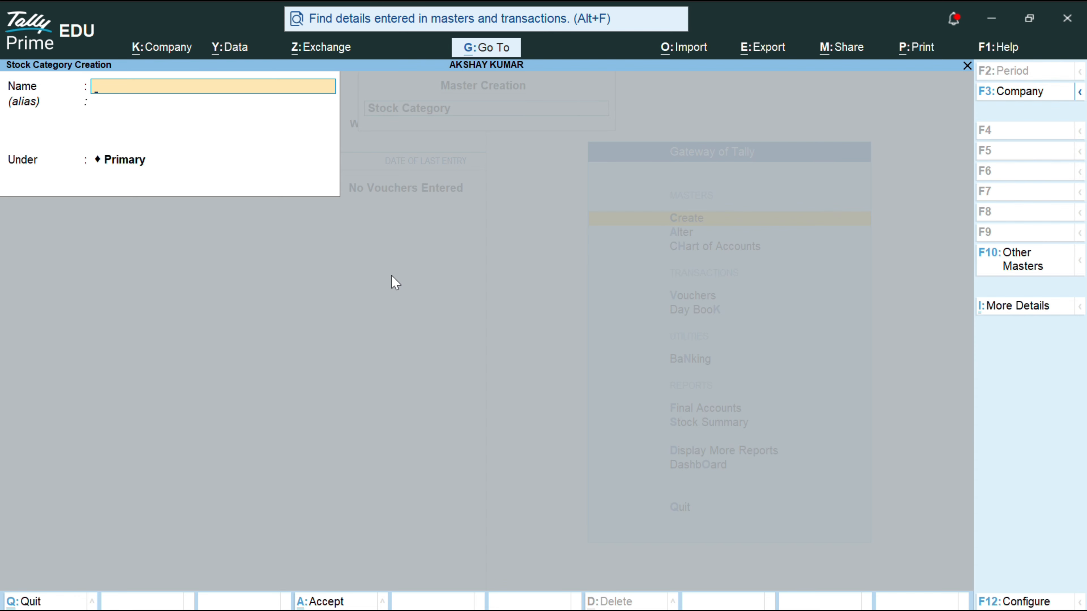
Step: Create V-REFRIGERATOR and V-W/M categories under Primary, fixing the mistyped V-WM
type("V-REFRIGERAT")
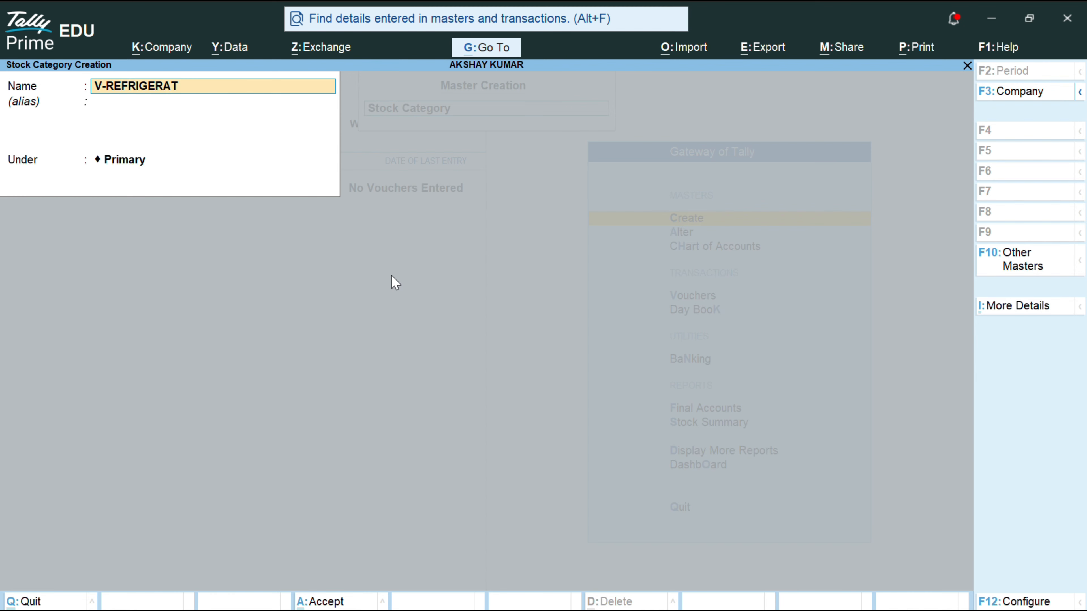
type("OR")
key("Return")
key("Return")
key("Return")
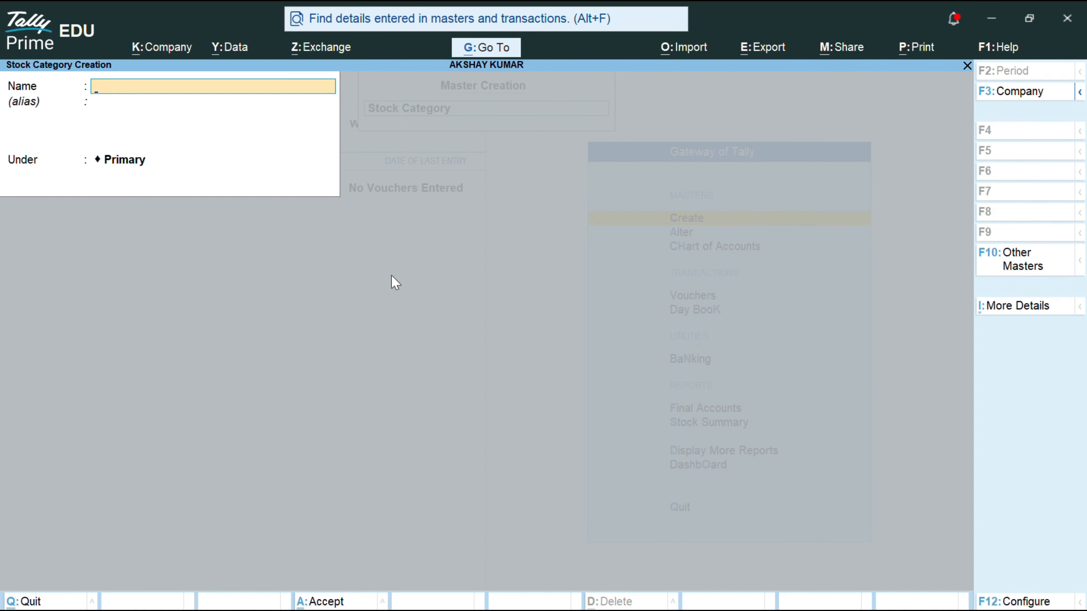
type("V-WM")
key("Return")
key("Return")
key("Return")
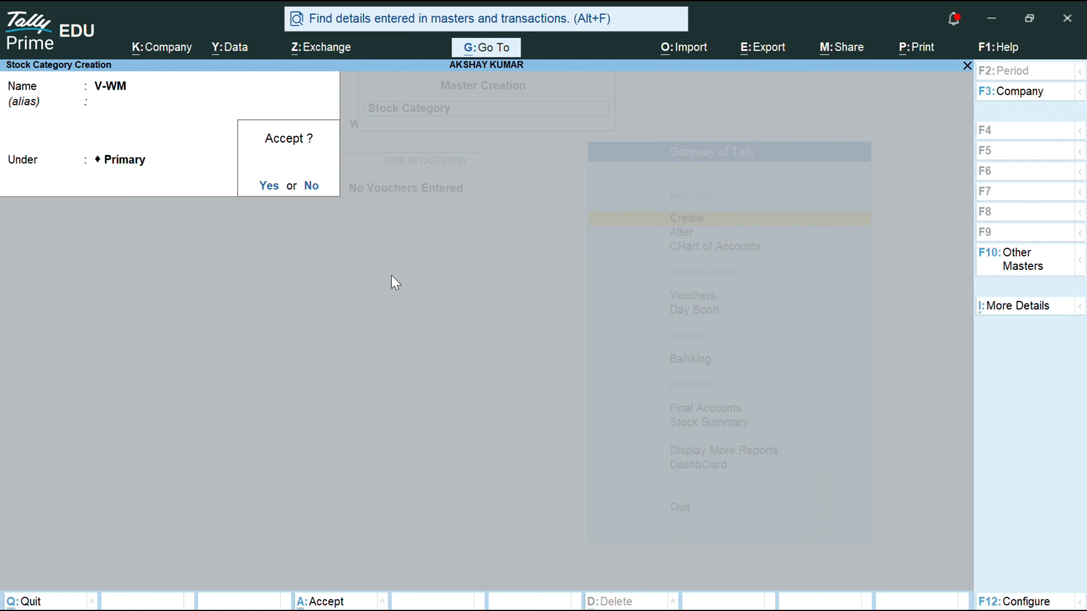
key("BackSpace")
key("BackSpace")
key("BackSpace")
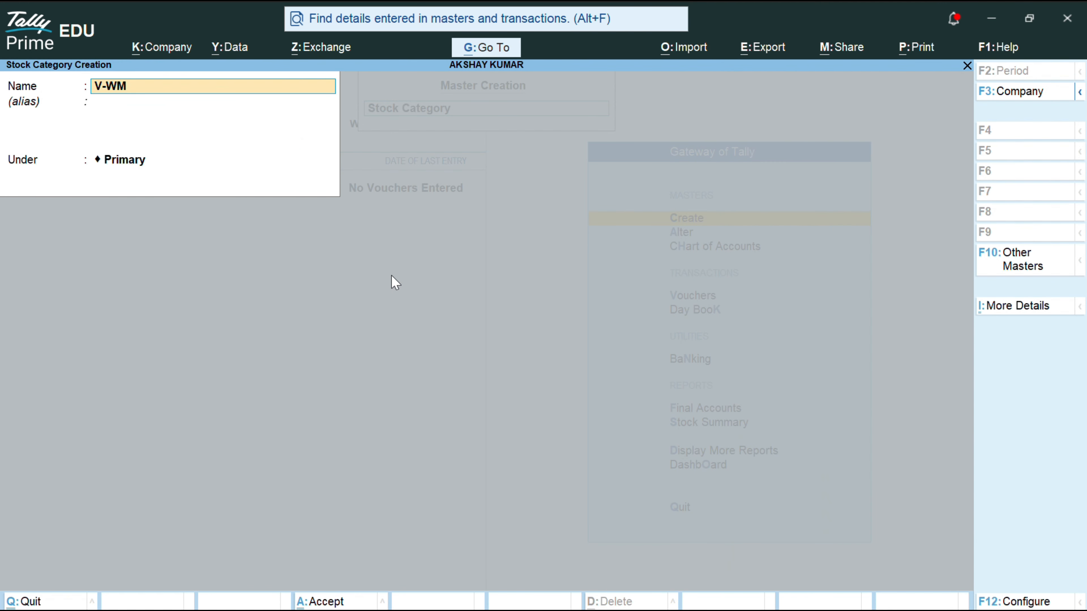
key("BackSpace")
key("BackSpace")
type("W/M")
key("Return")
key("Return")
key("Return")
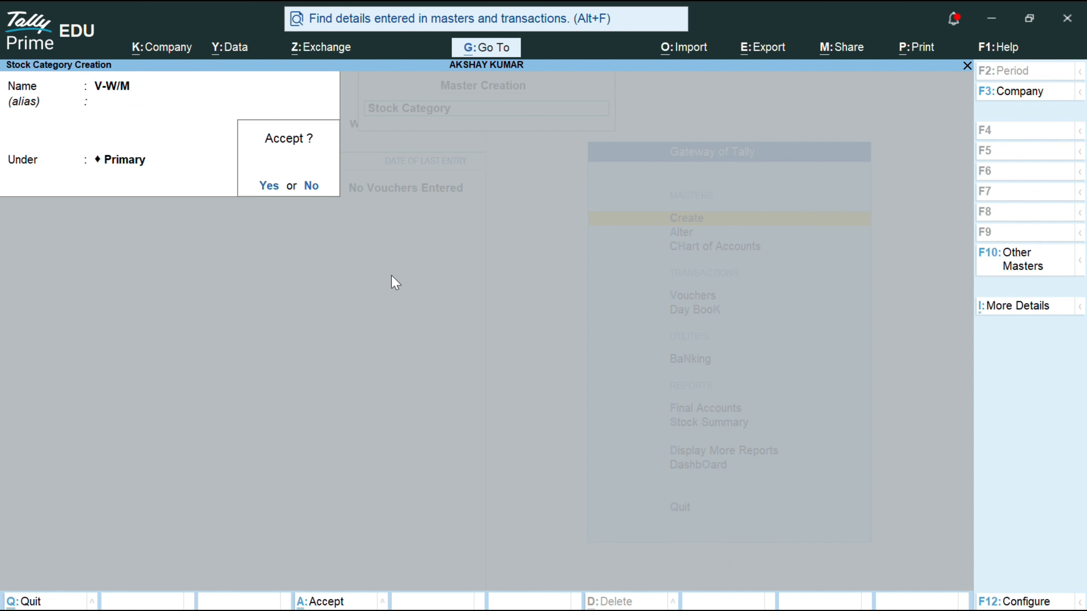
key("Return")
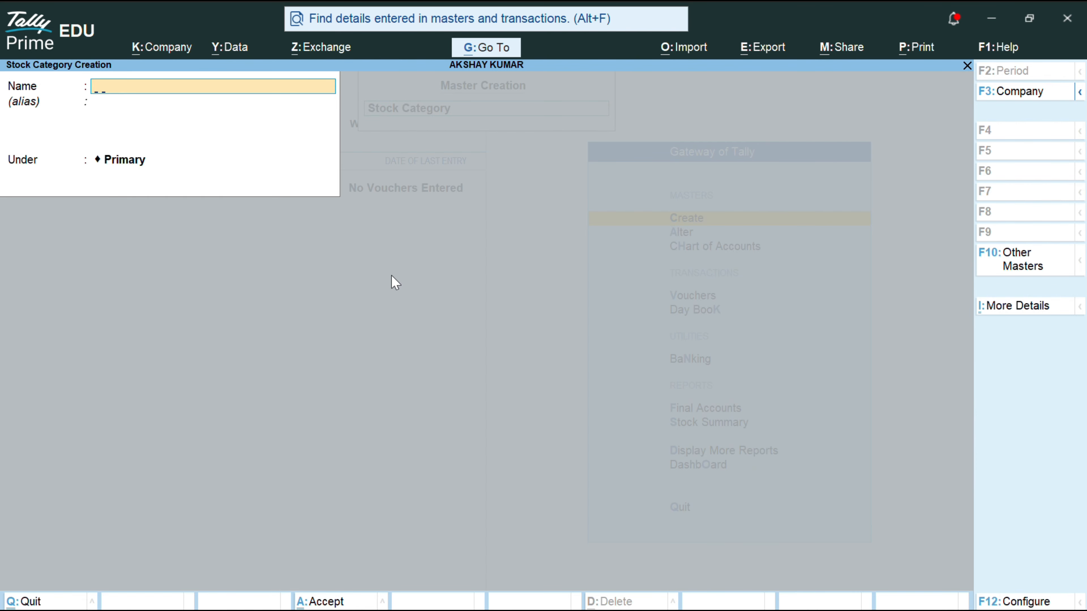
Step: Create stock categories V-AC, V-LED and V-LCD under Primary
type("V-AC")
key("Return")
key("Return")
key("Return")
type("V-LED")
key("Return")
key("Return")
key("Return")
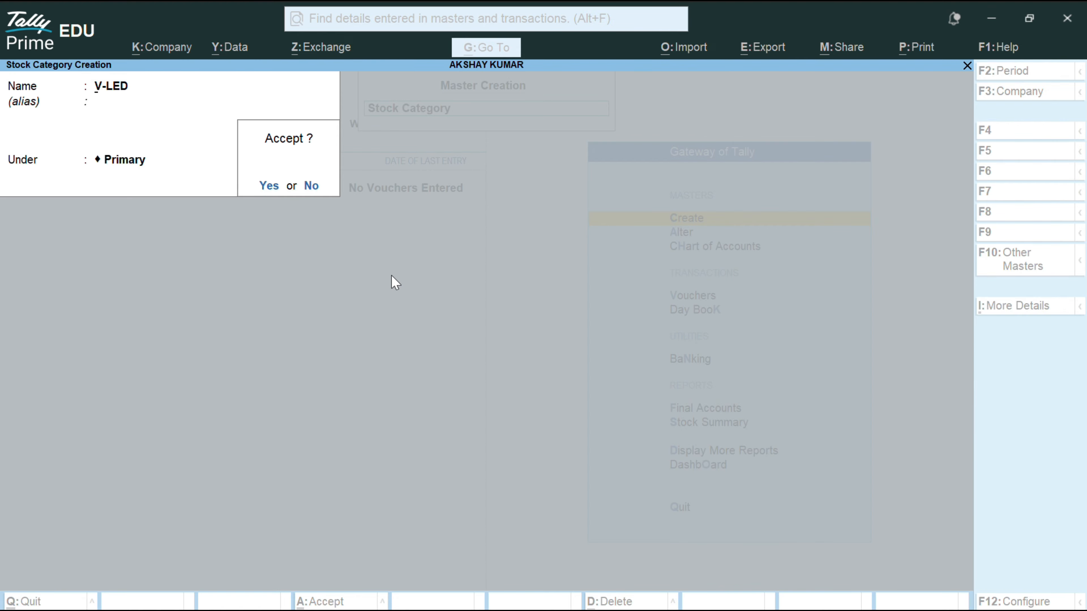
key("Return")
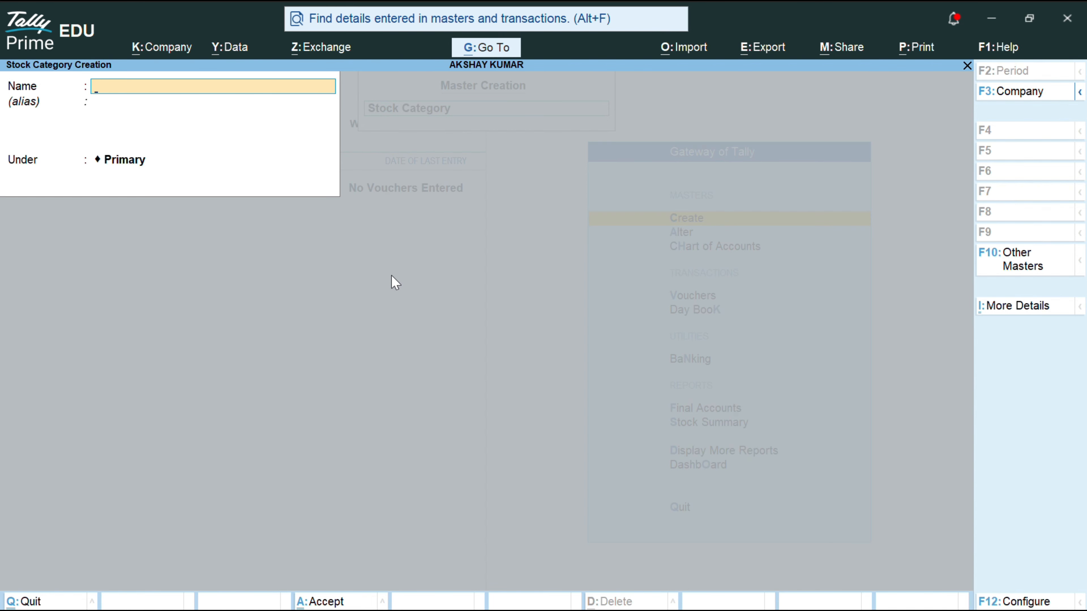
type("V-LCD")
key("Return")
key("Return")
key("Return")
key("Return")
Step: Quit stock category creation and open a blank Unit Creation form from the List of Masters
key("Escape")
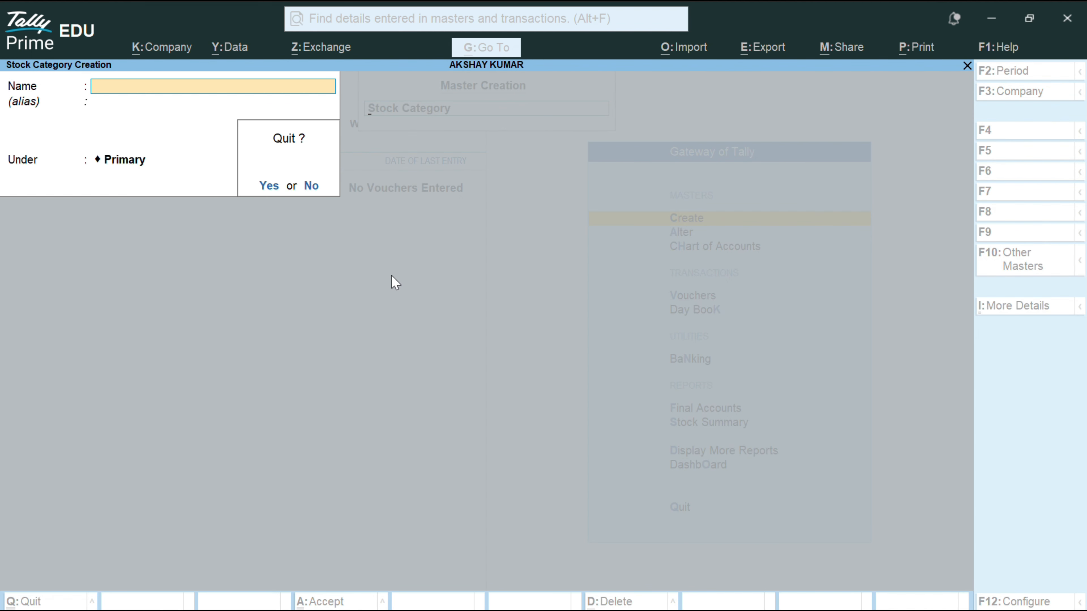
key("Return")
key("Down")
key("Down")
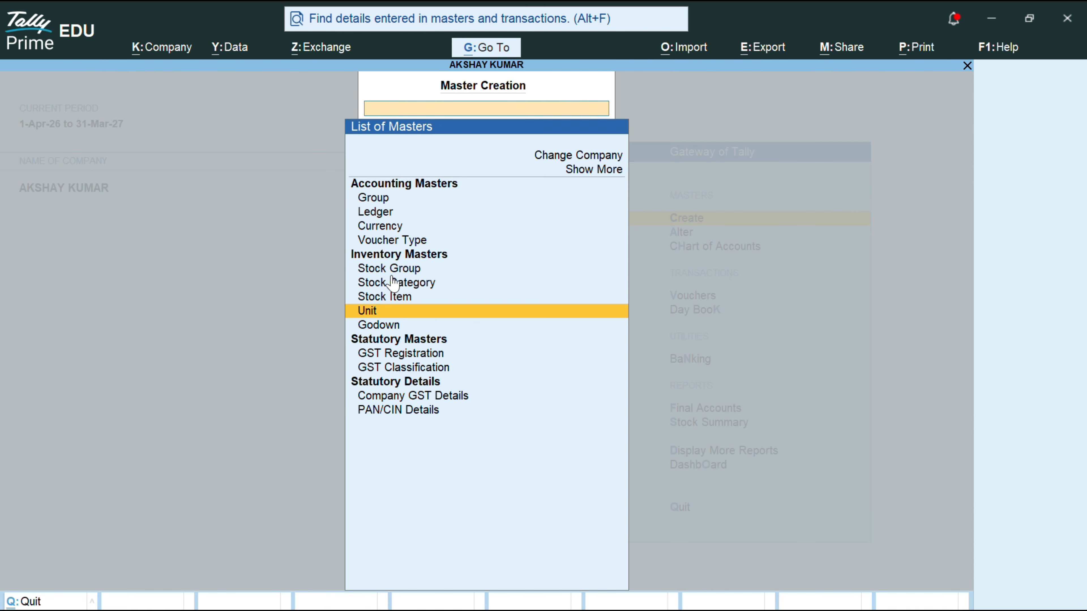
key("Return")
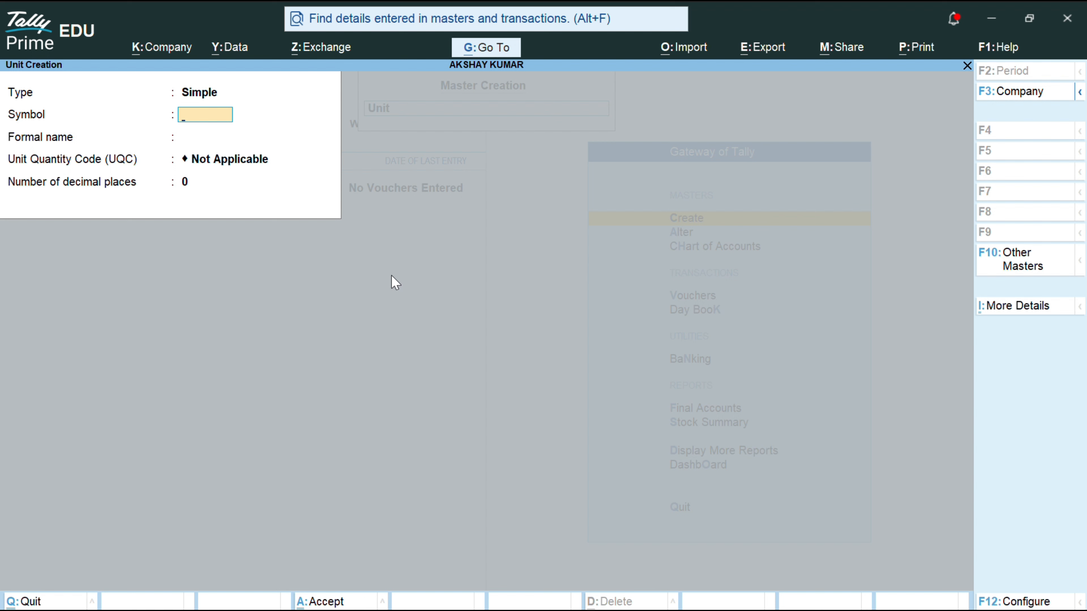
Step: Save simple unit NOS, formal name NUMBER OF., UQC NOS-NUMBERS, 0 decimal places
type("NOS")
key("Return")
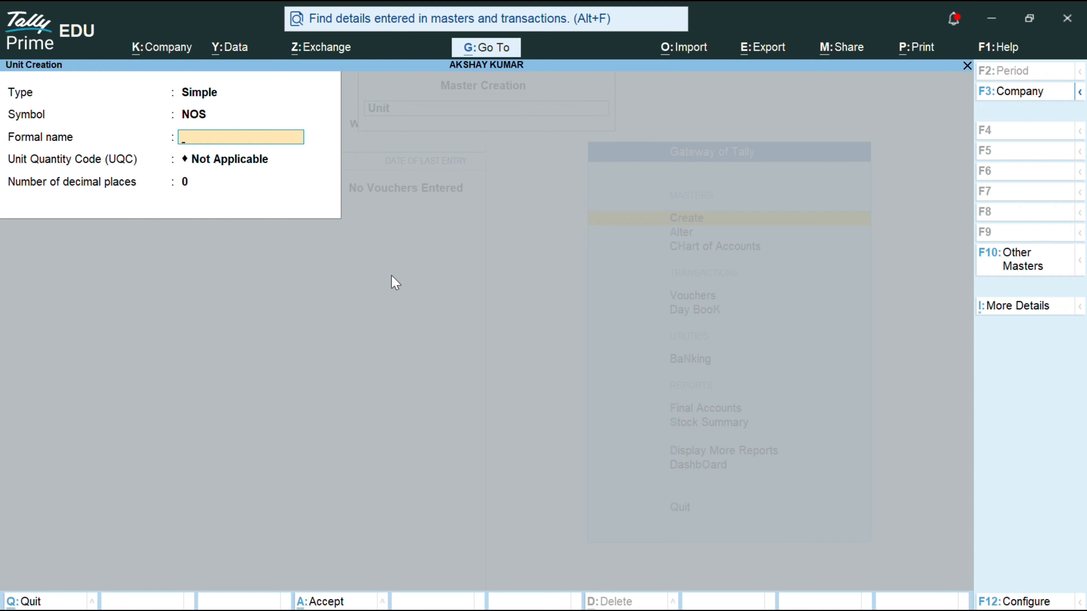
type("NUMBE OF")
key("Return")
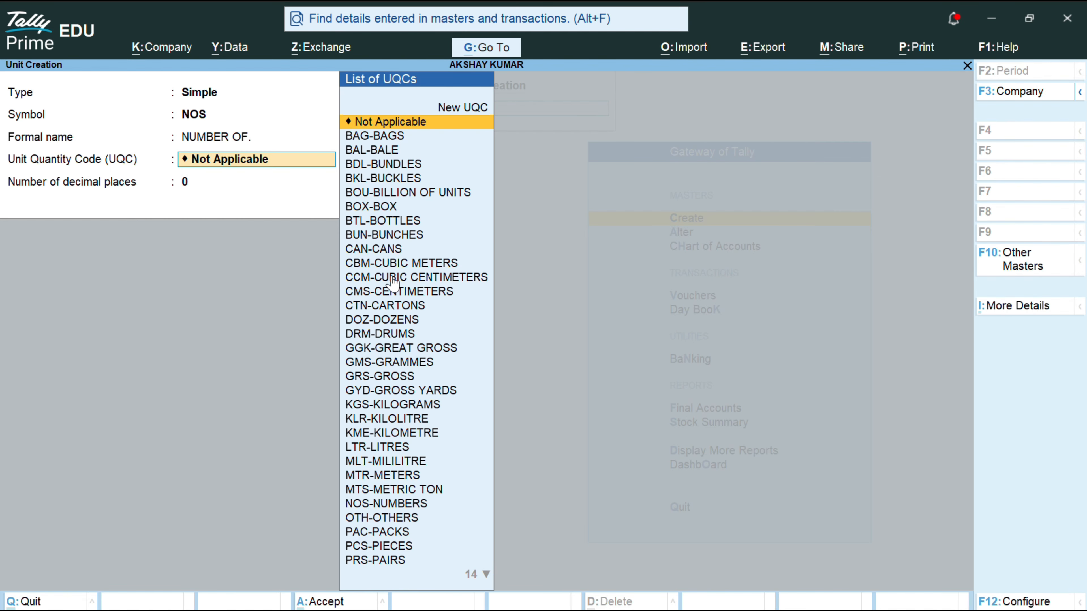
type("NO")
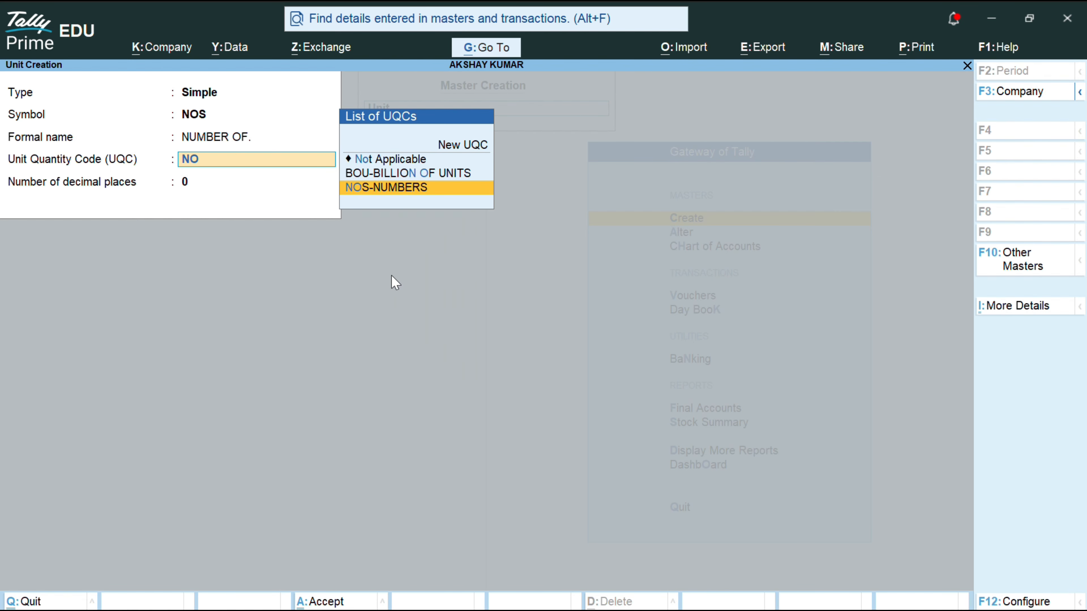
key("Return")
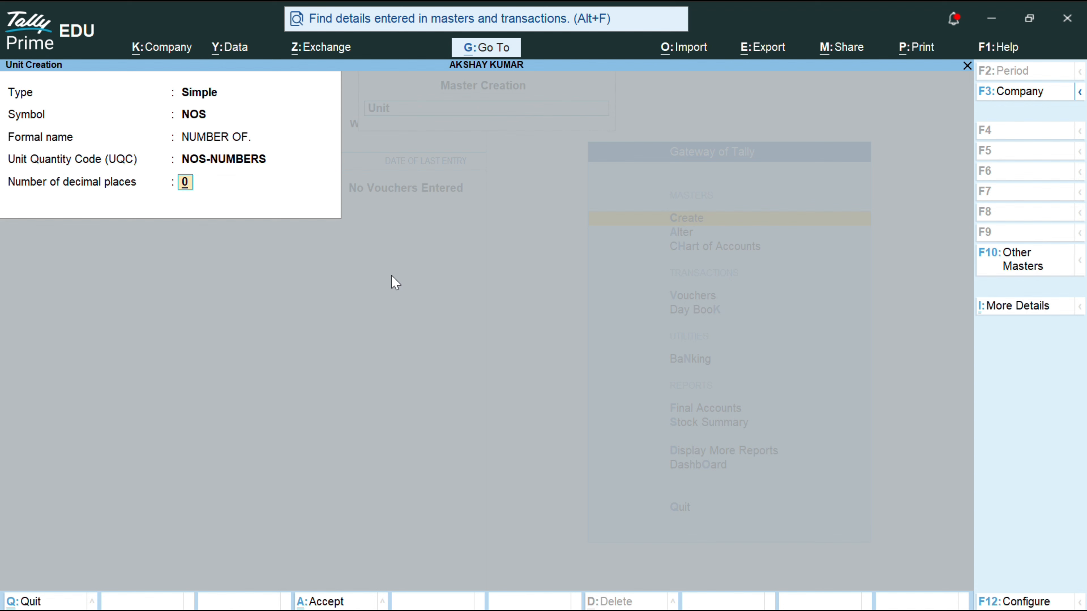
key("Return")
key("y")
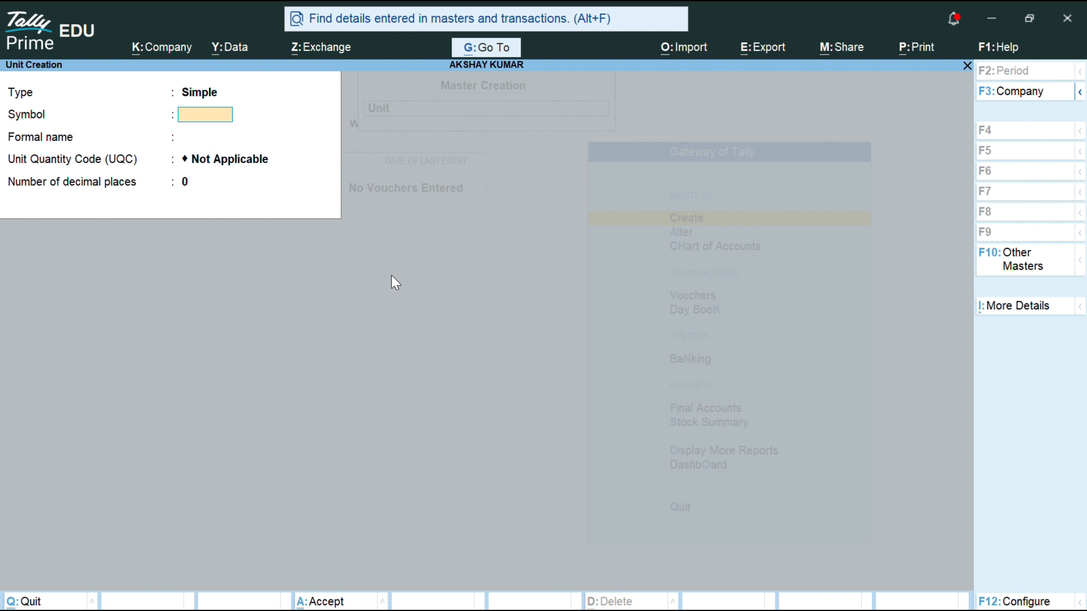
Step: Save simple unit DOZ with formal name DOZEN and UQC DOZ-DOZENS
type("DOZ")
key("Return")
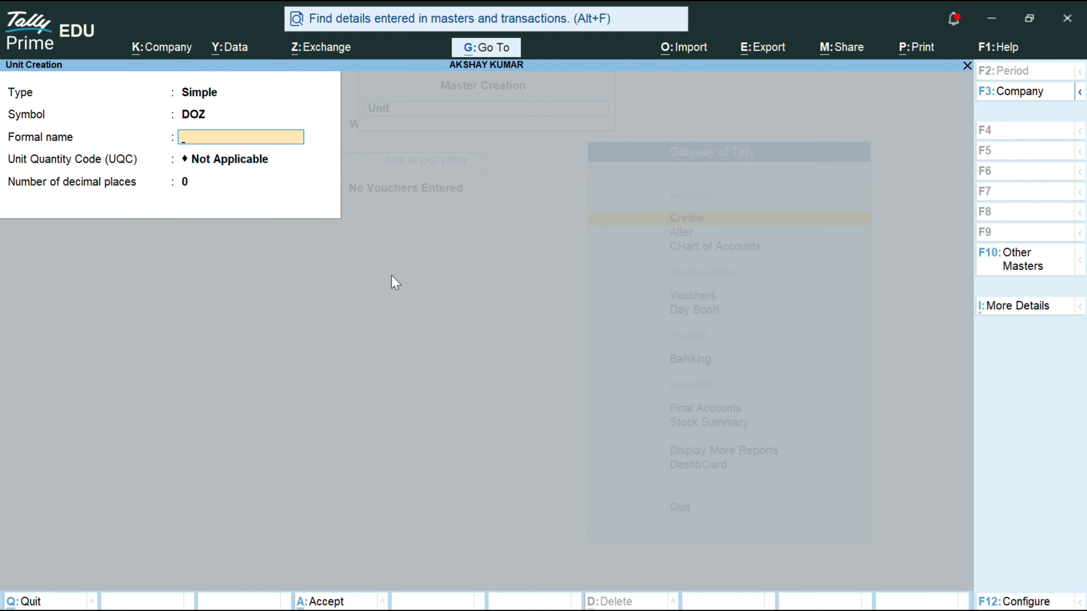
type("DOZ")
type("EN")
key("Return")
key("Return")
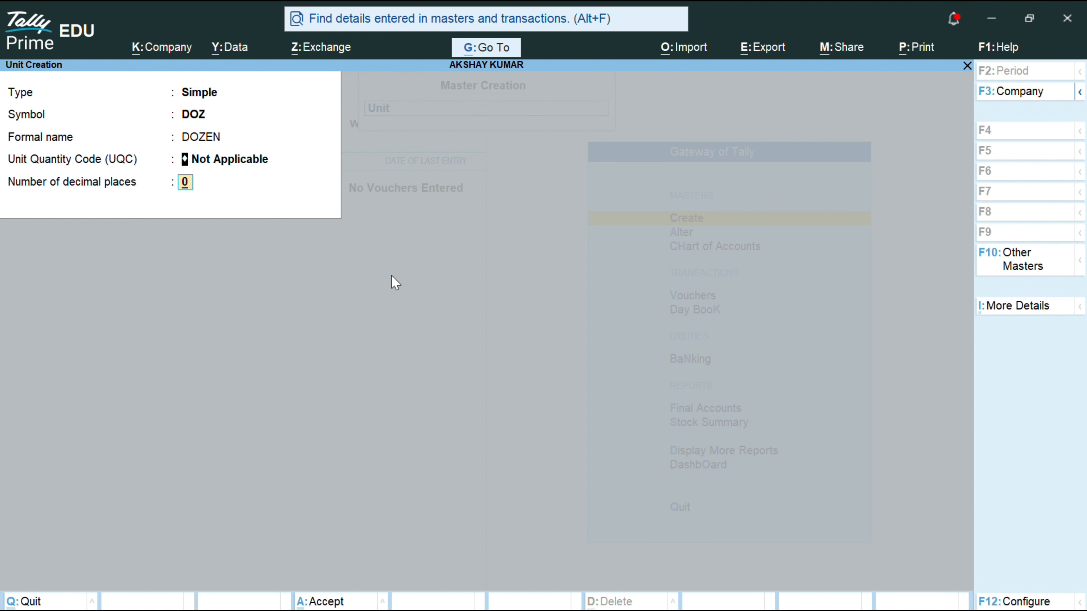
key("Up")
type("DO")
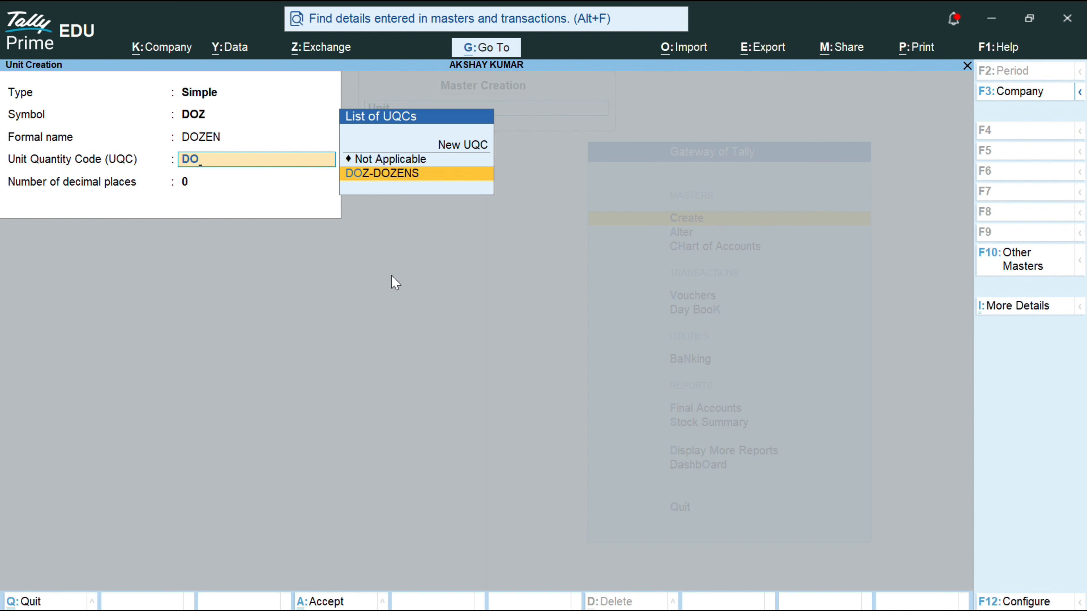
key("Return")
key("Return")
key("Return")
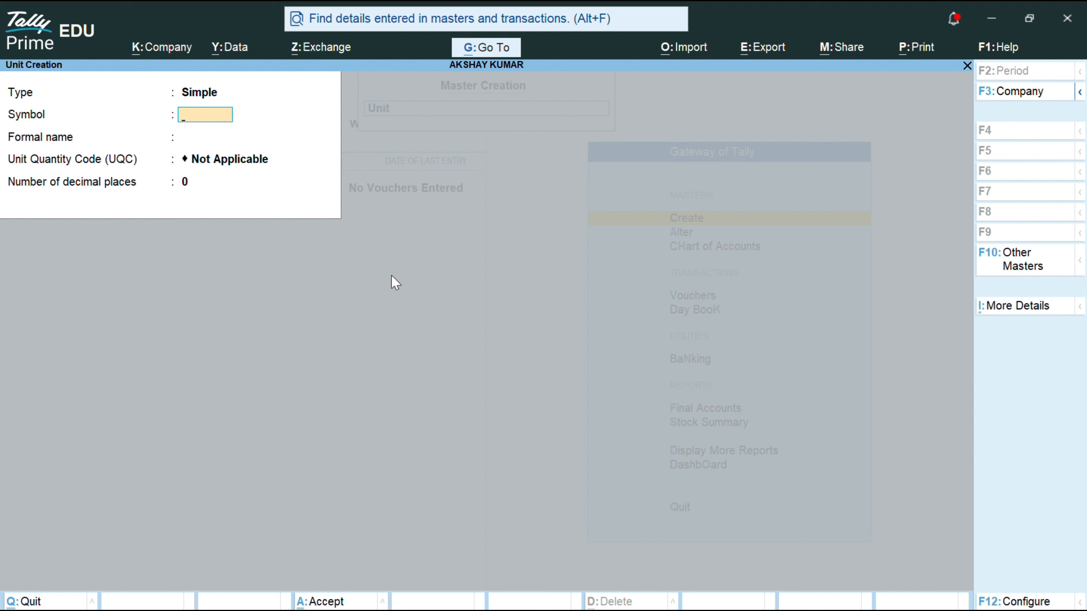
Step: Save a Compound unit: first unit DOZ, conversion 12, second unit NOS, then quit unit creation
key("BackSpace")
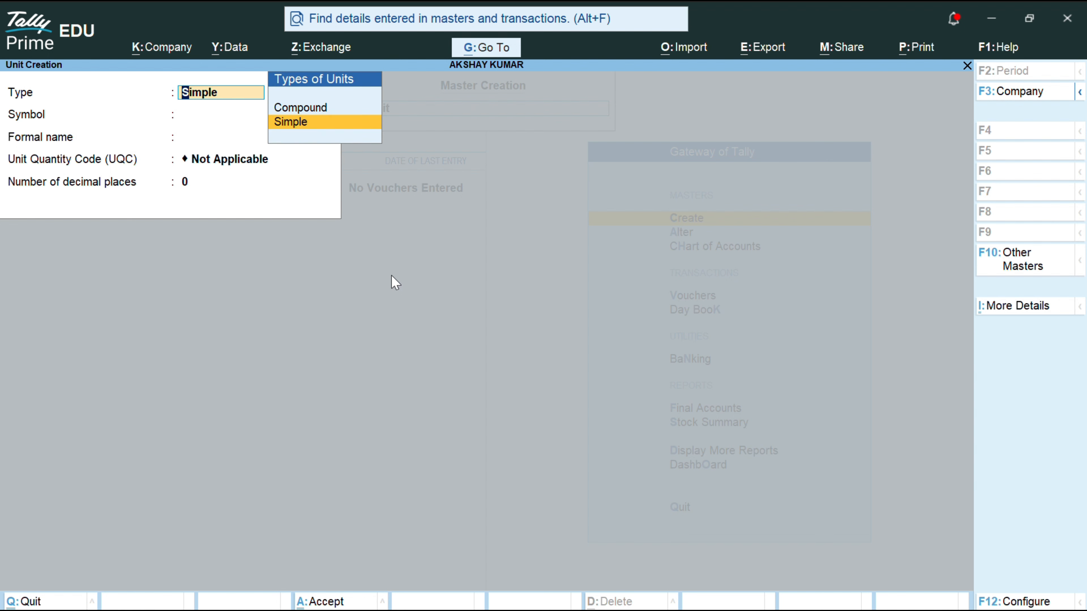
key("Up")
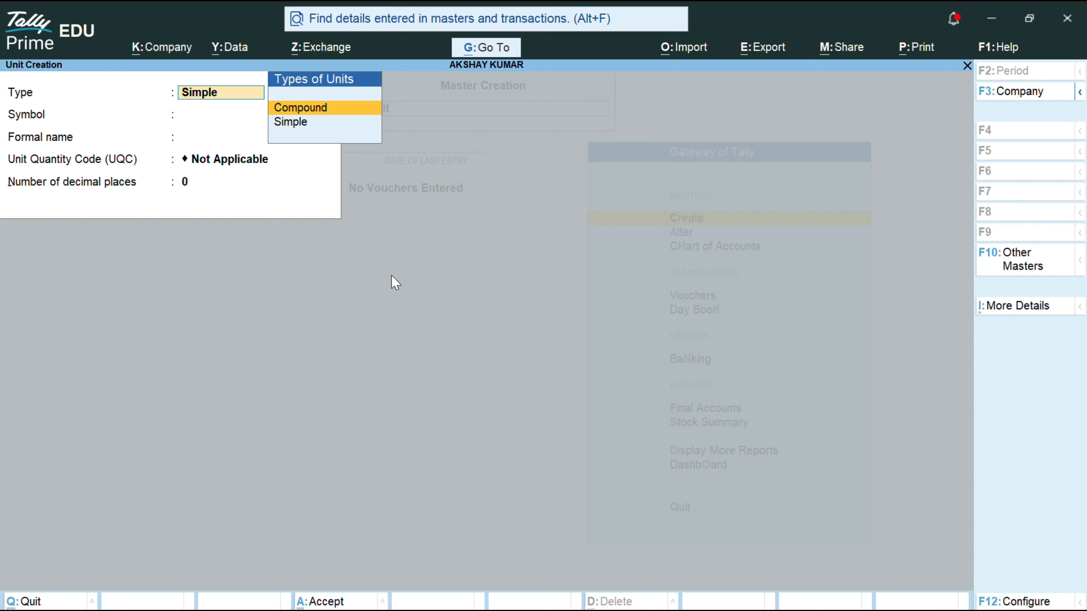
key("Return")
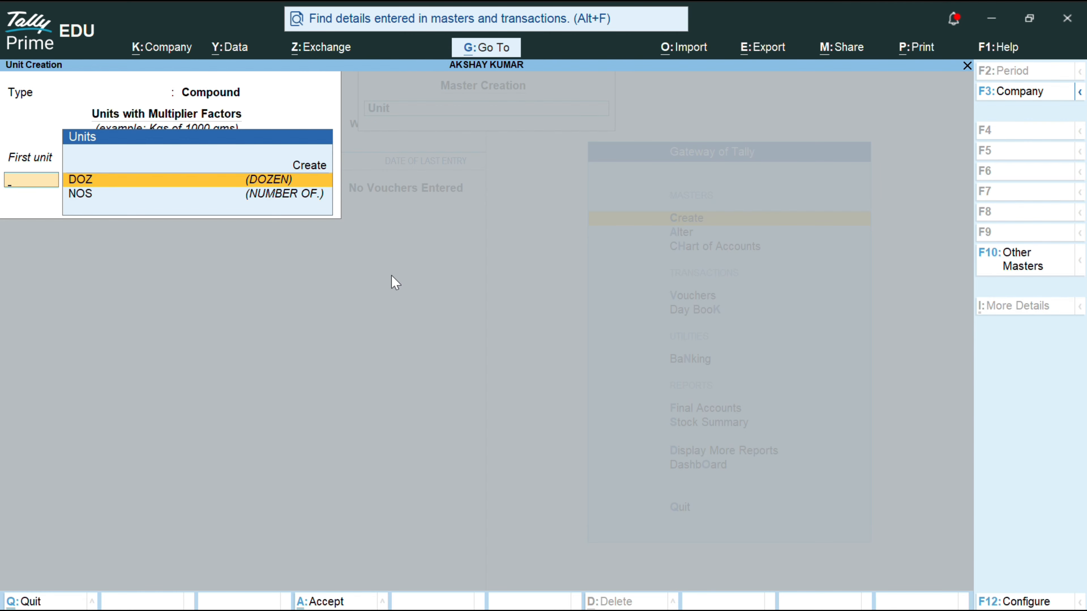
key("Return")
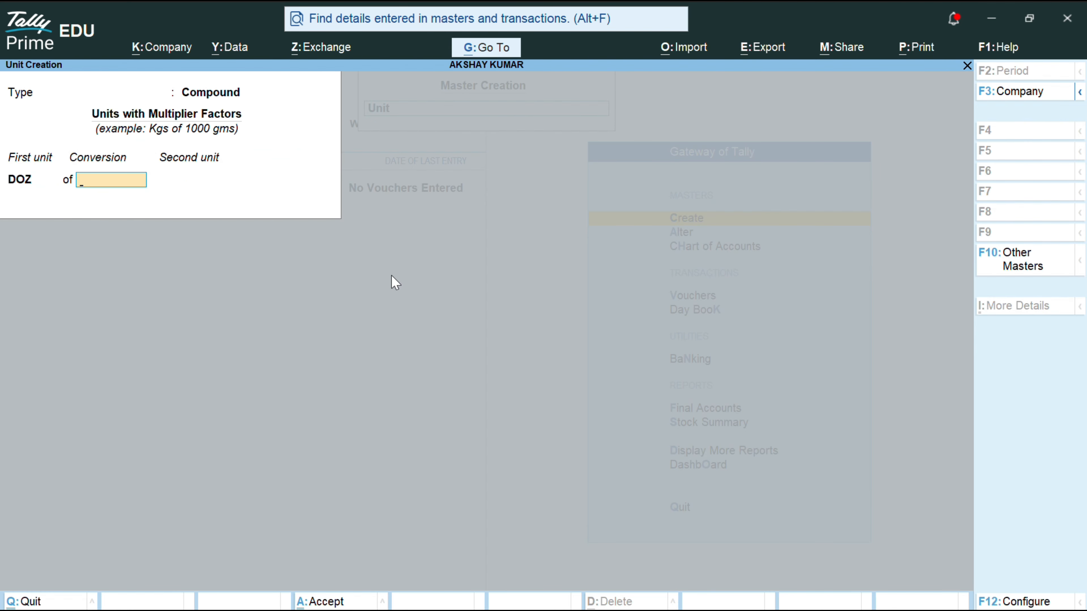
type("12")
key("Return")
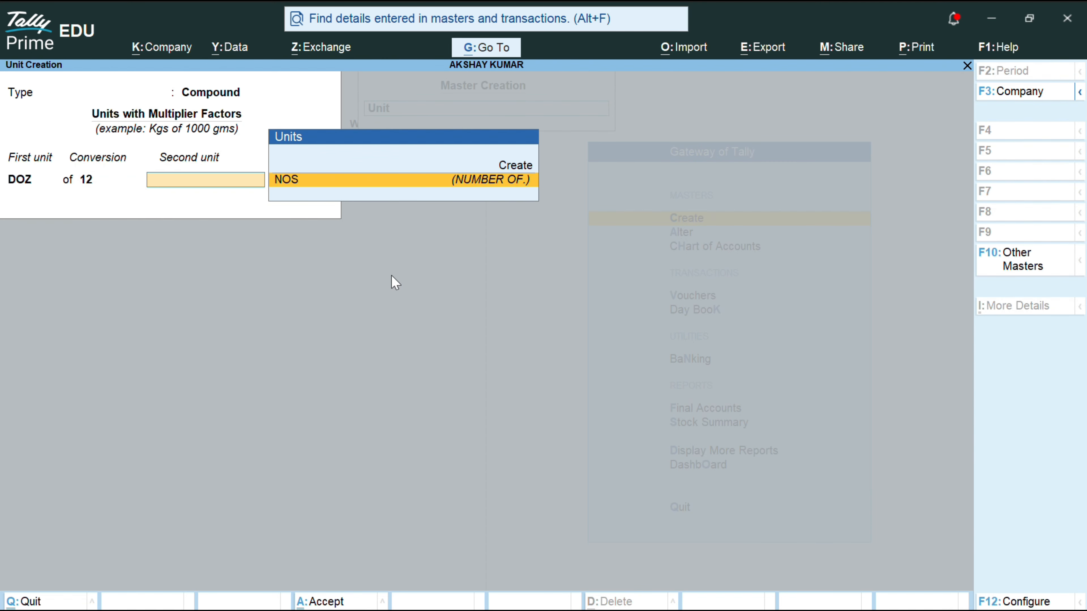
key("Return")
key("Return")
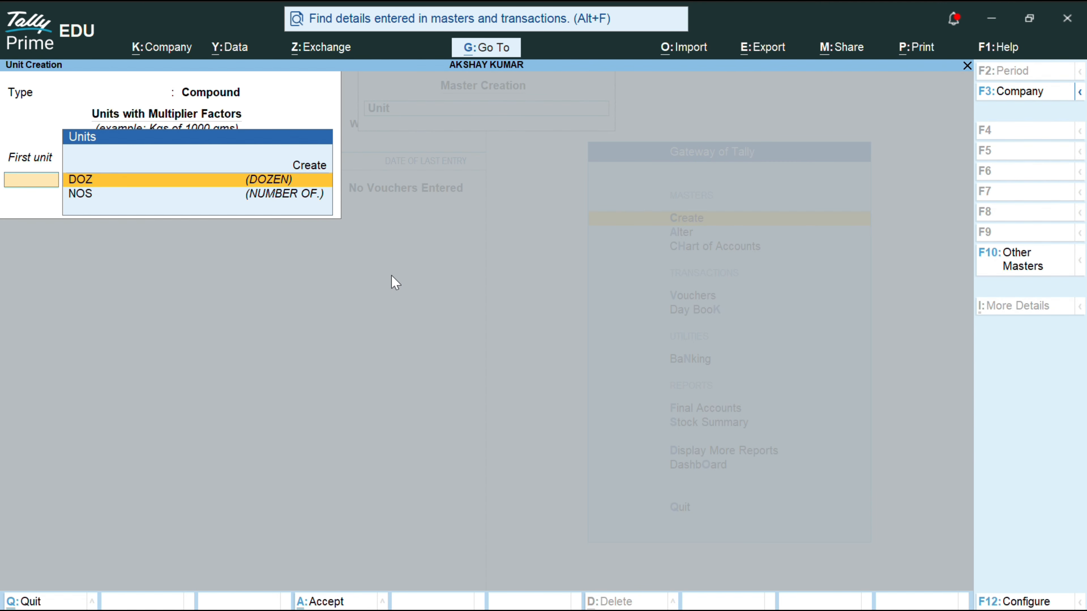
key("Escape")
key("y")
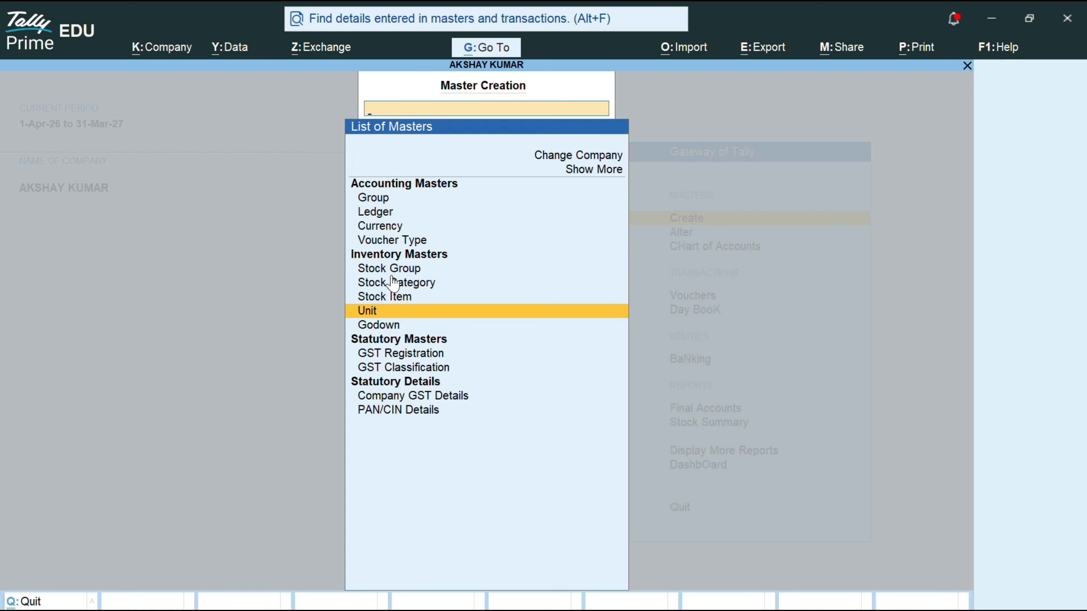
Step: Select Godown in the List of Masters and choose Create New rather than altering Main Location
key("Down")
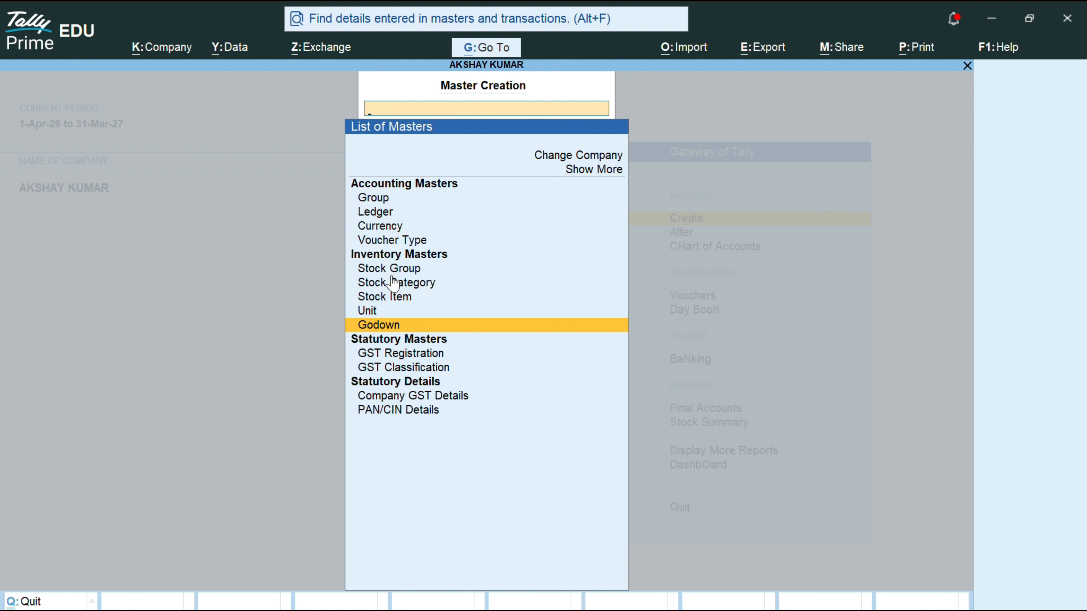
key("Return")
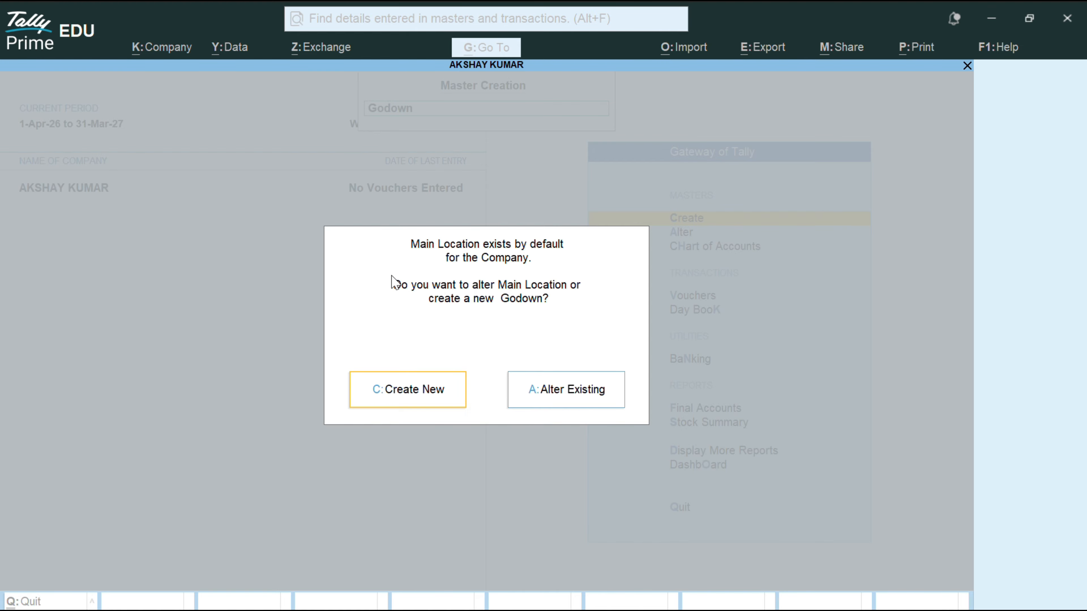
key("Return")
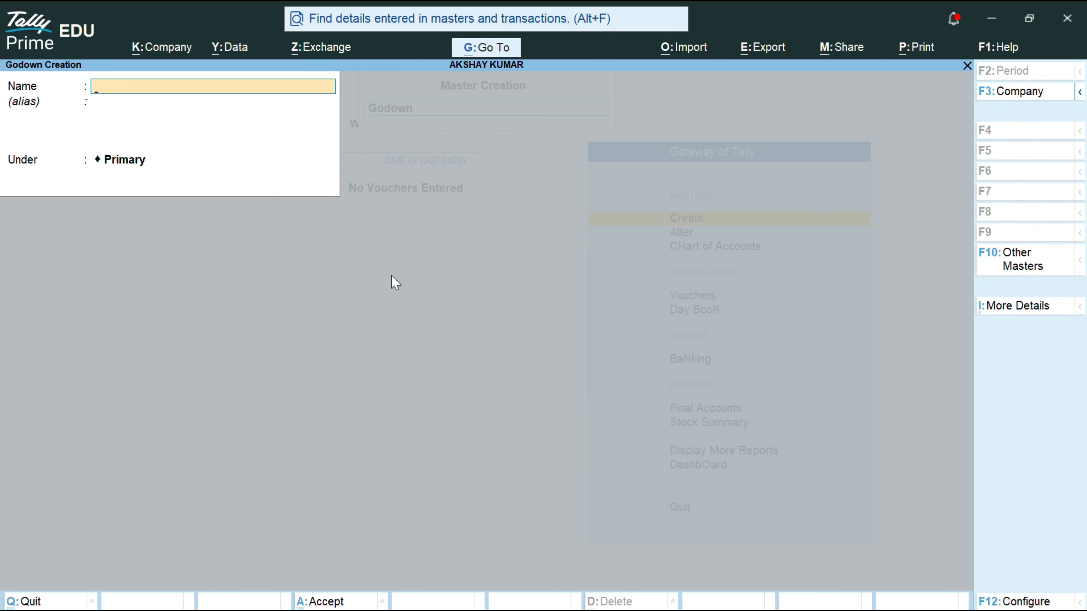
Step: Save godowns SHOW ROOM and WAREHOUSE, each under Primary
type("SHOW ROOM")
key("Return")
key("Return")
key("Return")
key("Return")
type("WAREHOUSE")
key("Return")
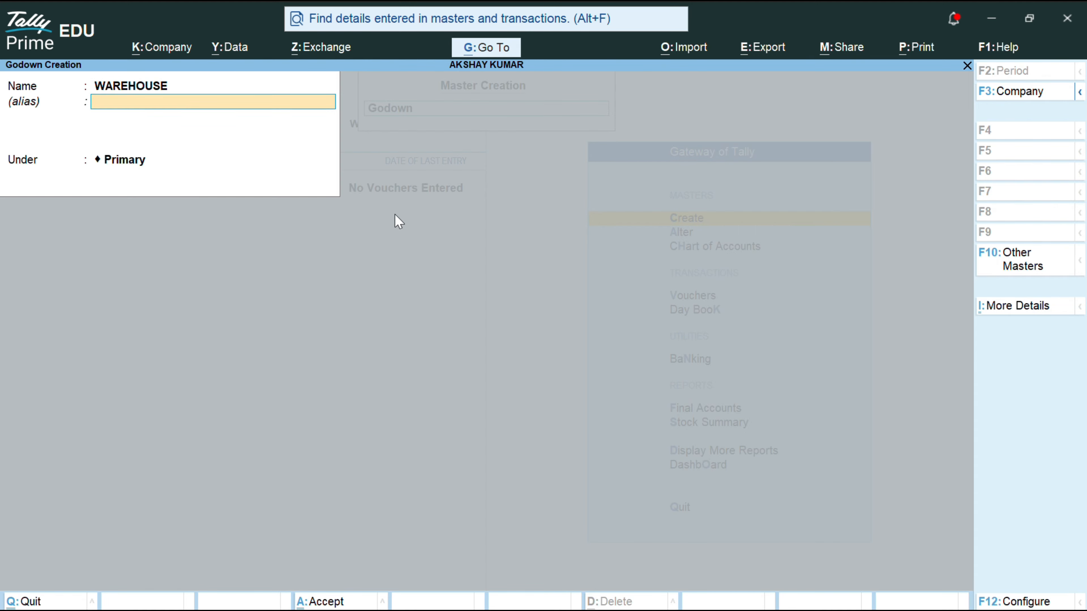
key("Return")
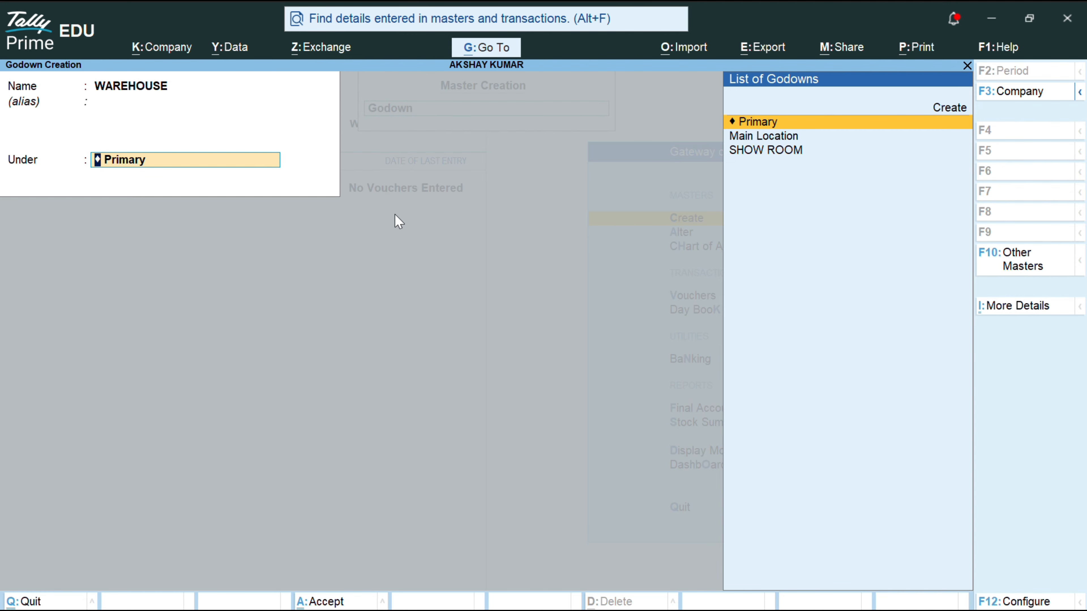
key("Return")
key("Return")
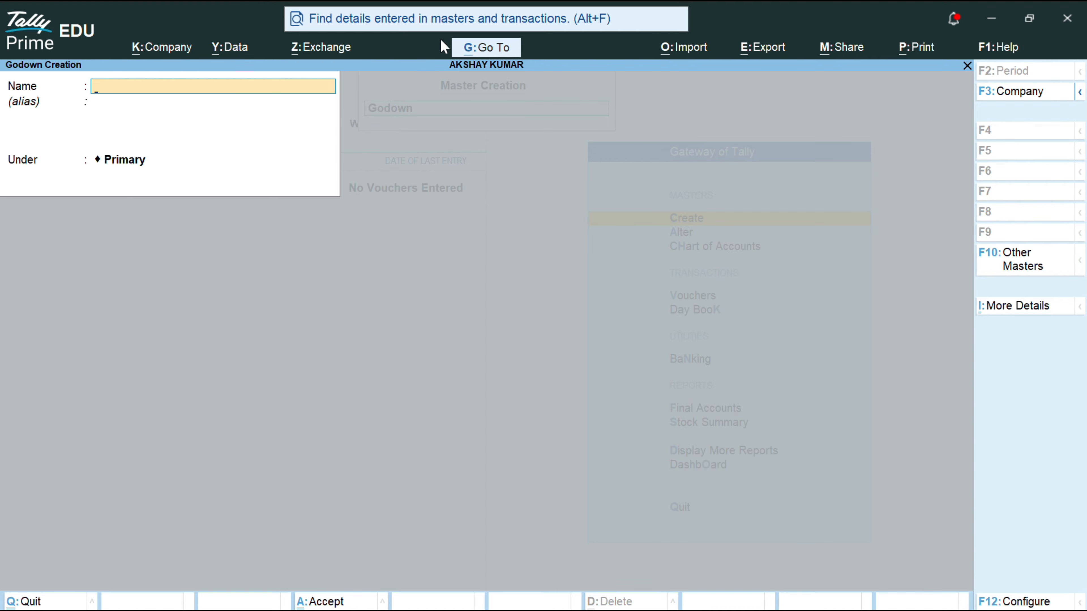
left_click(455, 33)
left_click(433, 148)
Step: Leave Godown Creation and bring up the Company Features screen with F11
key("Escape")
key("Escape")
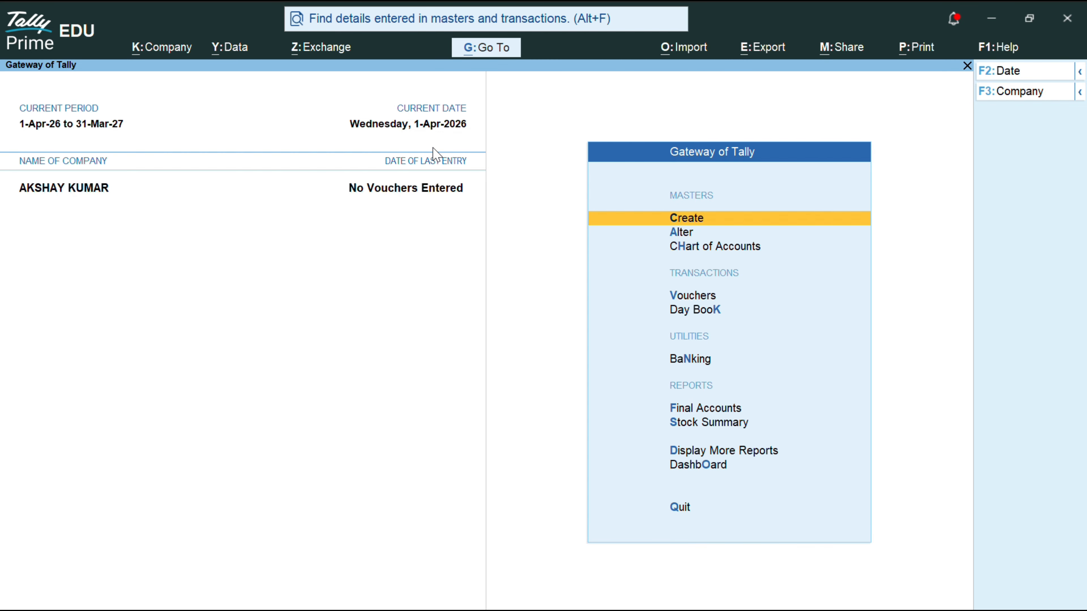
key("F11")
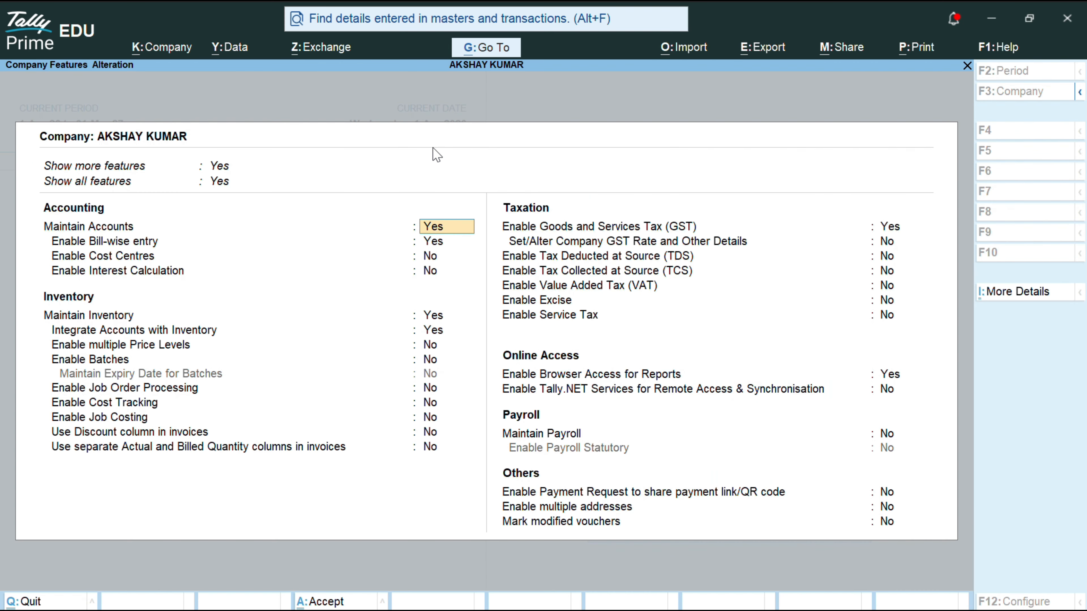
Step: Accept the company features and GST Details unchanged, keeping GST enabled
key("Return")
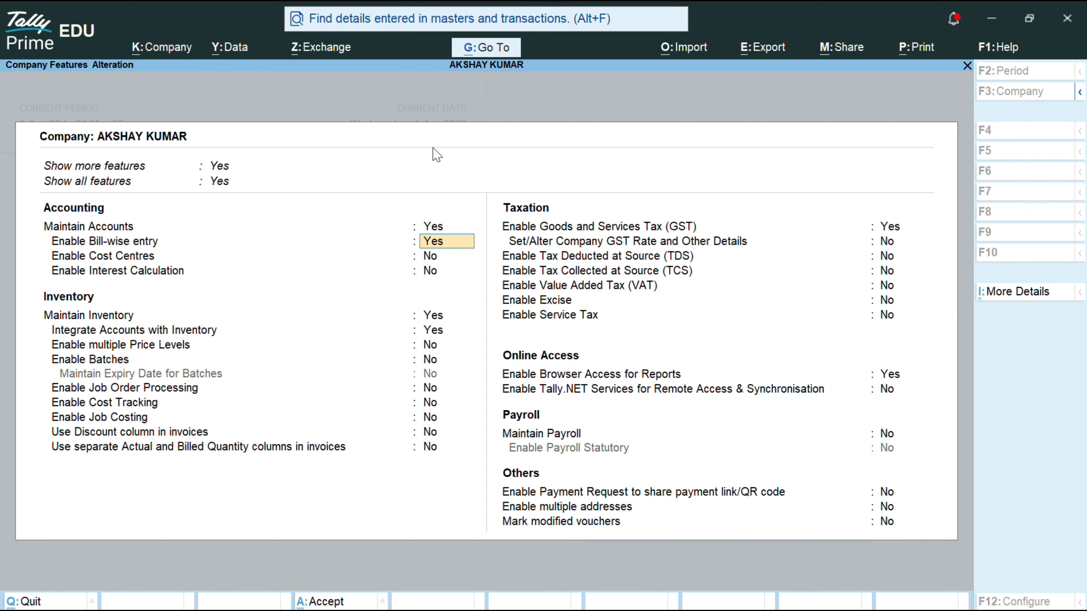
key("Return")
key("Return")
key("Return")
key("Return")
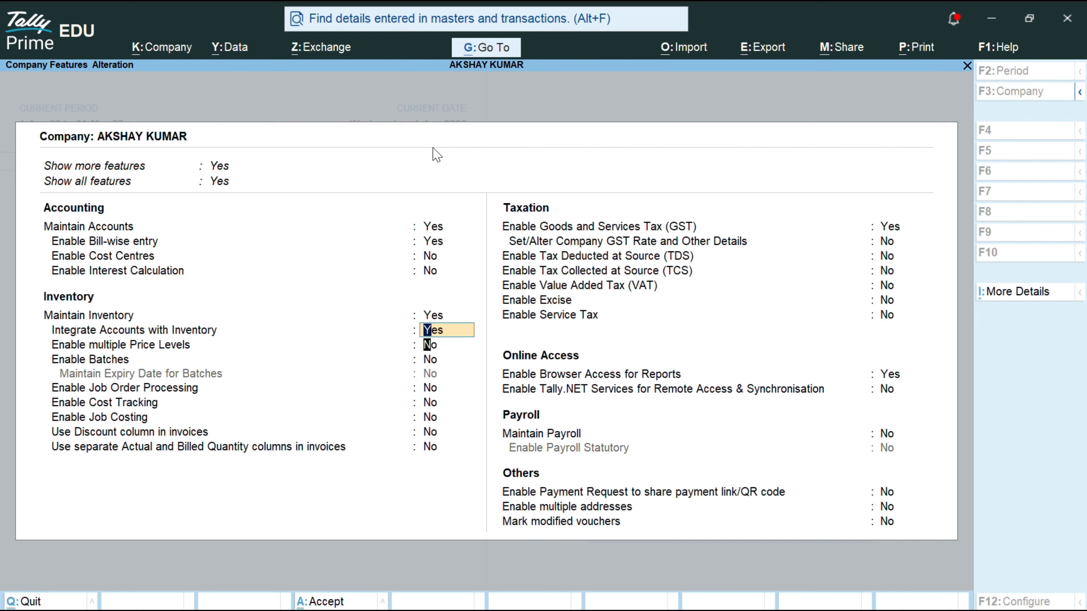
key("Return")
key("Return")
key("Return")
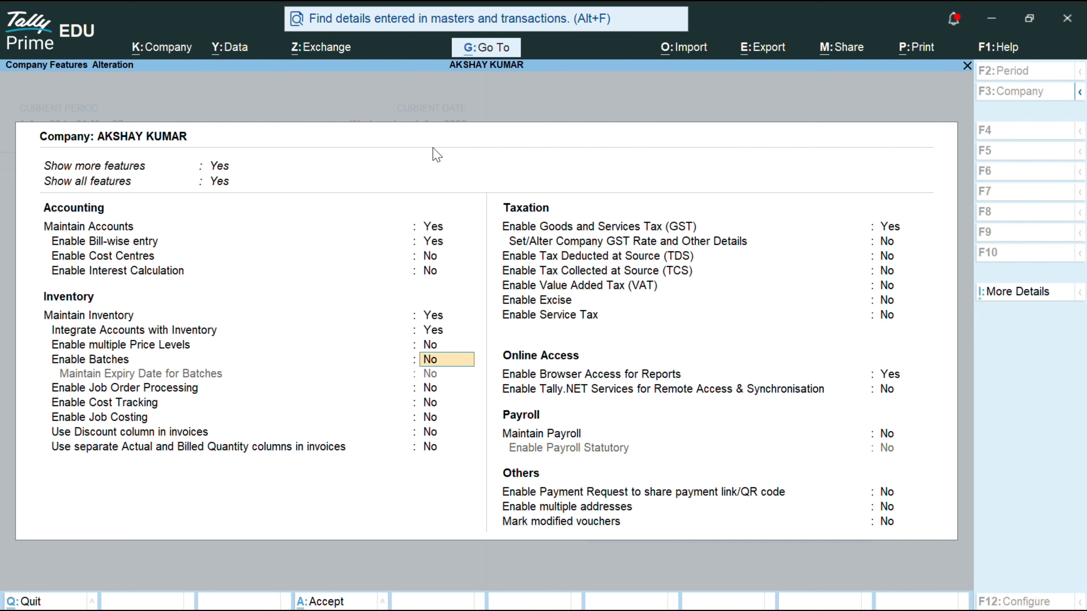
key("Up")
key("Return")
key("Return")
key("Return")
key("Return")
key("Return")
key("Return")
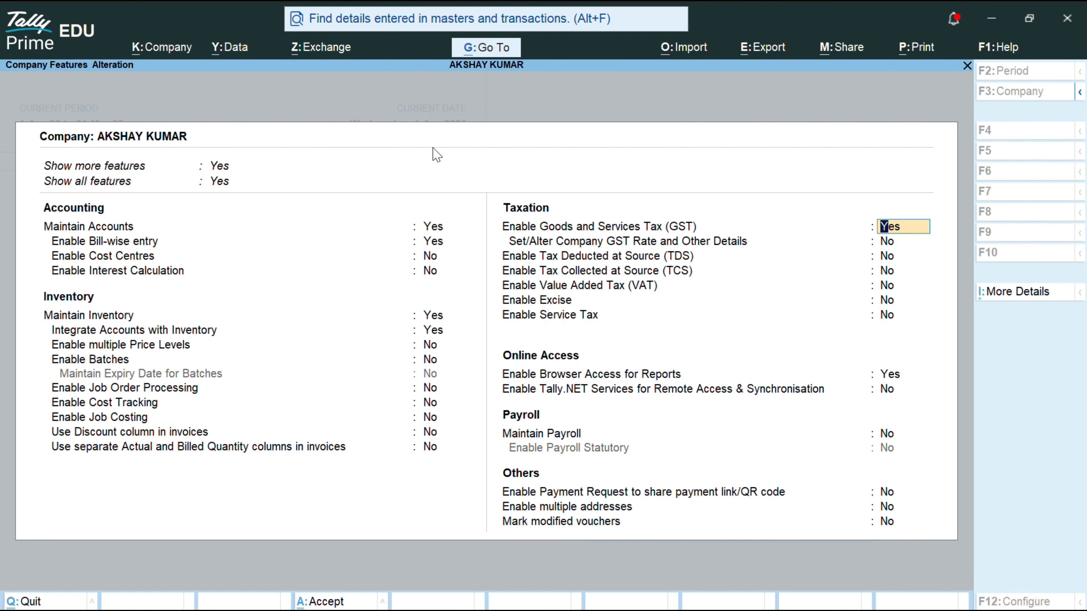
key("Return")
key("Return")
key("Return")
key("Return")
key("Return")
key("Return")
key("Return")
key("Return")
key("Return")
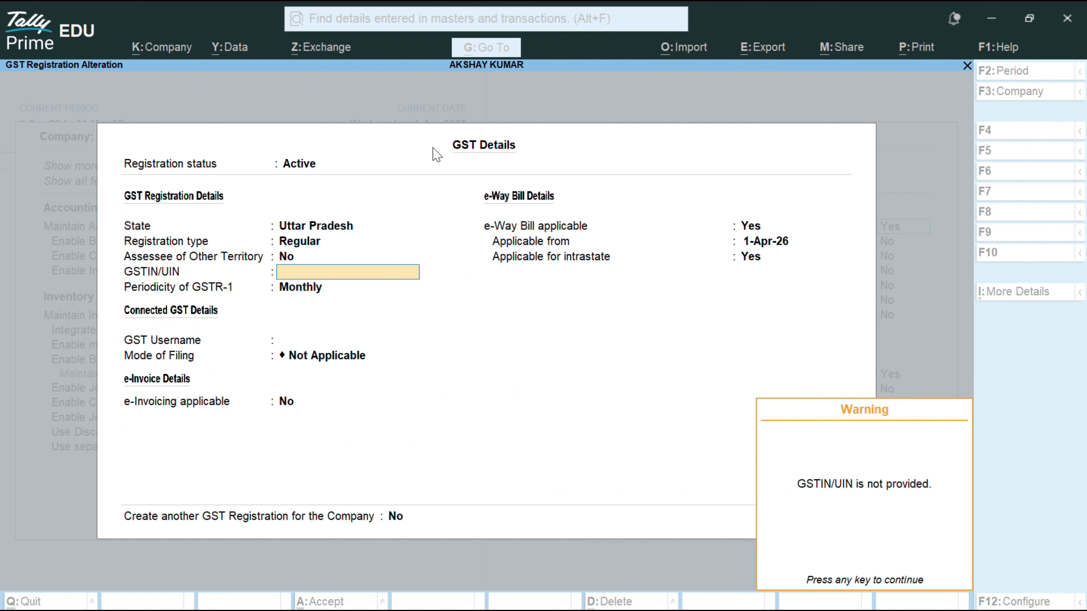
key("Return")
key("Return")
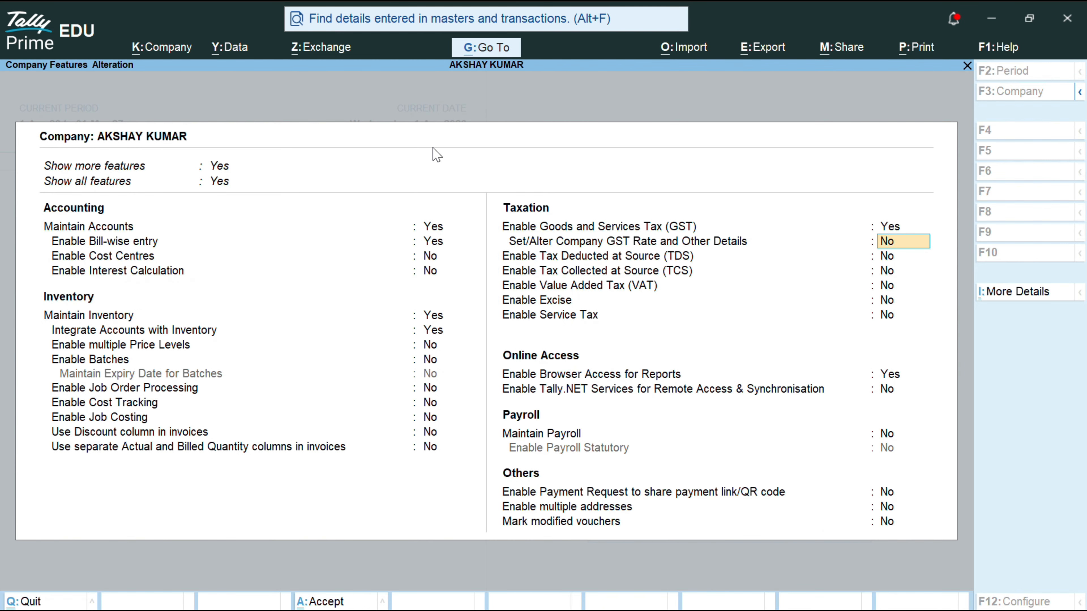
key("Return")
key("Return")
key("Return")
key("Return")
key("Return")
key("Return")
key("Return")
key("Return")
key("Return")
key("Return")
key("Return")
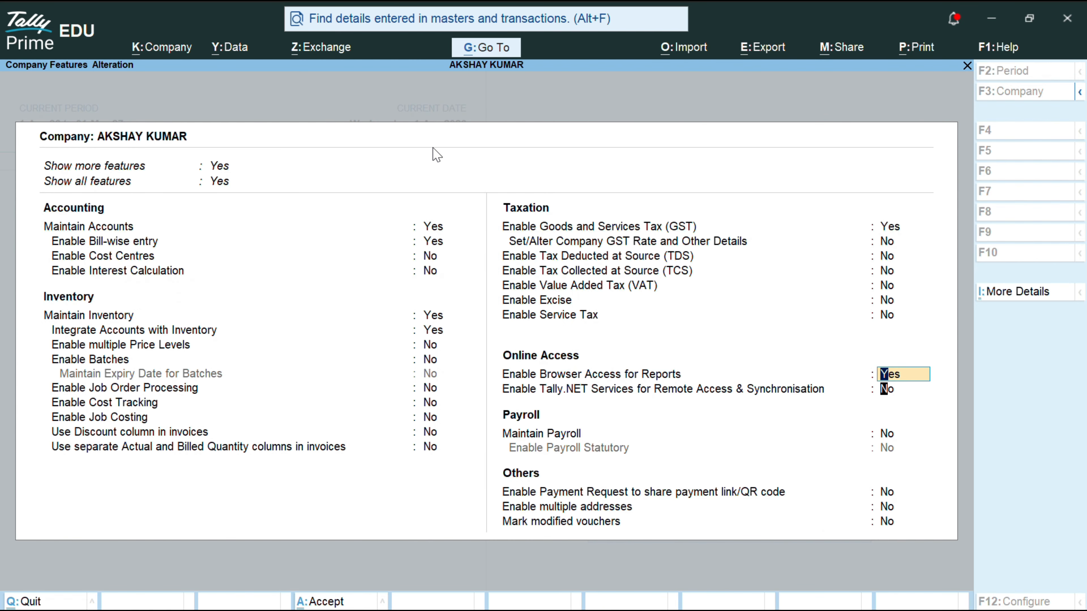
key("Return")
key("Return")
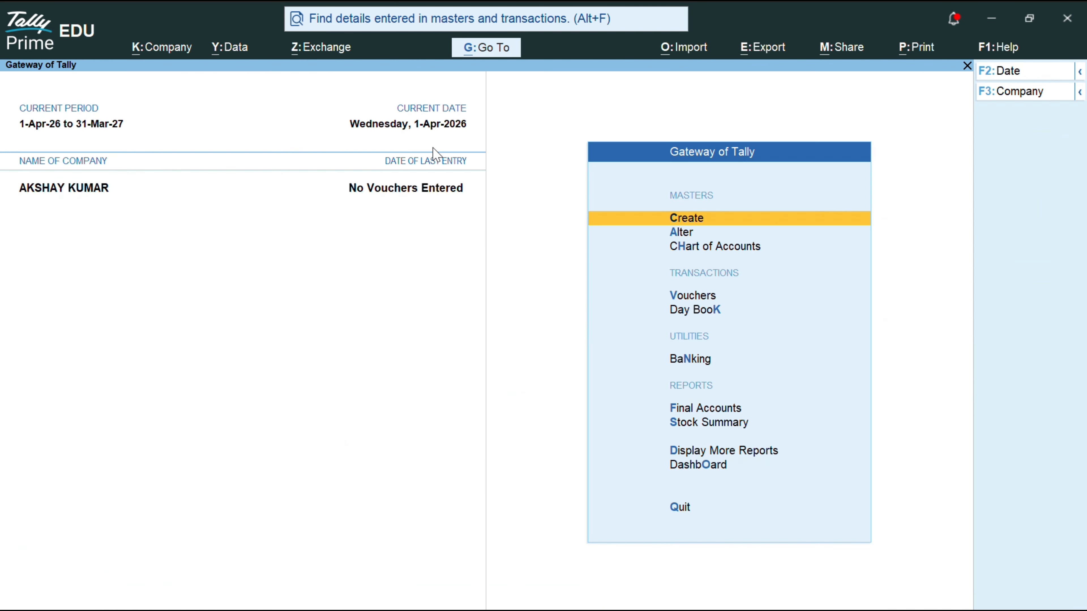
Step: Cancel quitting, start Stock Item creation from the masters, and bring up its F12 configuration
key("Escape")
key("n")
key("Return")
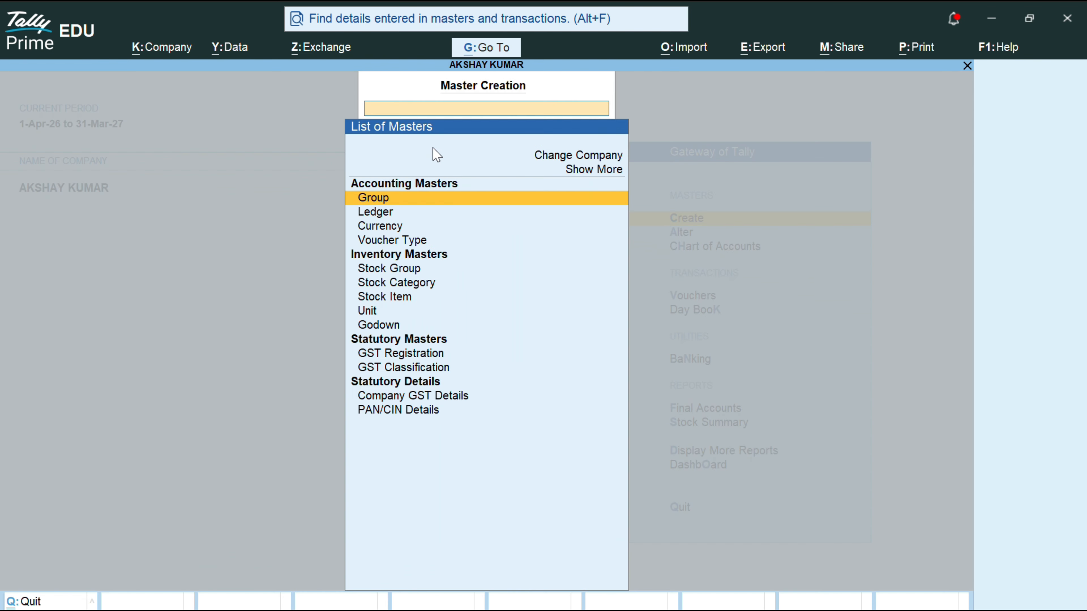
key("Down")
key("Down")
key("Down")
key("Down")
key("Down")
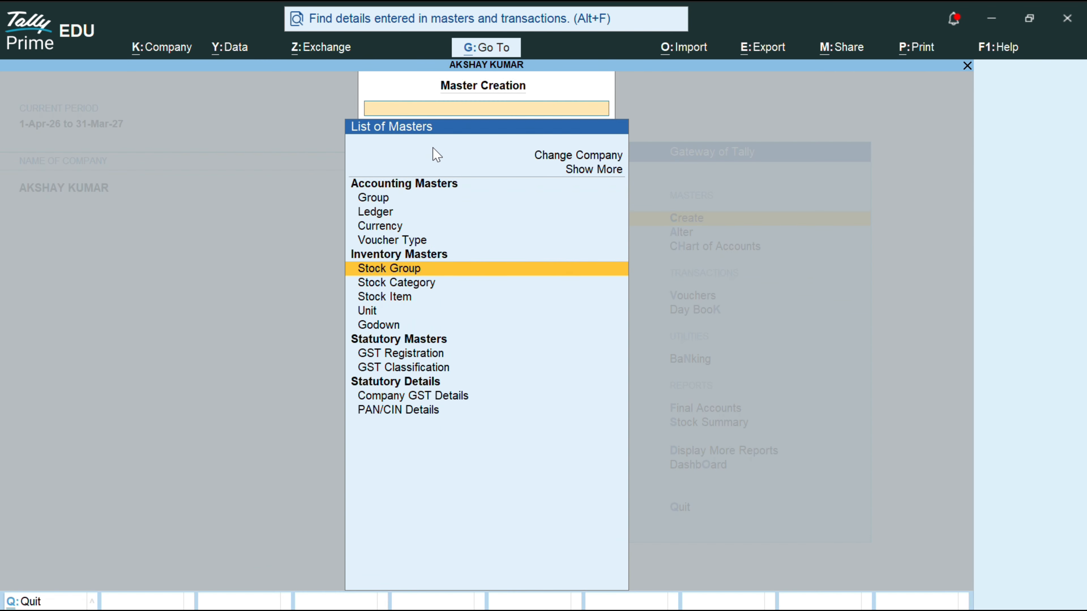
key("Down")
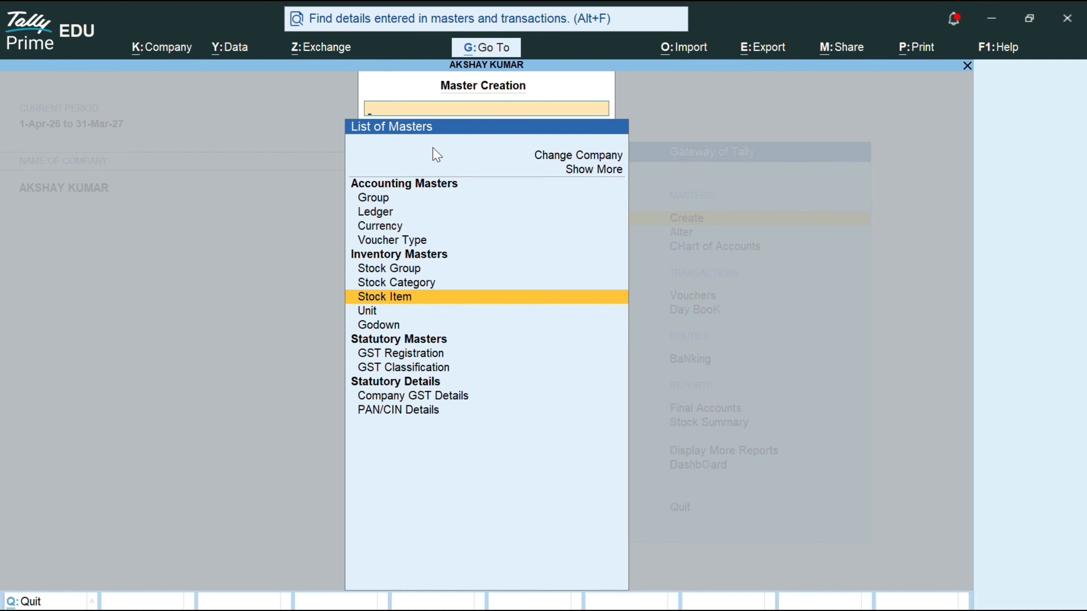
key("Return")
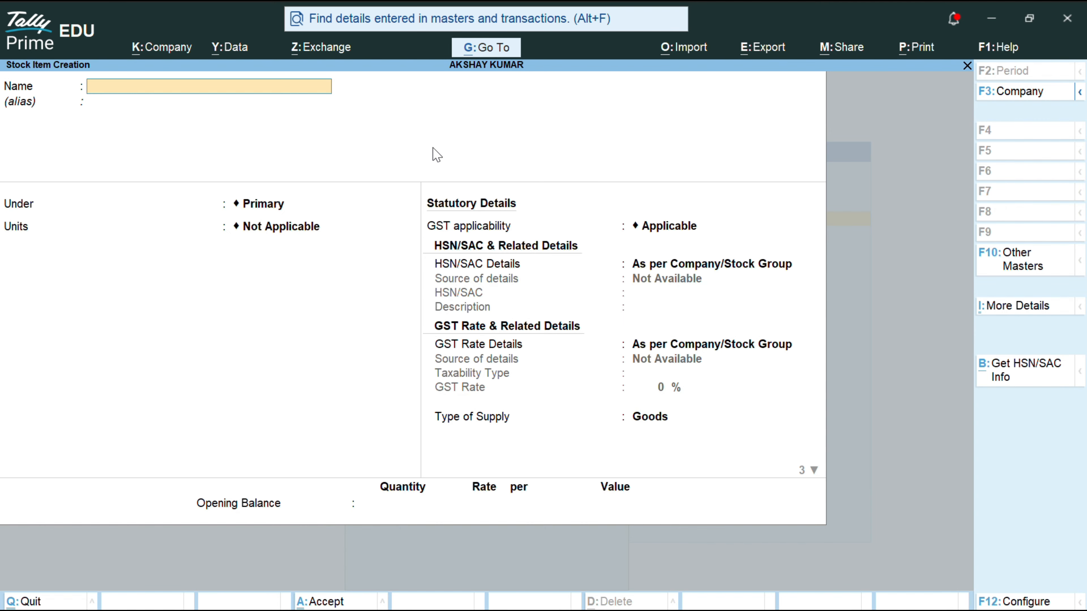
key("F12")
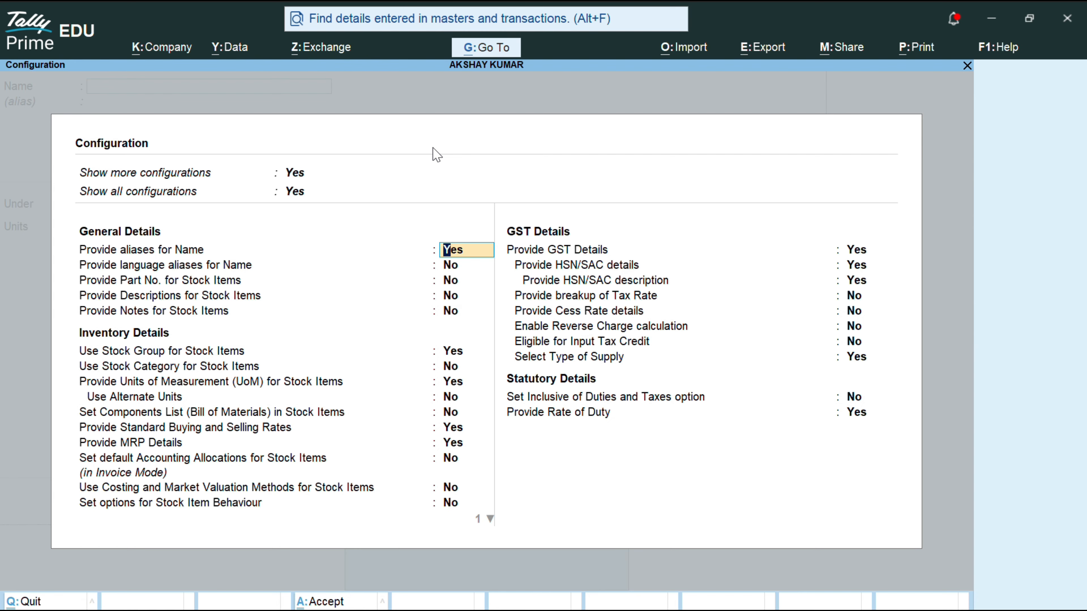
Step: Set stock categories to Yes and accept the remaining stock item configuration options
key("Down")
key("Down")
key("Down")
key("Down")
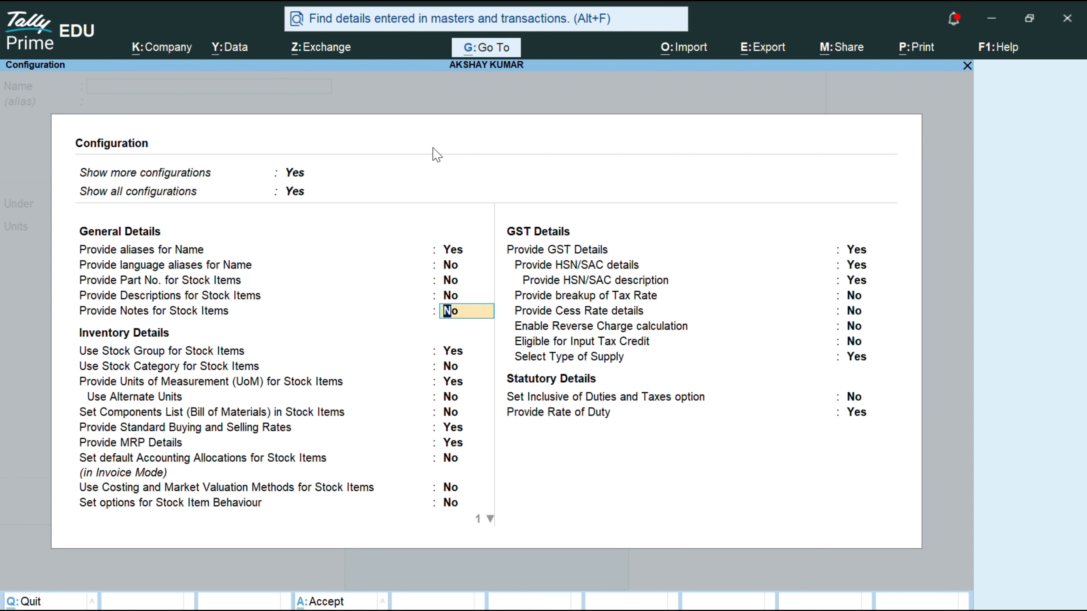
key("Down")
key("Down")
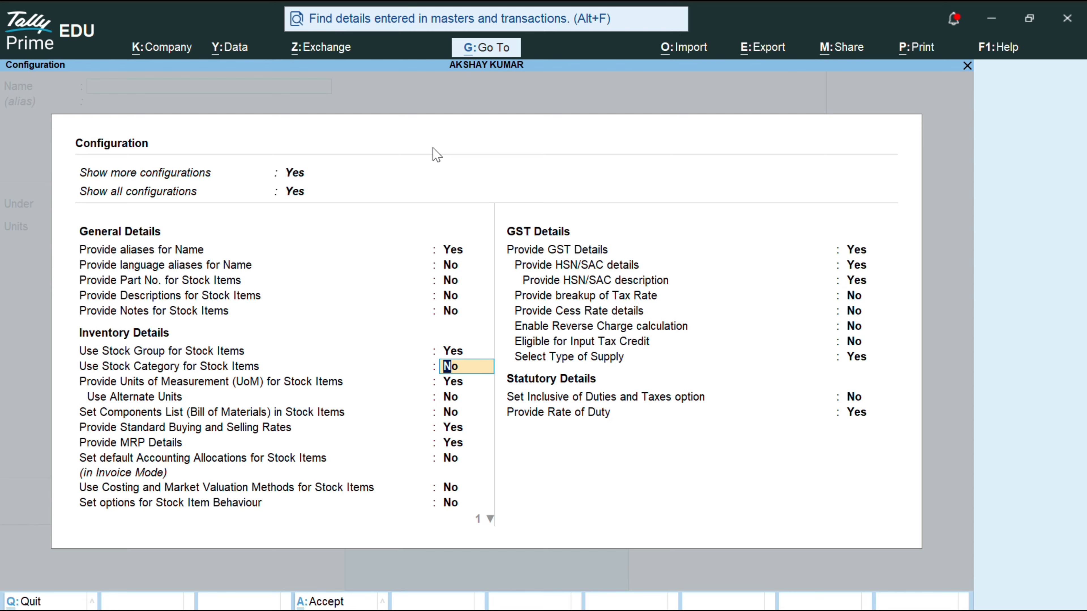
type("YES")
key("Return")
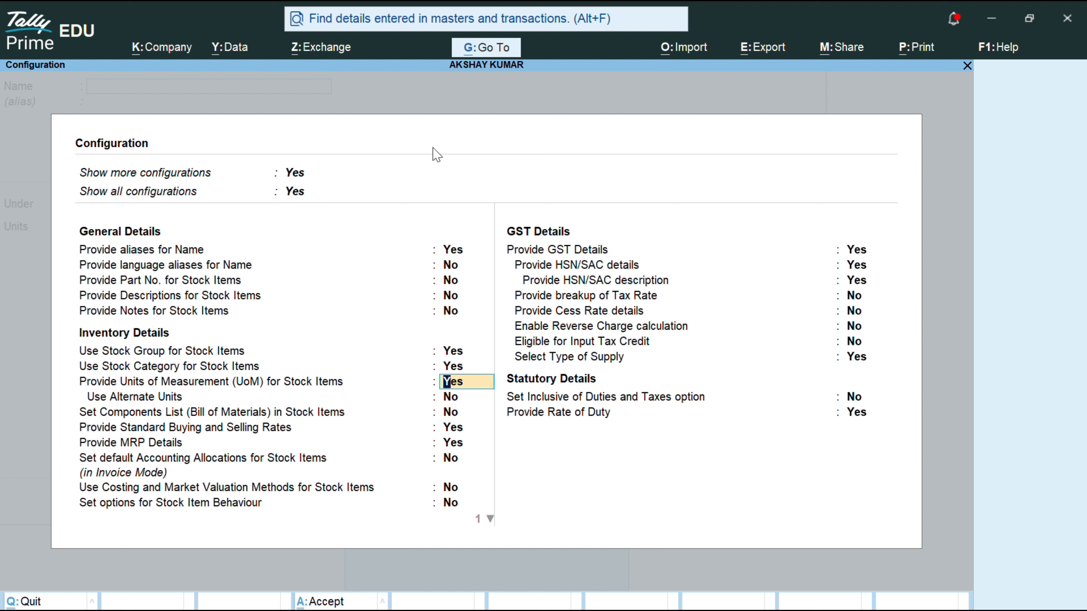
key("Return")
key("Return")
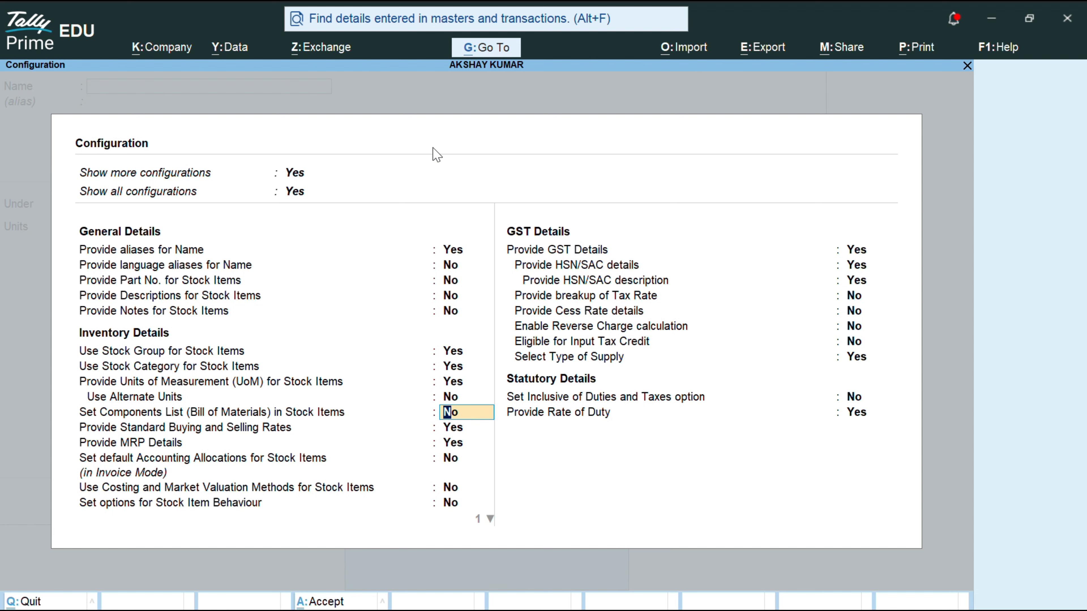
key("Return")
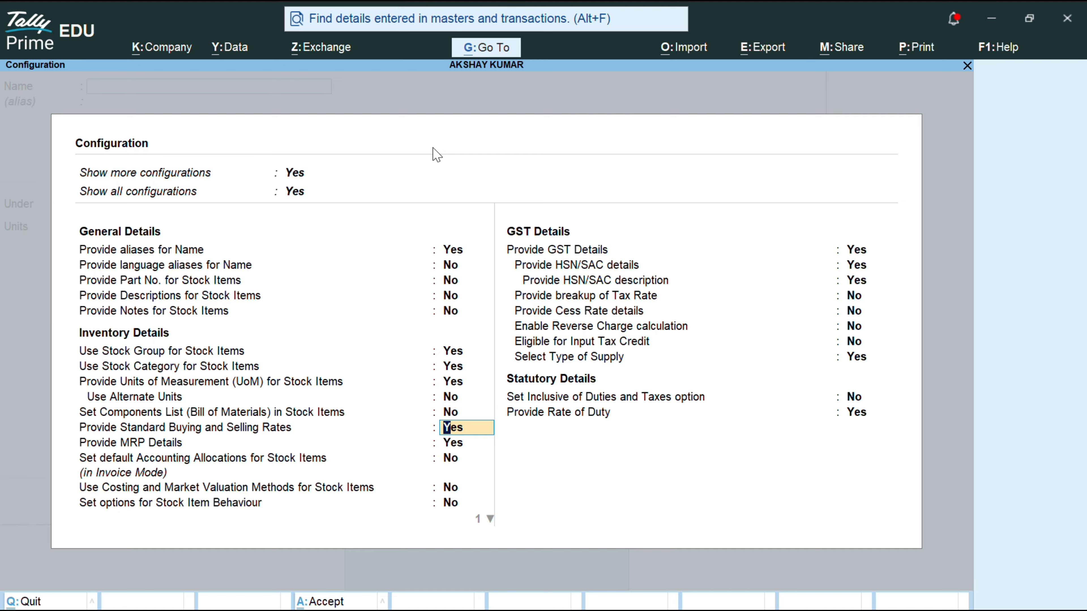
key("Up")
key("Return")
key("Return")
key("Return")
key("Return")
key("Return")
key("Return")
key("Return")
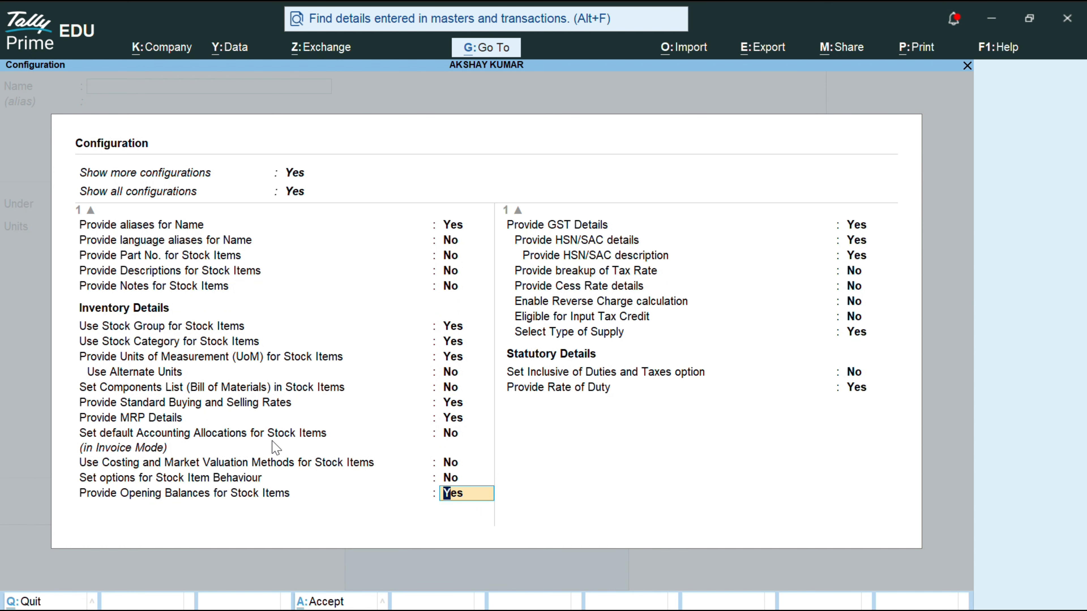
key("Return")
key("Return")
key("Return")
key("Return")
key("Return")
key("Return")
key("Return")
key("Return")
key("Return")
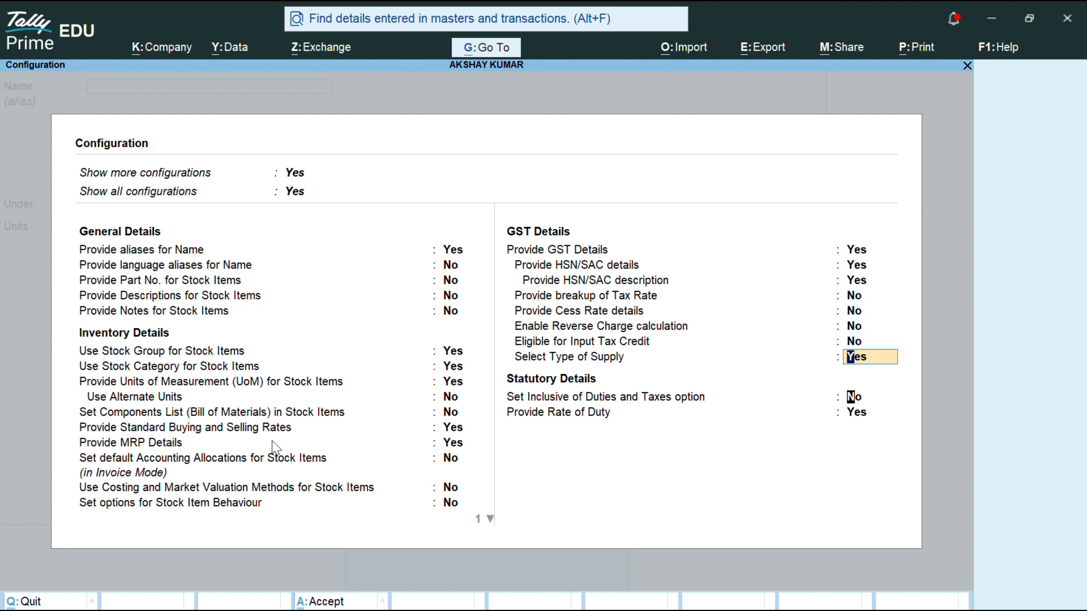
key("Return")
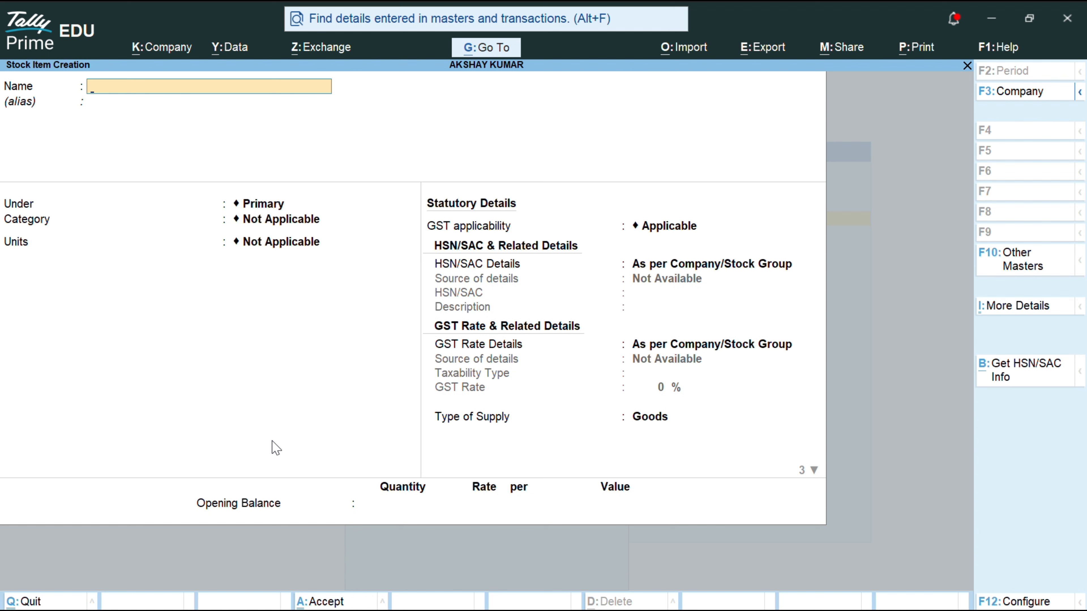
Step: Name the new stock item 36"LED-LG and place it under group LG
type("36")
type("LED-LG")
key("Return")
key("Return")
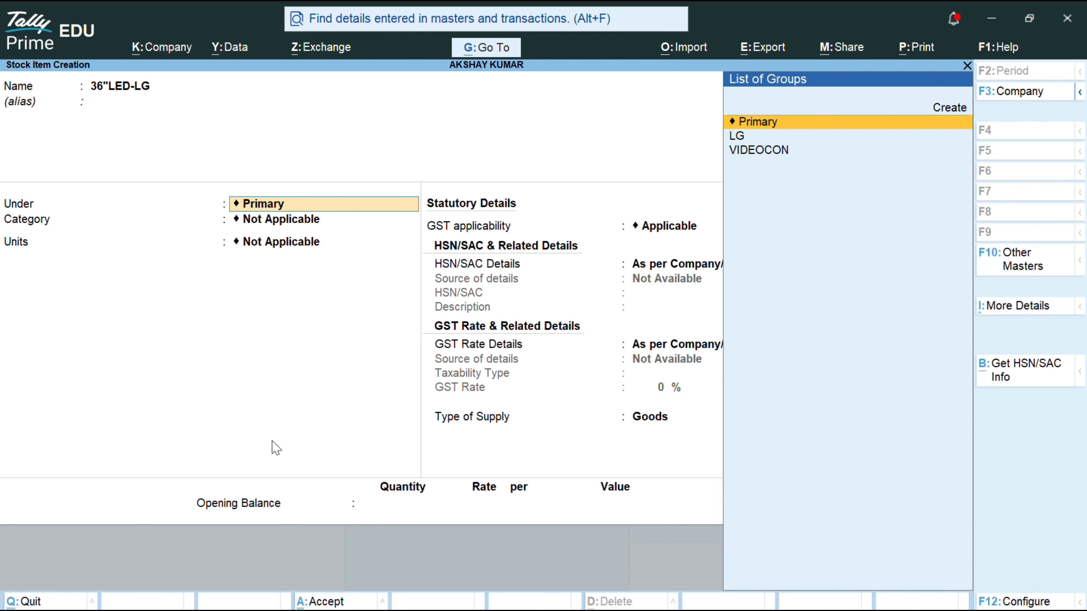
key("Down")
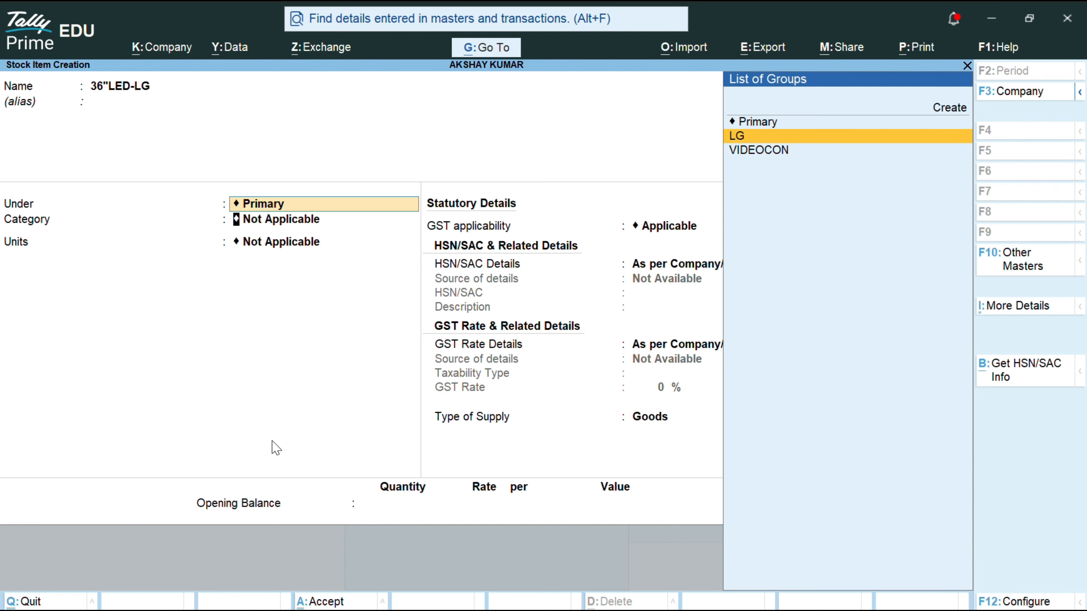
key("Return")
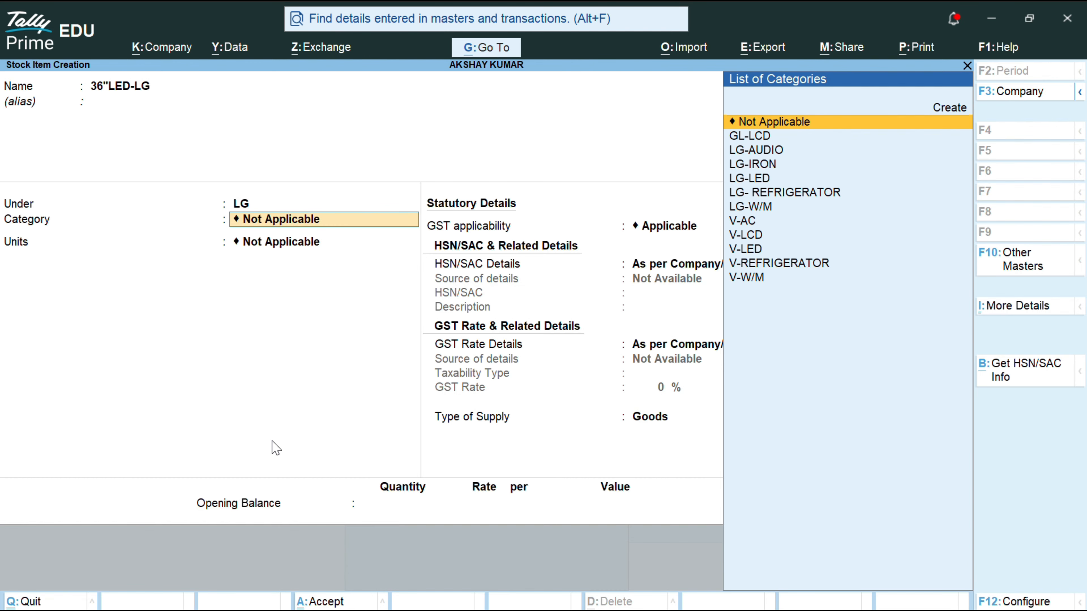
Step: Set category LG-LED and unit NOS, and turn standard rates on
key("Down")
key("Down")
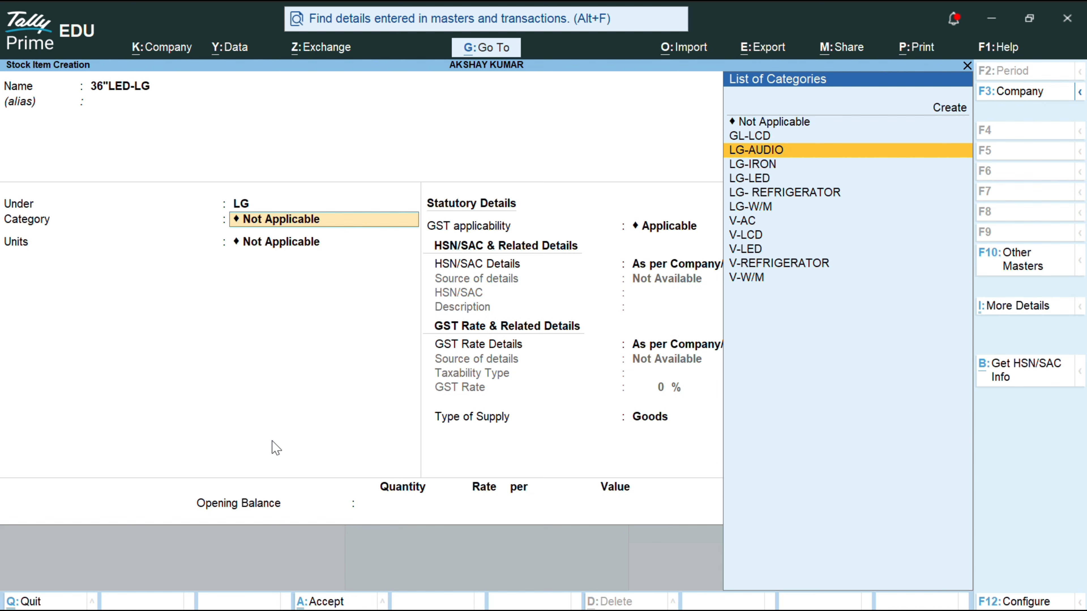
key("Down")
key("Down")
key("Return")
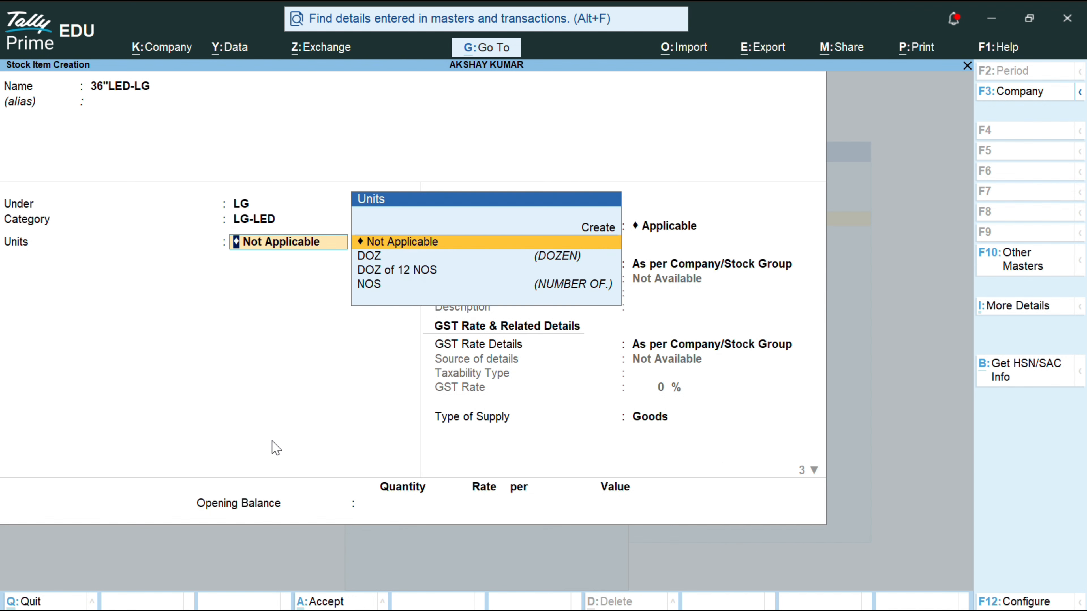
key("Down")
key("Down")
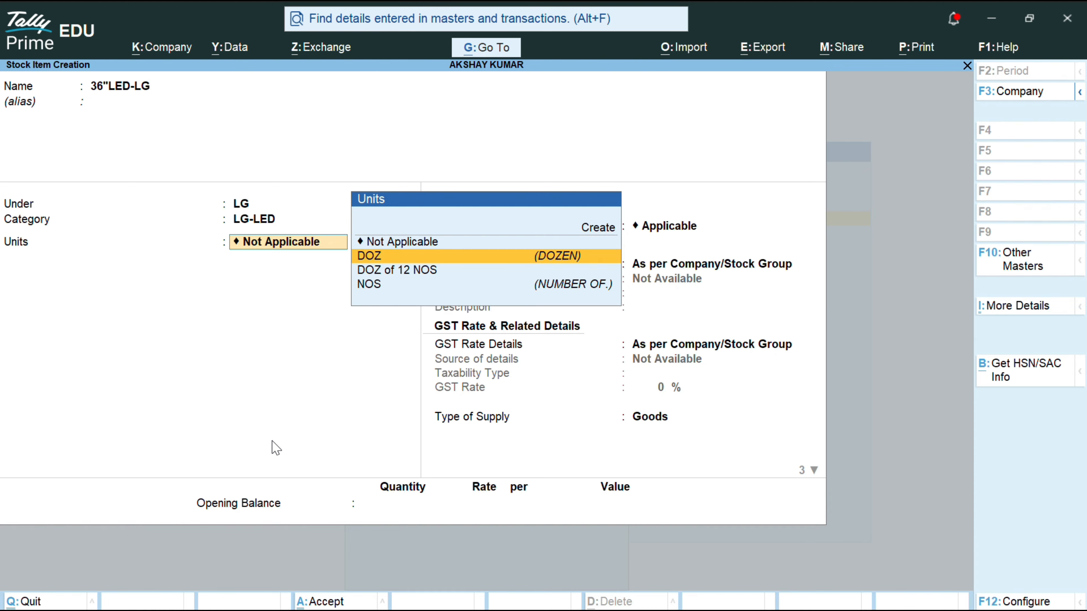
key("Down")
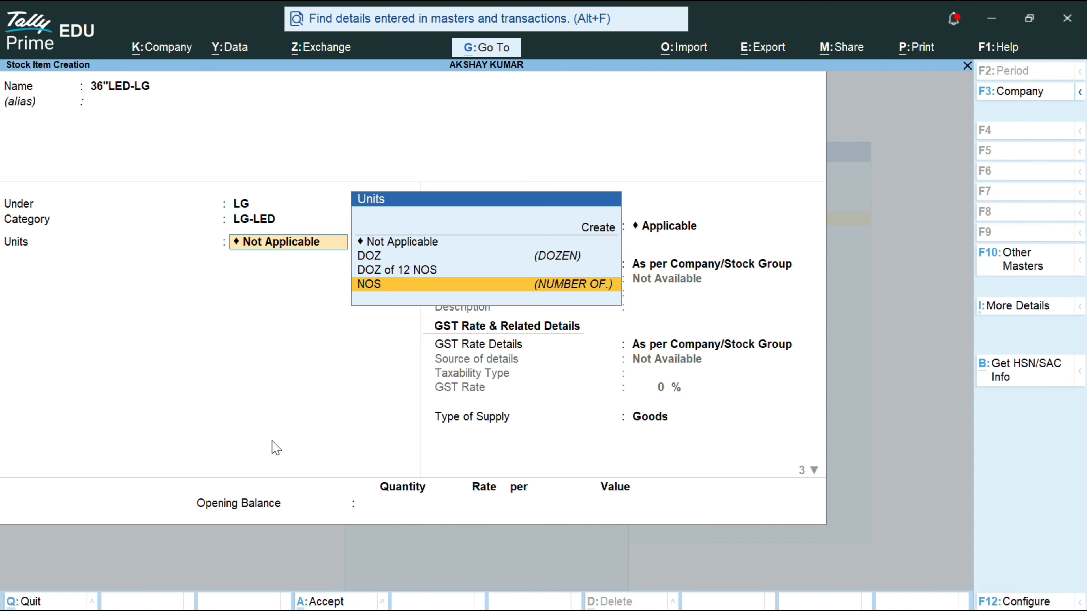
key("Return")
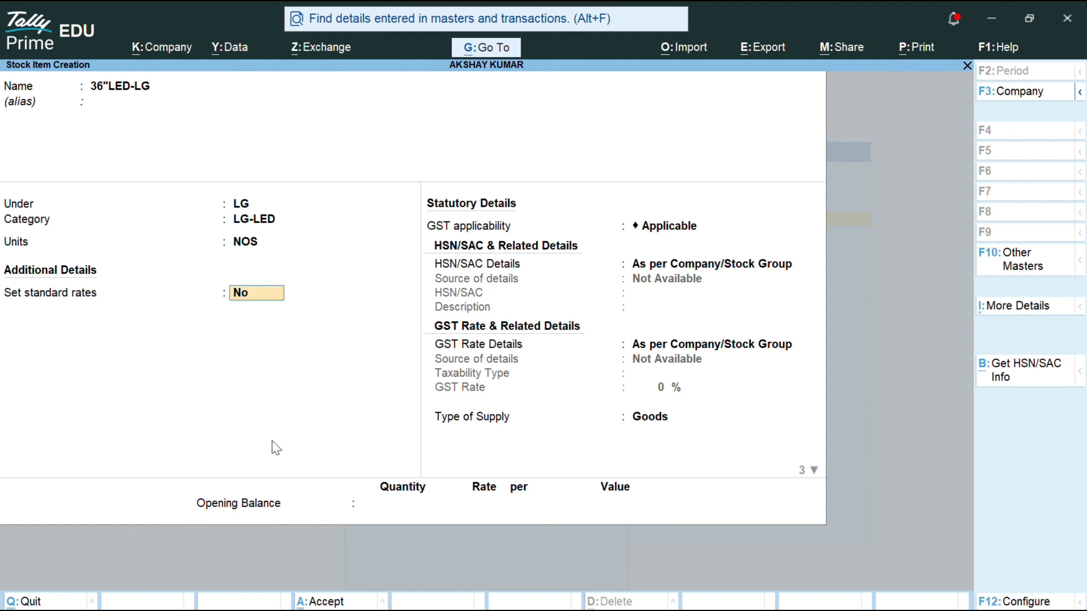
type("y")
key("Return")
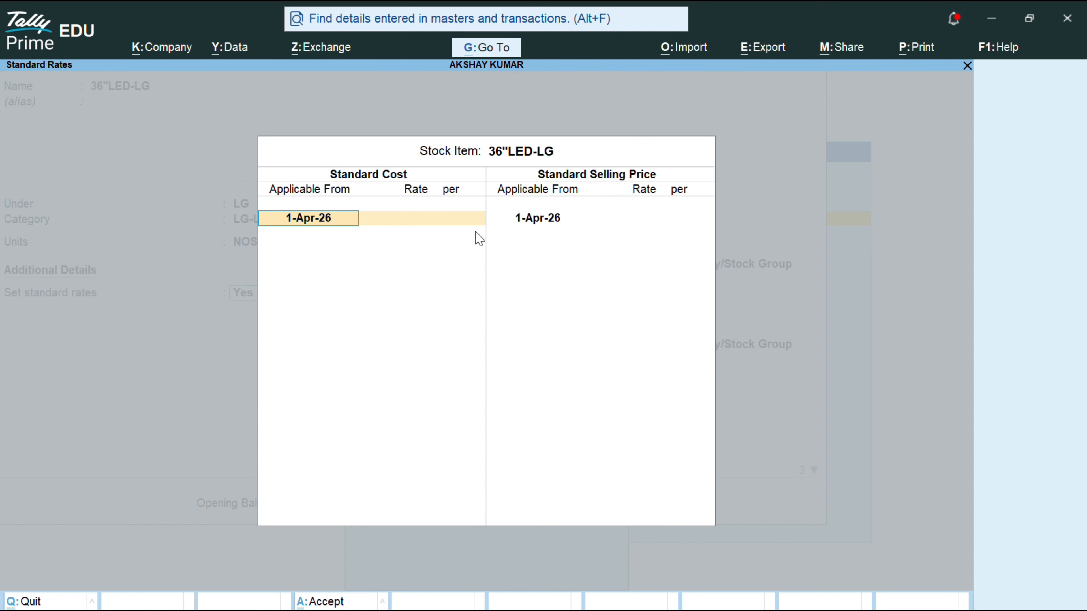
Step: Enter standard cost 3,665 and selling price 4,665 per NOS, effective 1-Apr-26
key("Return")
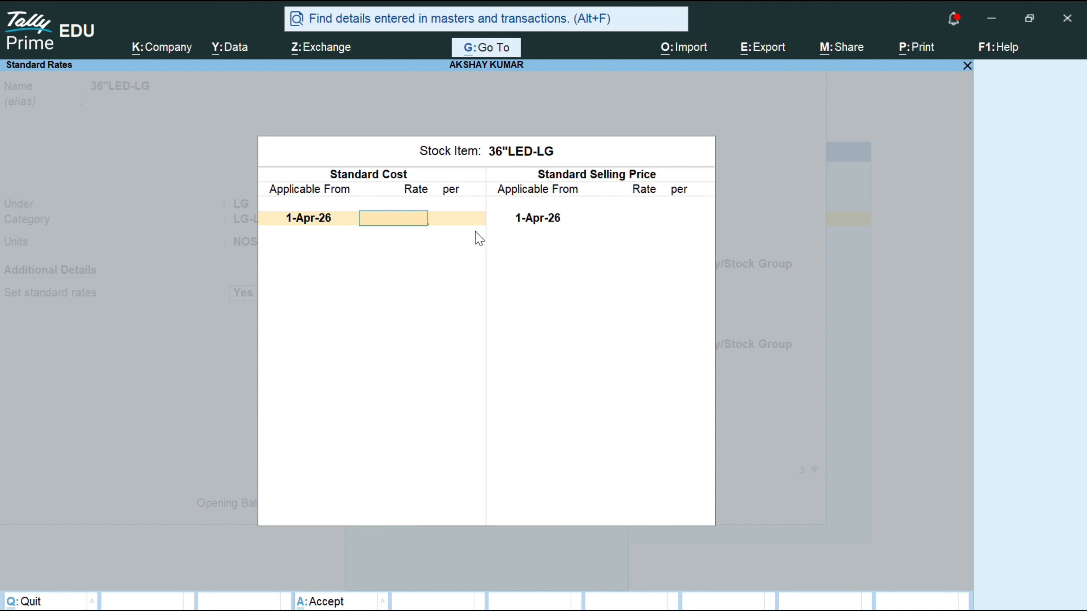
type("3")
type("665")
key("Return")
key("Return")
key("Return")
key("Return")
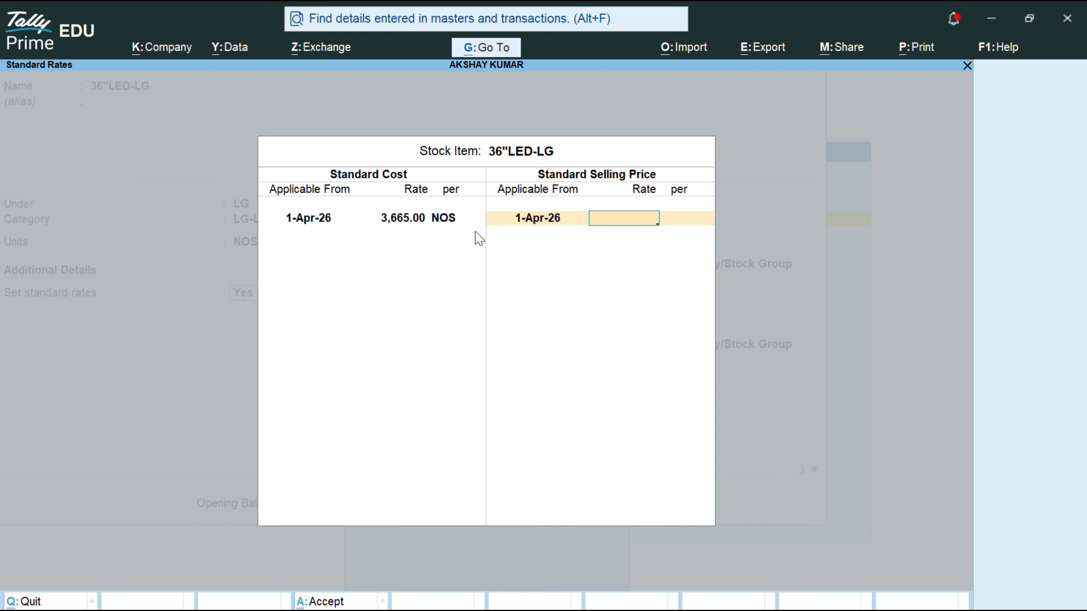
type("4665")
key("Return")
key("Return")
key("Return")
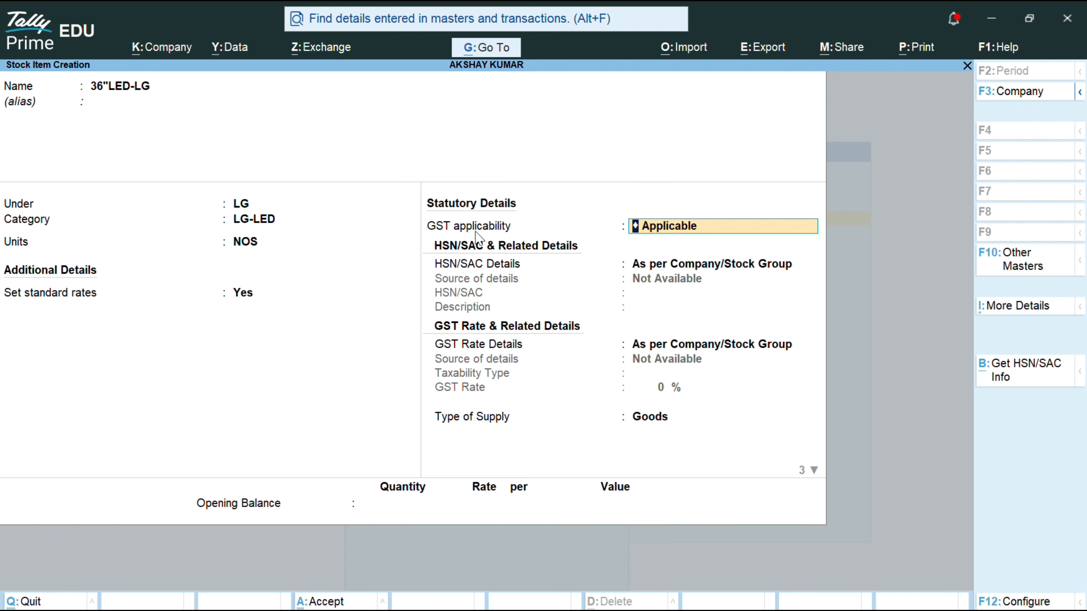
Step: Specify HSN/SAC code 85121000 for the item and type the description ELECTRONIC GOODS
key("Return")
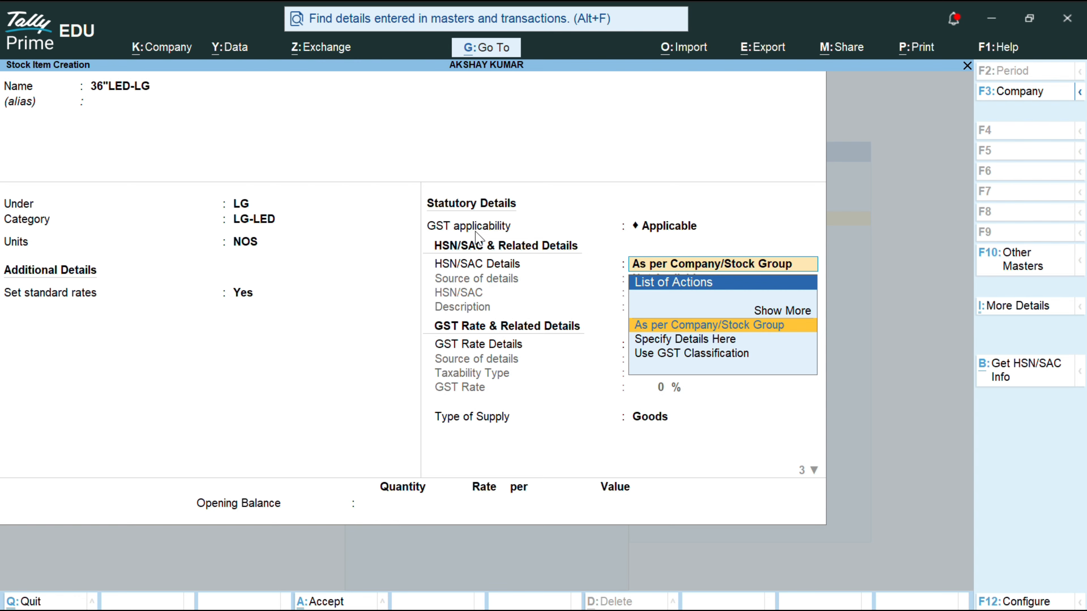
key("Down")
key("Return")
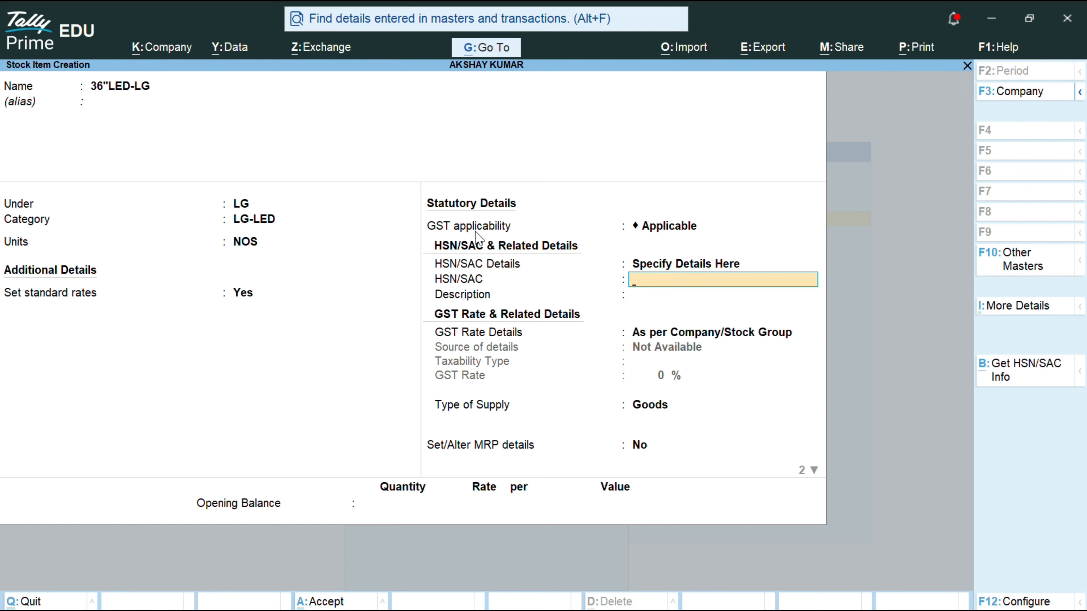
type("85121000")
key("Return")
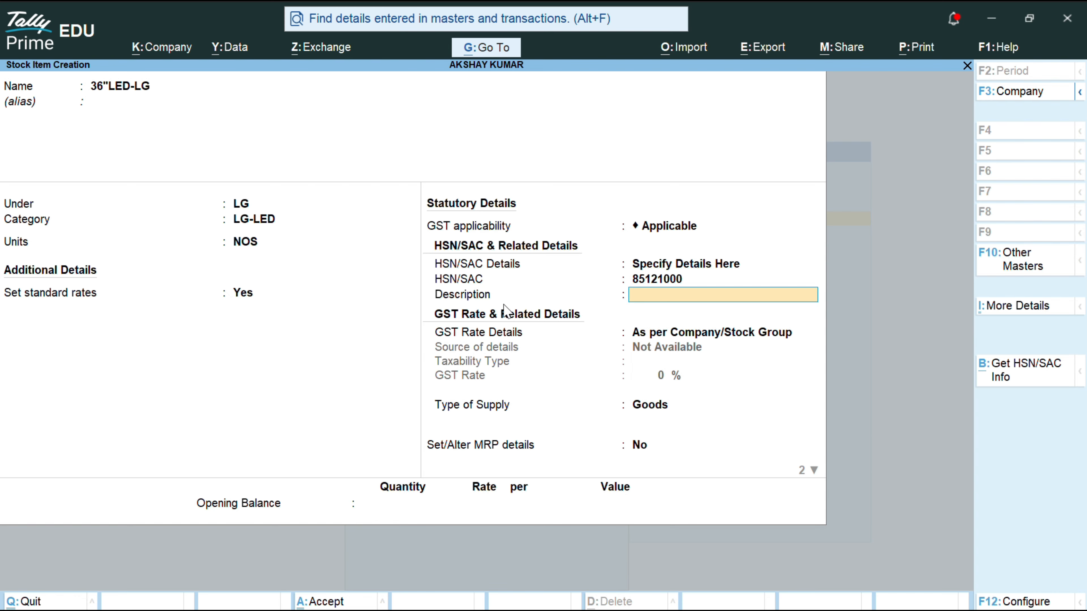
type("ELECTRONIC GOODS")
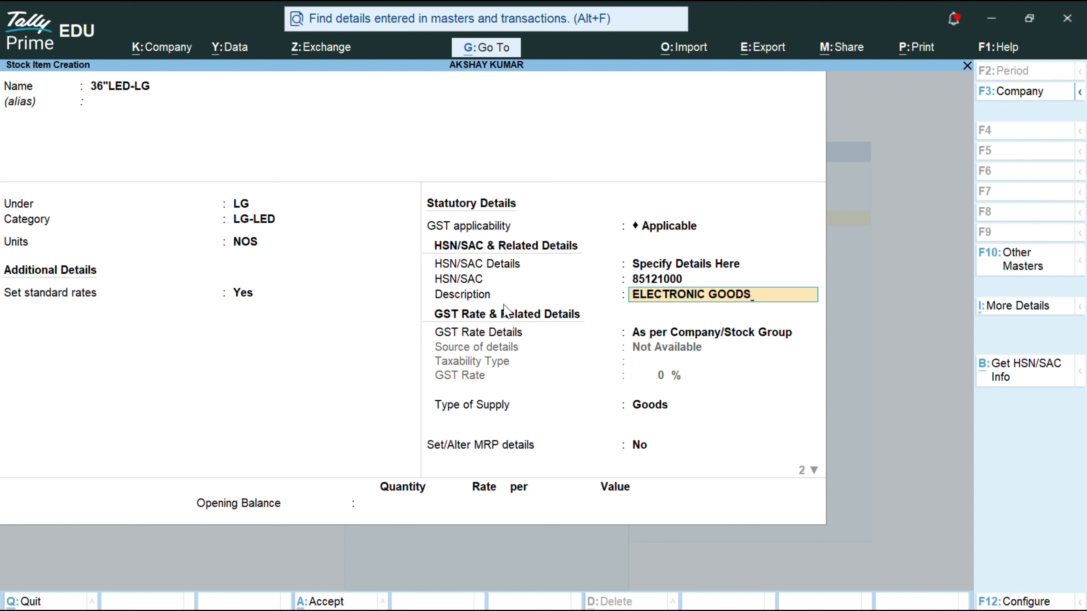
Step: Set the item's own GST rate details: Taxable at 18%, rate of duty 0
key("Return")
key("BackSpace")
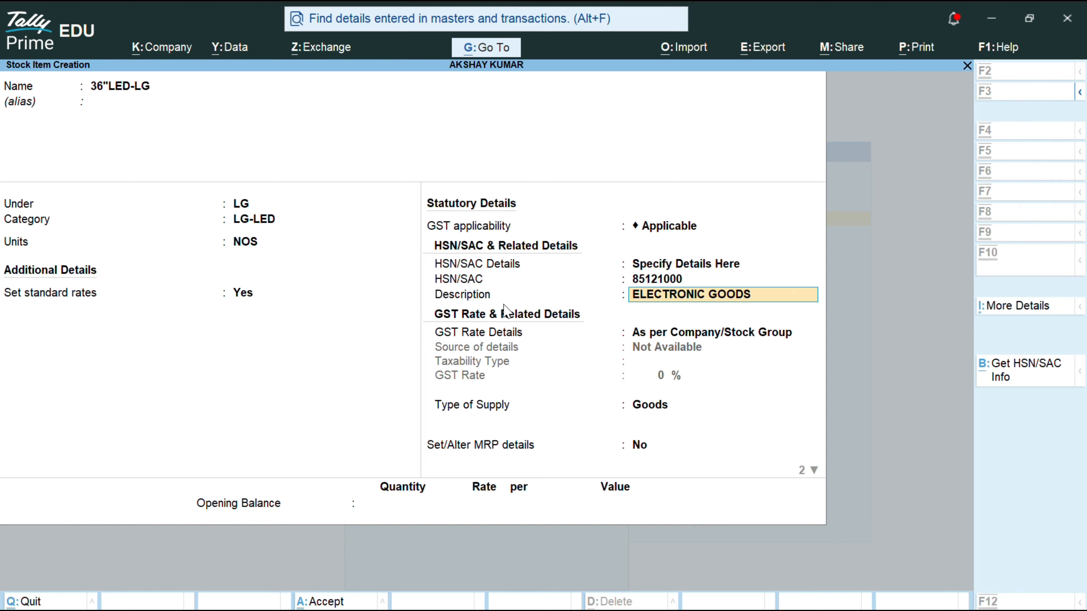
key("Return")
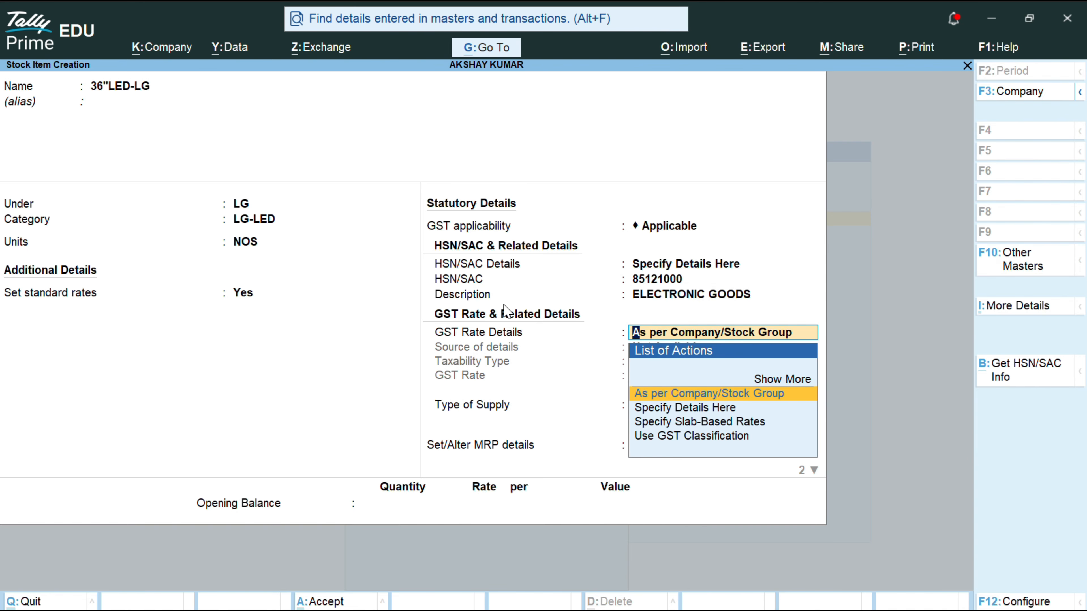
key("Return")
key("BackSpace")
key("Down")
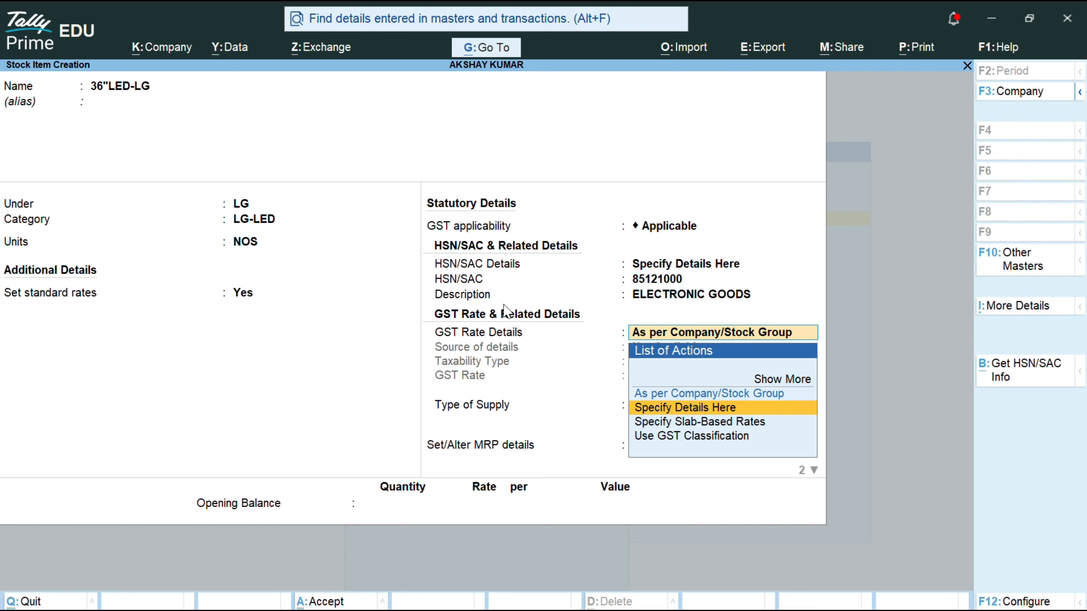
key("Return")
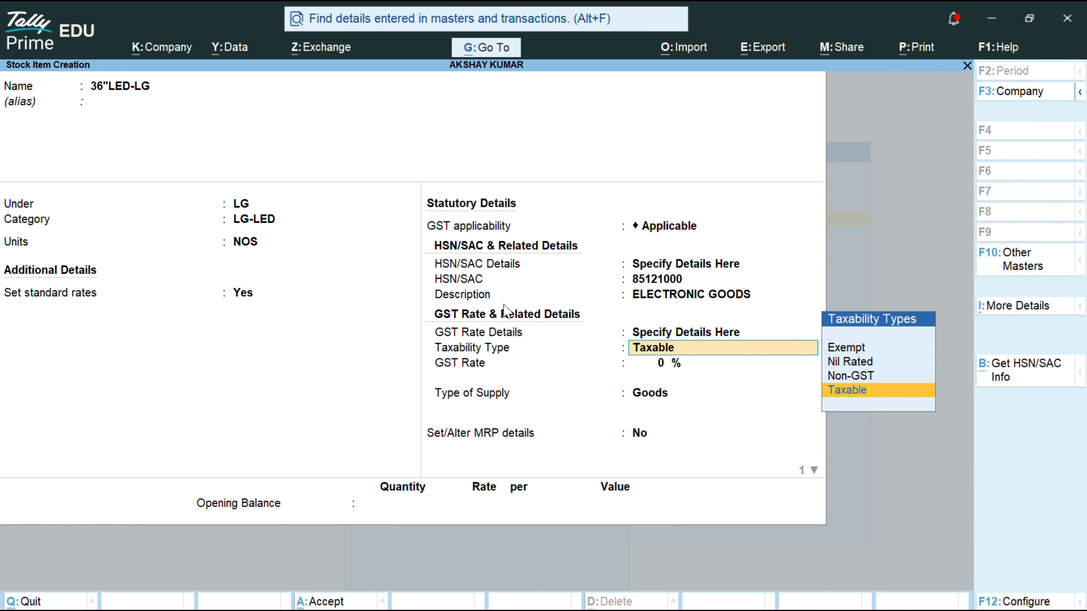
key("Return")
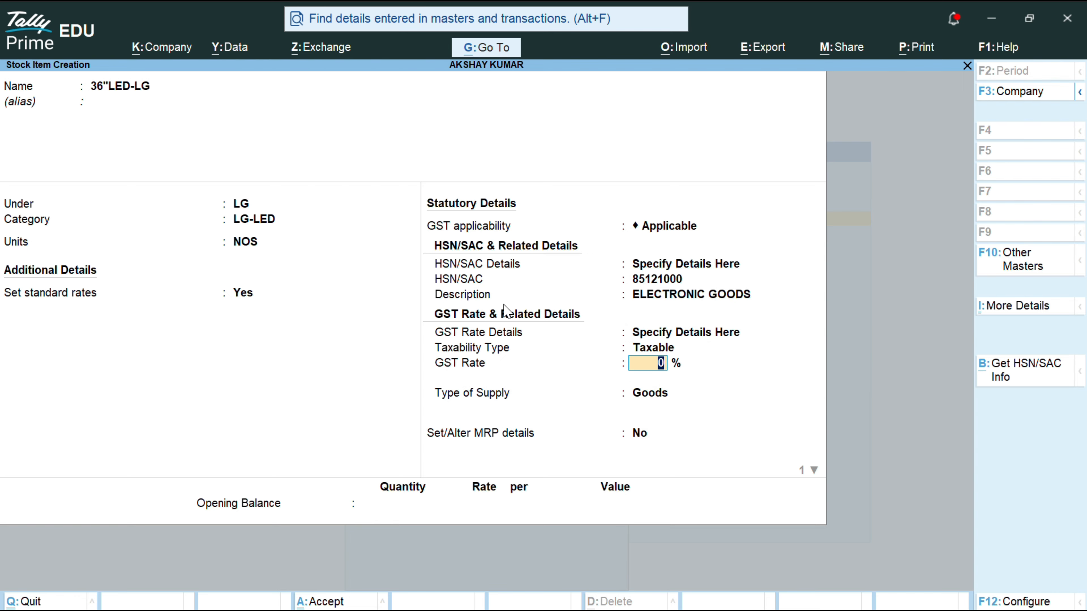
type("18")
key("Return")
key("Return")
key("Return")
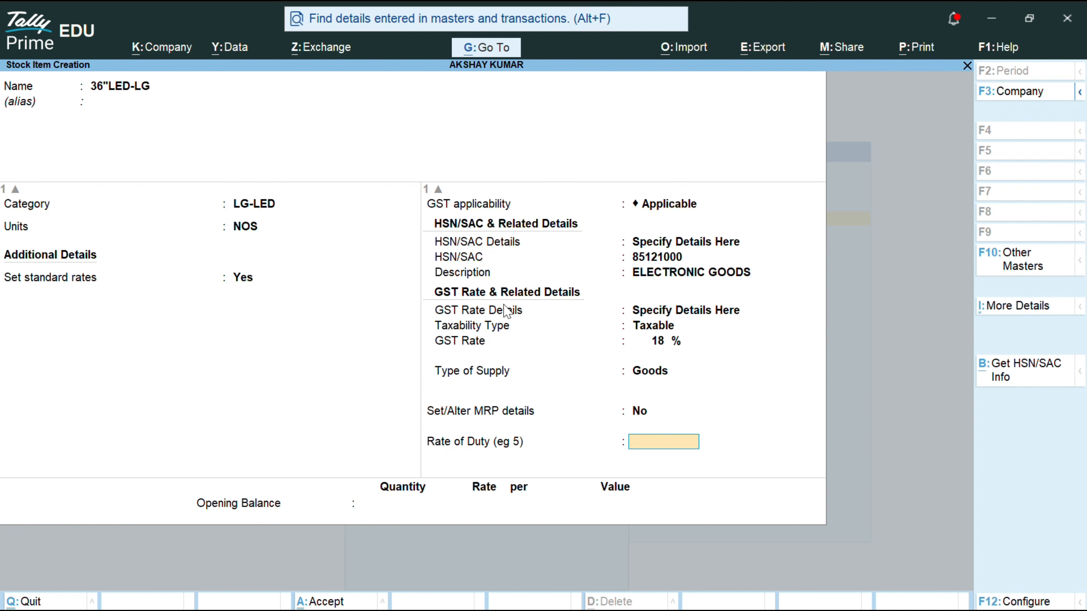
key("Return")
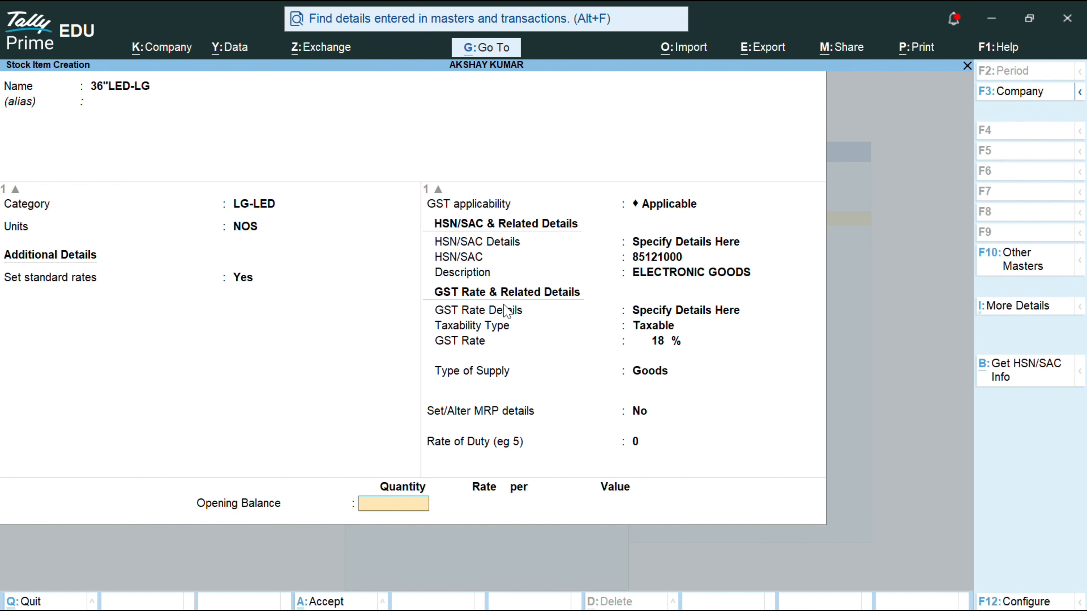
Step: Enter 34 NOS opening stock, allocating 11 NOS to SHOW ROOM at 3,665
type("34")
key("Return")
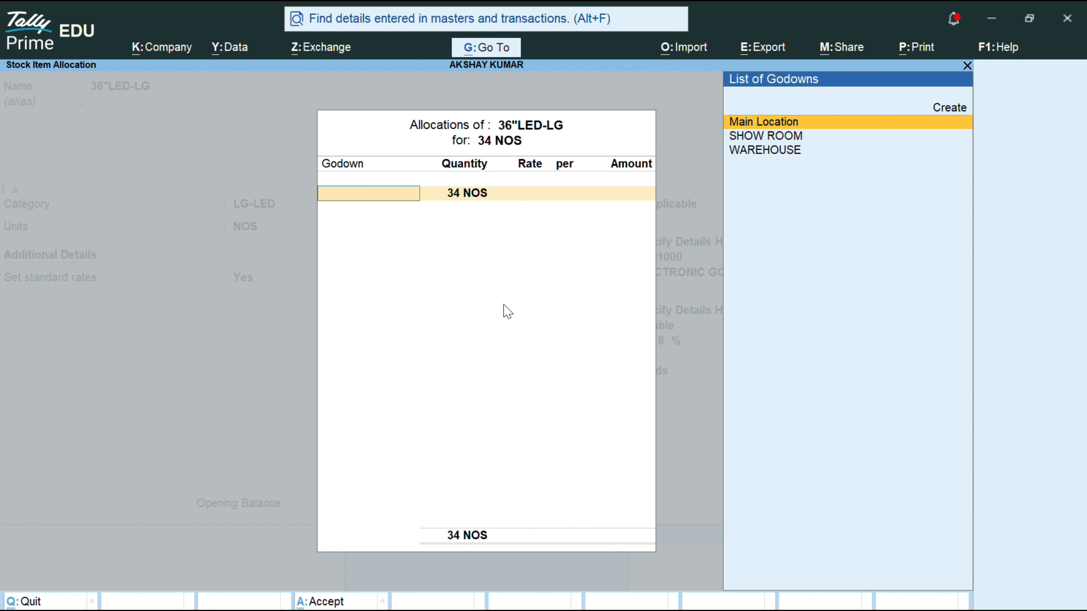
key("Down")
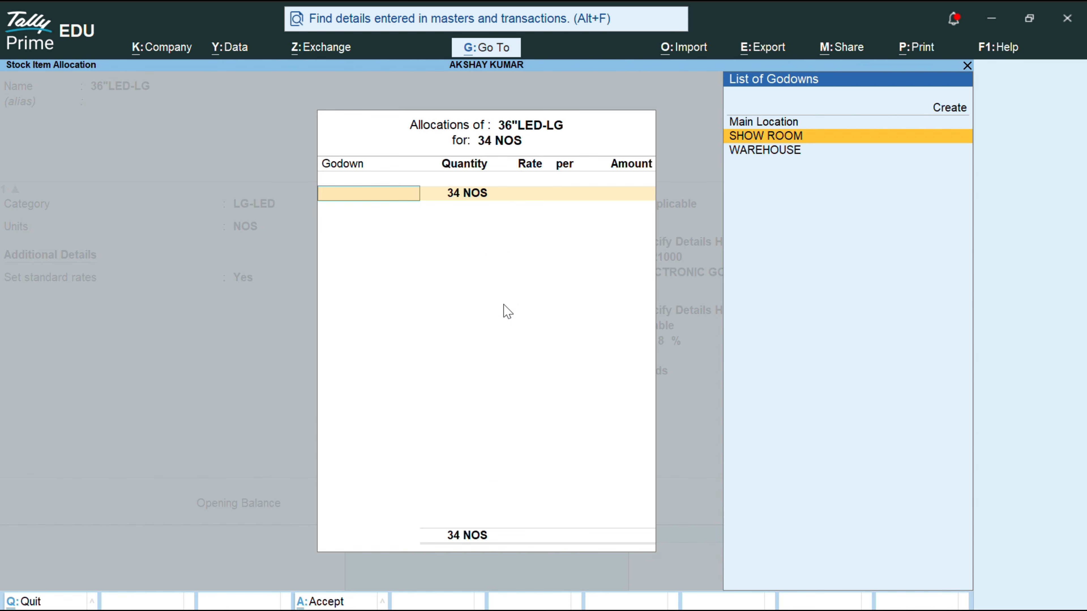
key("Return")
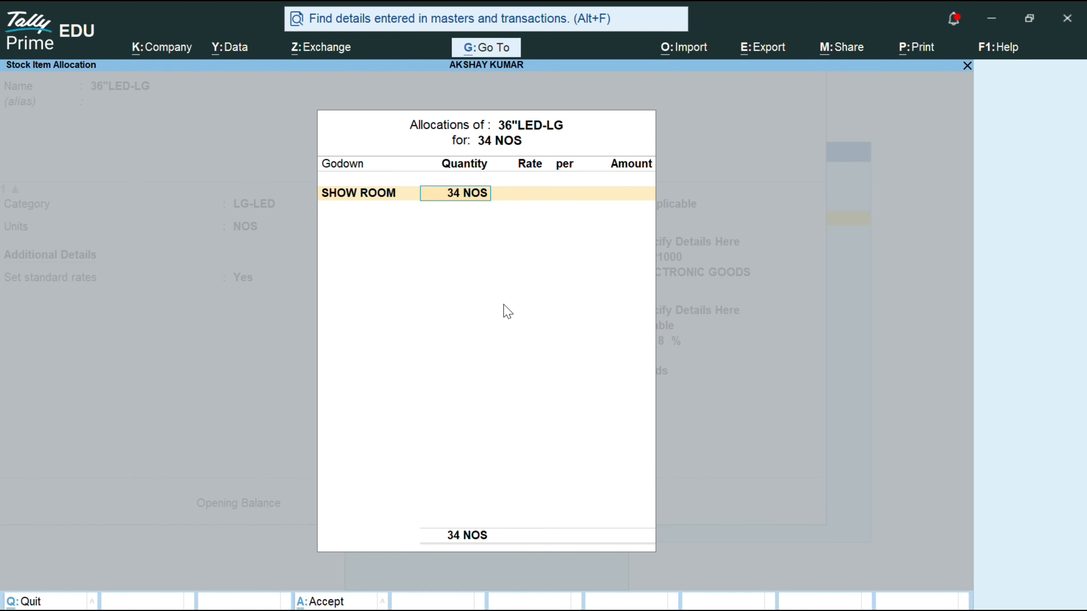
type("11")
key("Return")
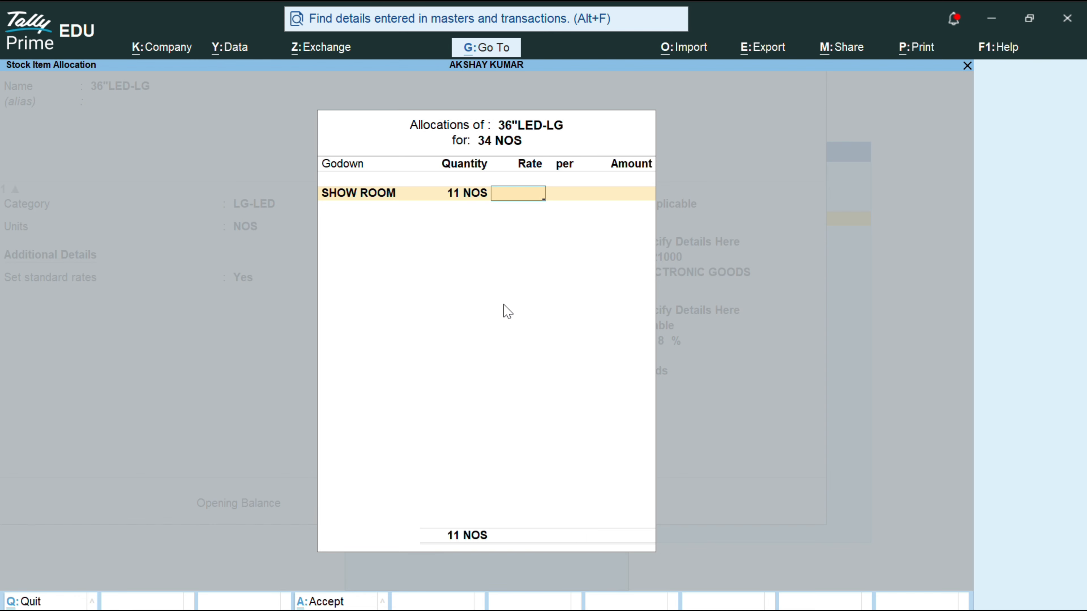
type("3665")
key("Return")
key("Return")
key("Return")
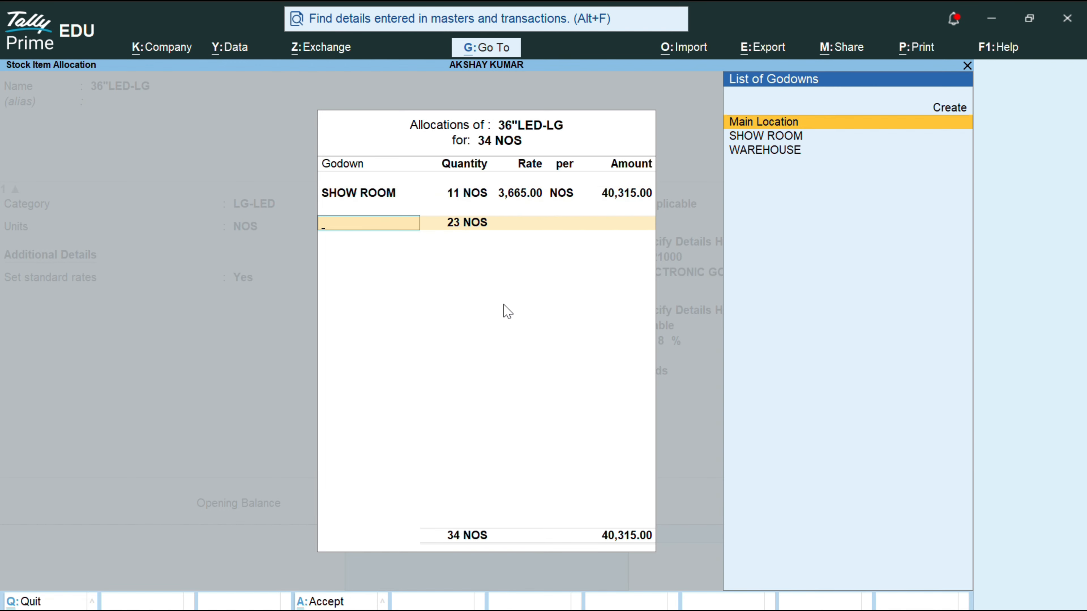
Step: Allocate the remaining 23 NOS to WAREHOUSE at 3,665
key("Down")
key("Down")
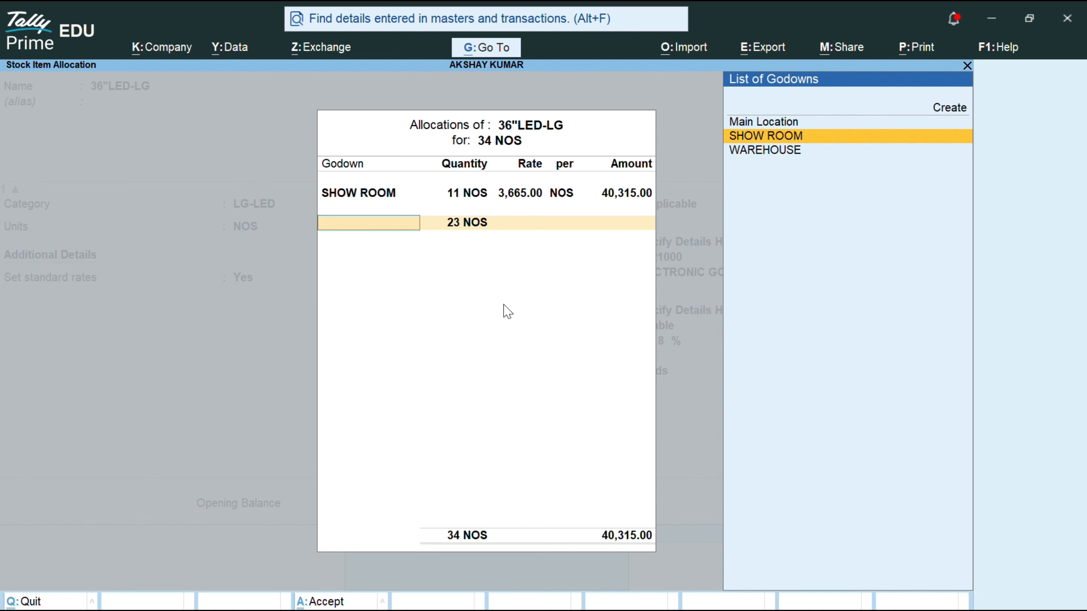
key("Return")
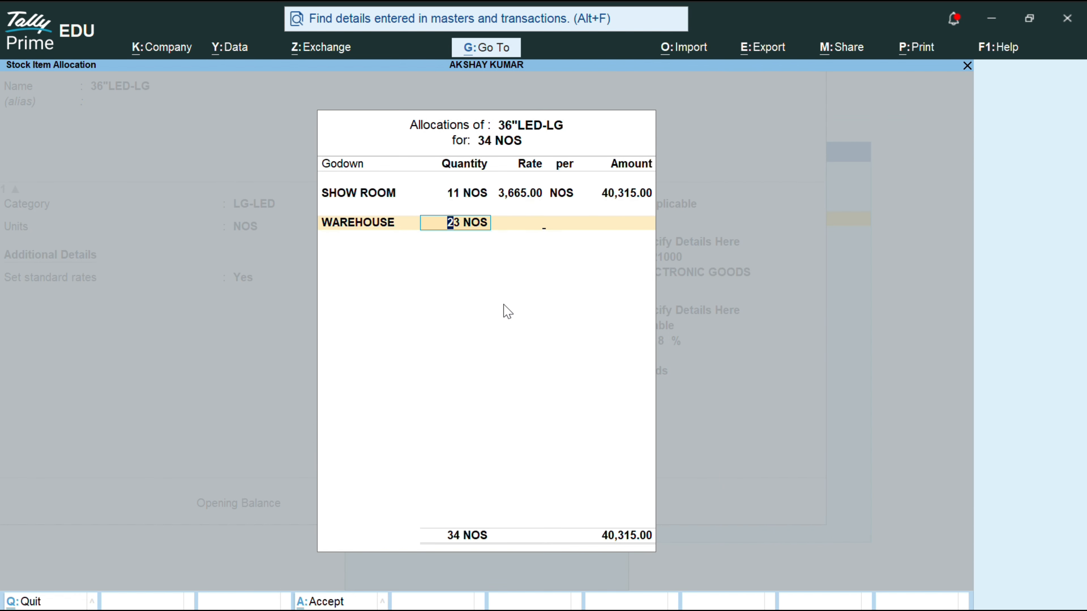
key("Return")
type("3665")
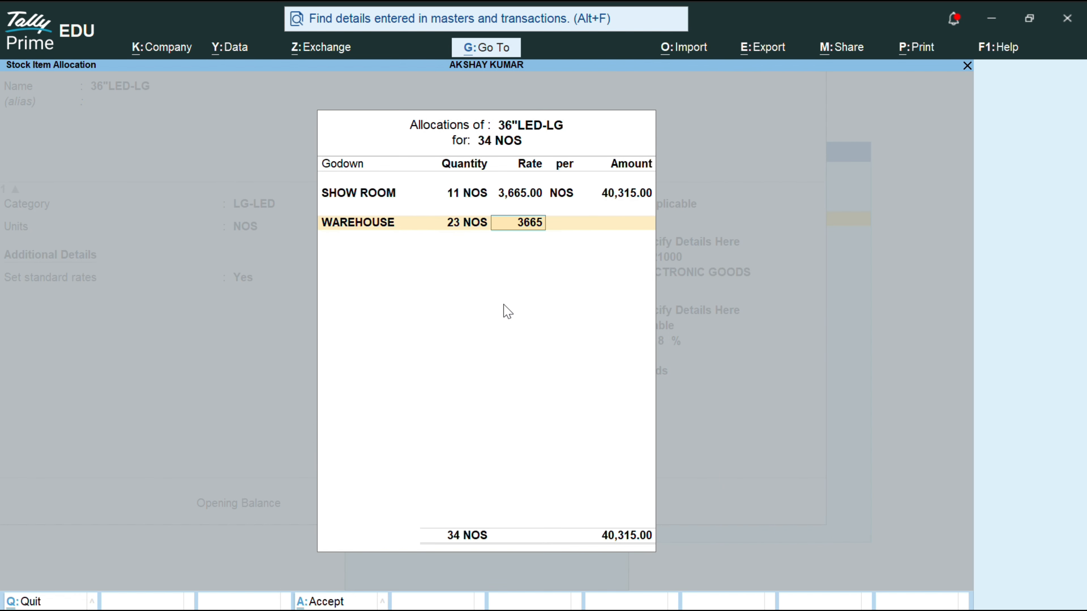
key("Return")
key("Return")
key("Return")
key("Return")
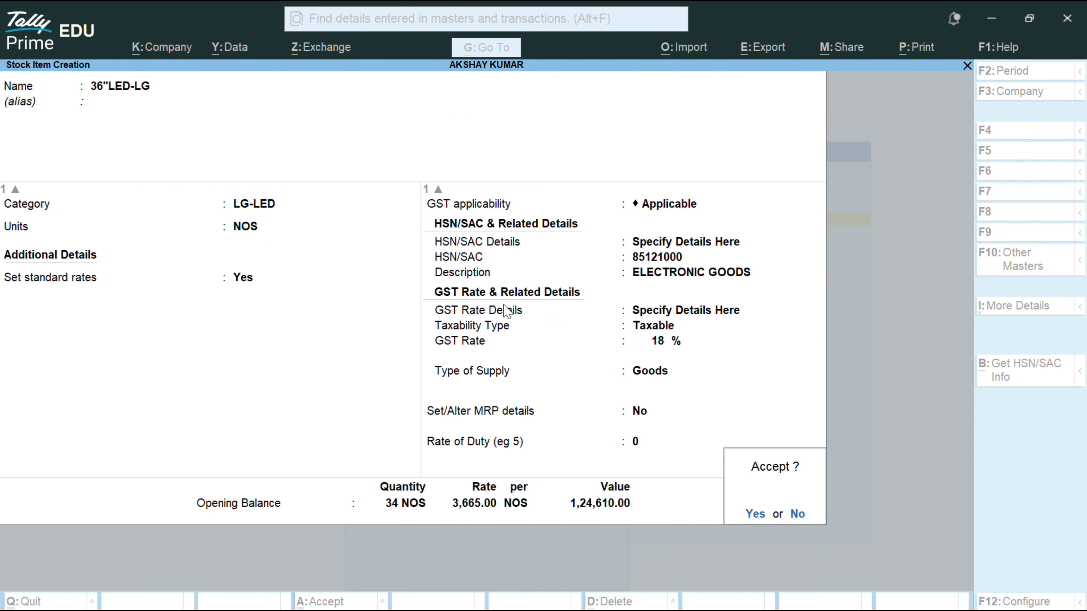
Step: Save 36"LED-LG and name a new stock item 21"LCD-LG with no alias
key("Return")
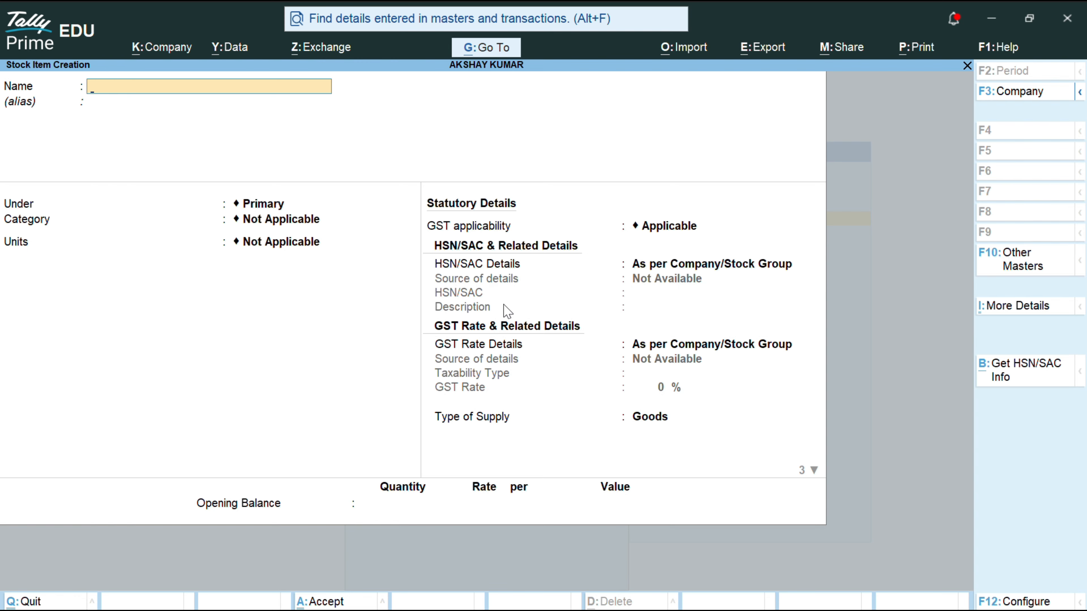
type("21\"LCD-LG")
key("Return")
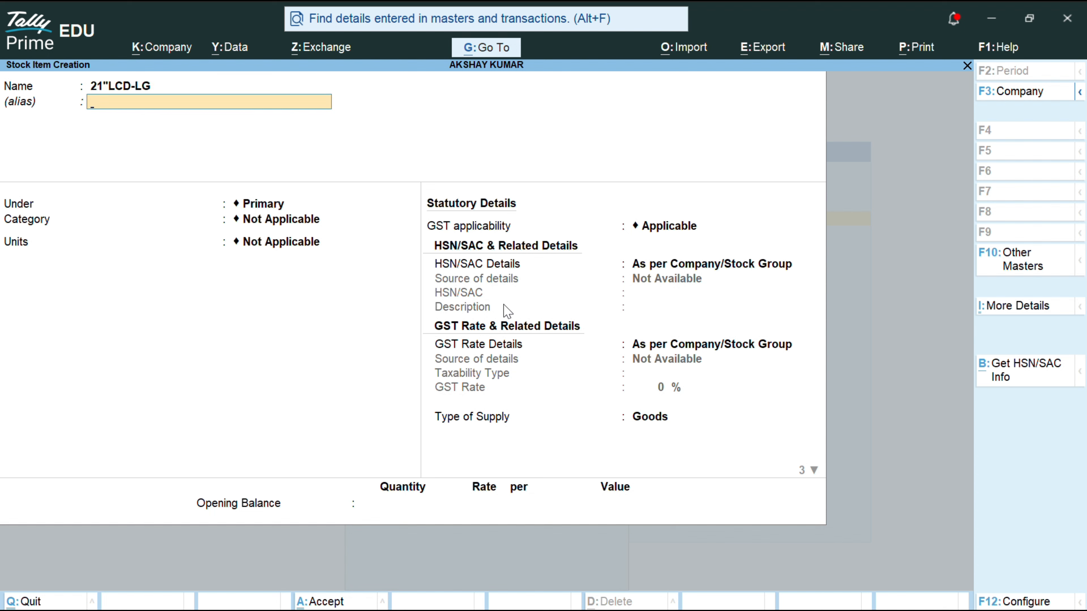
key("Return")
Step: Put 21"LCD-LG under group LG, category GL-LCD, with unit NOS
key("Down")
key("Return")
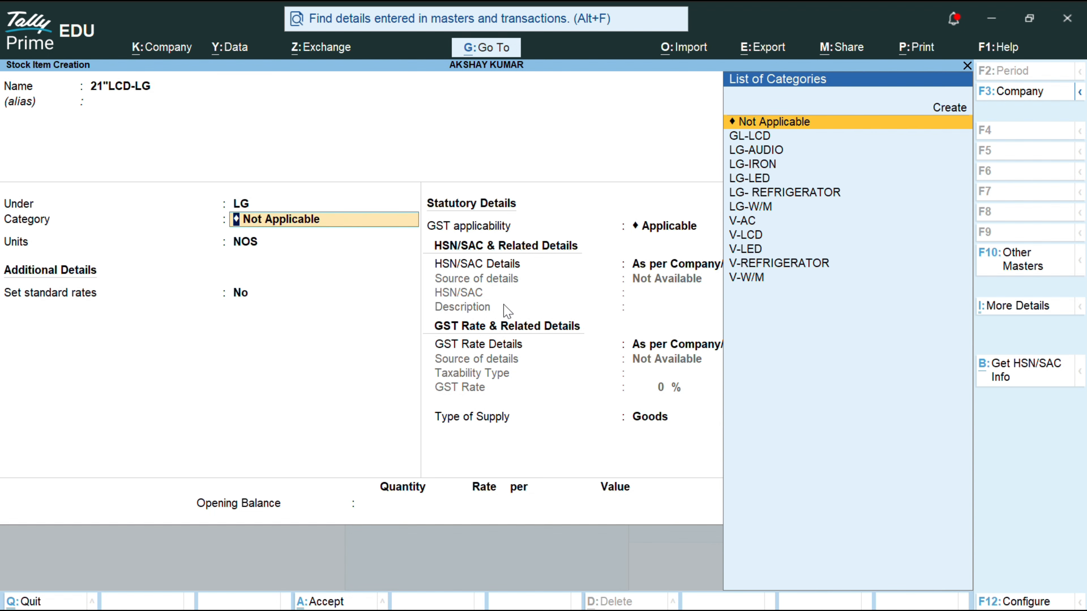
key("Down")
key("Down")
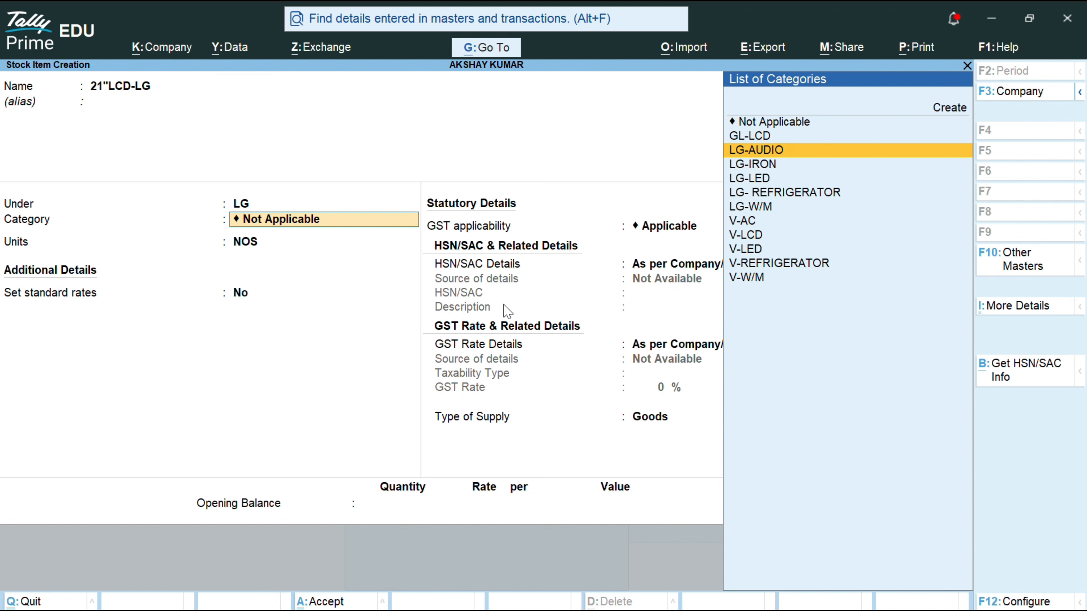
key("Down")
key("Down")
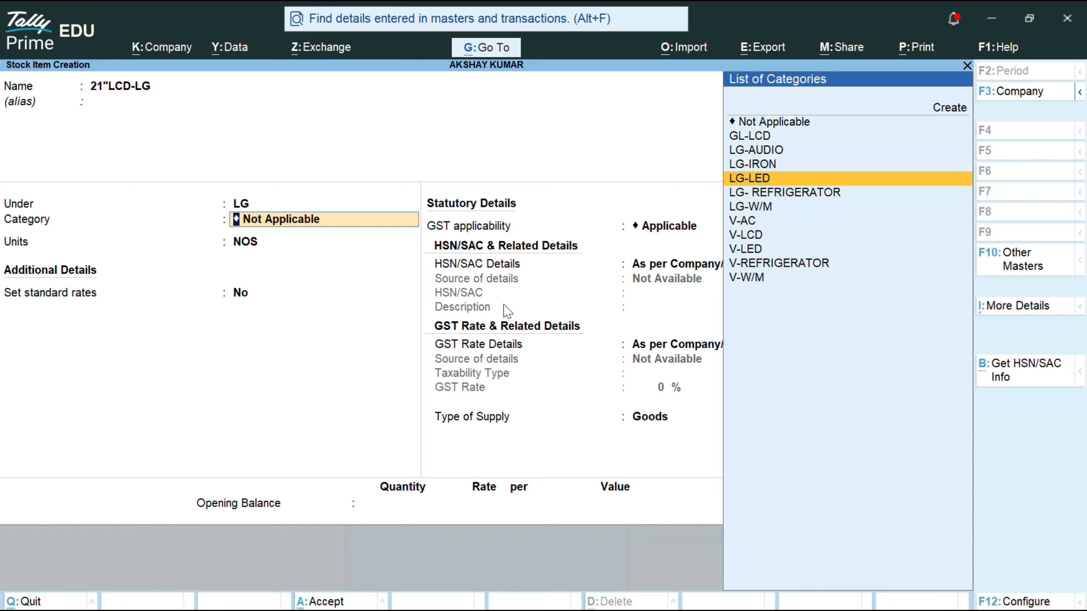
key("Down")
key("Down")
key("Down")
key("Up")
key("Up")
key("Up")
key("Up")
key("Up")
key("Up")
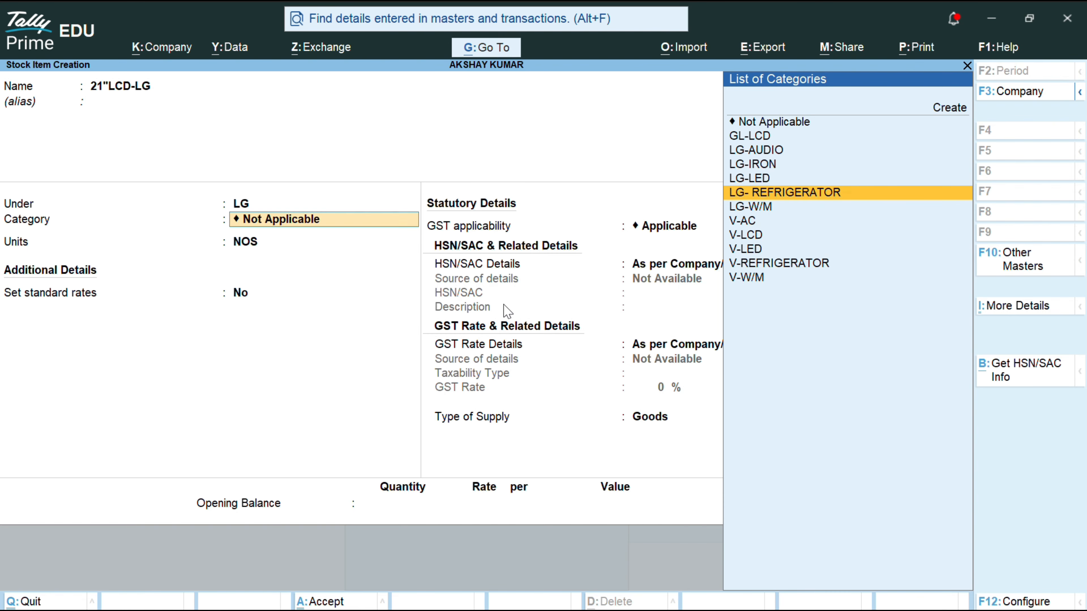
key("Return")
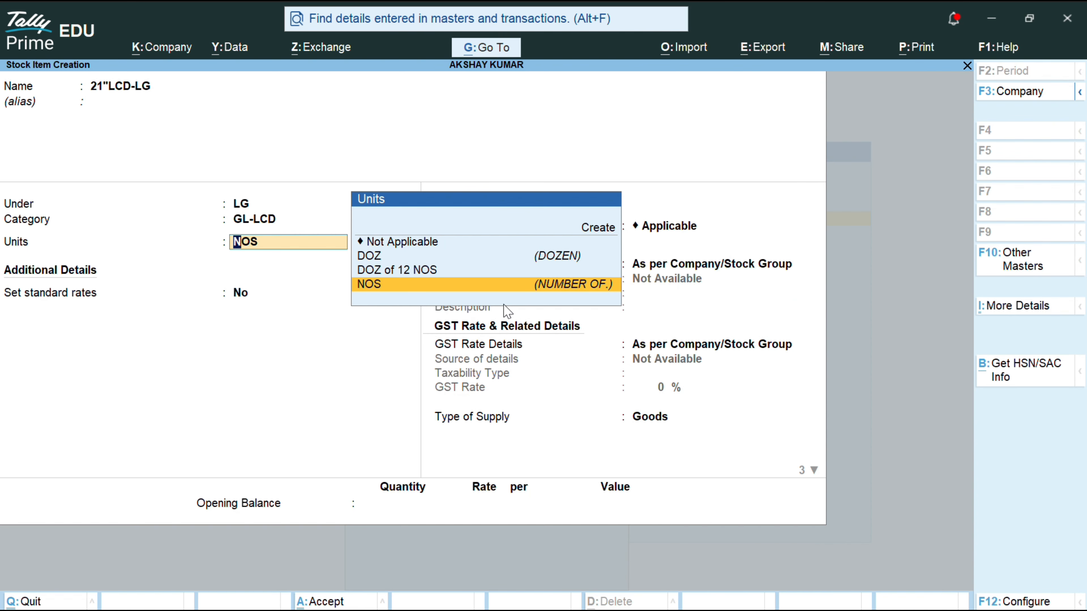
key("Return")
Step: Turn on standard rates: cost 4,200 and selling 5,000 per NOS from 1-Apr-26
type("Y")
key("Return")
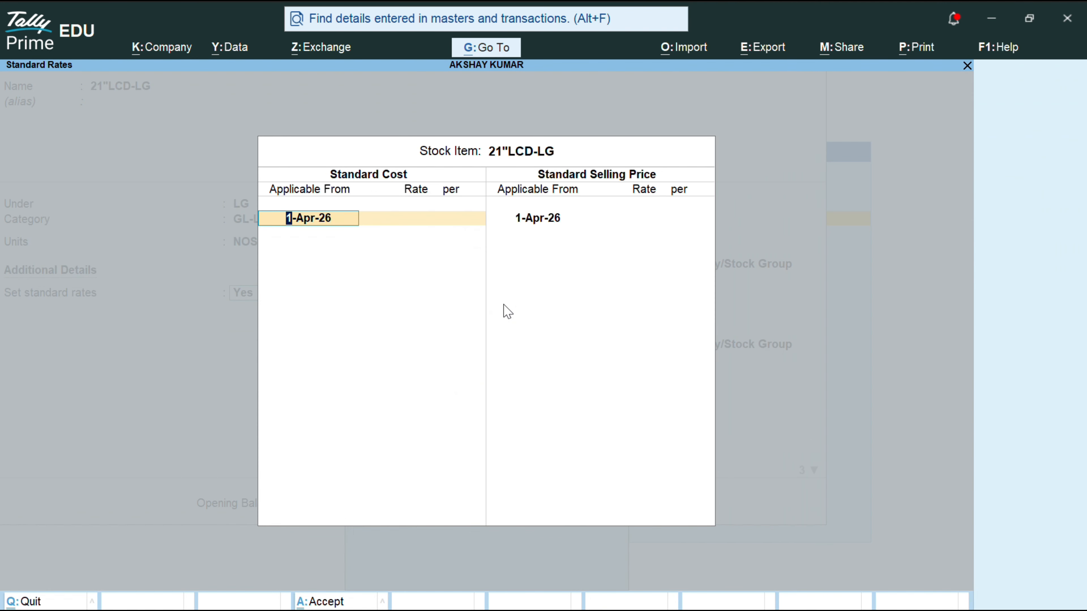
key("Return")
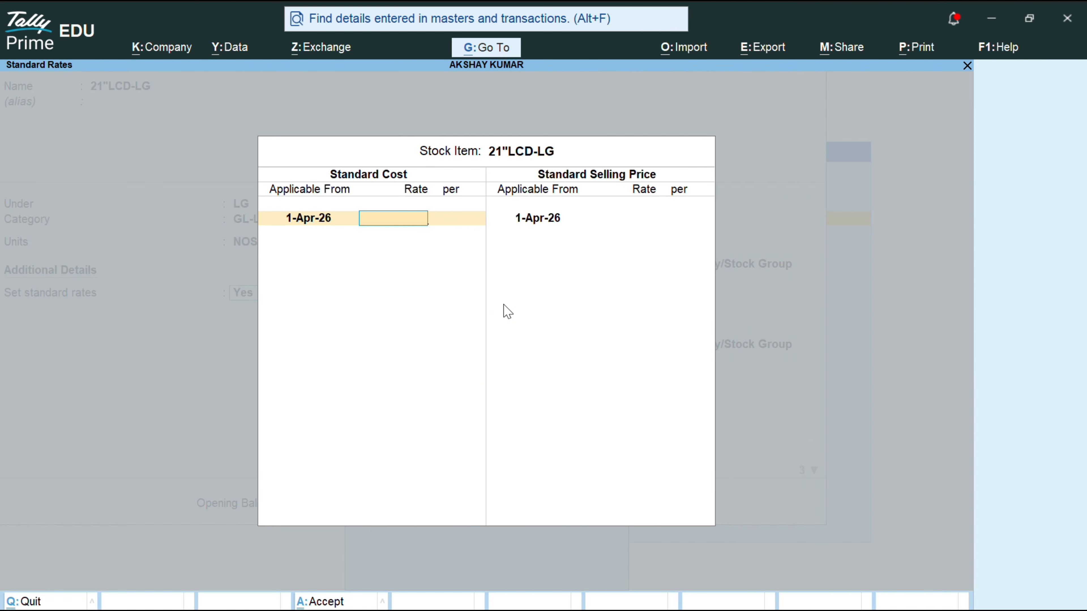
type("429")
key("BackSpace")
type("00")
key("Return")
key("Return")
key("Return")
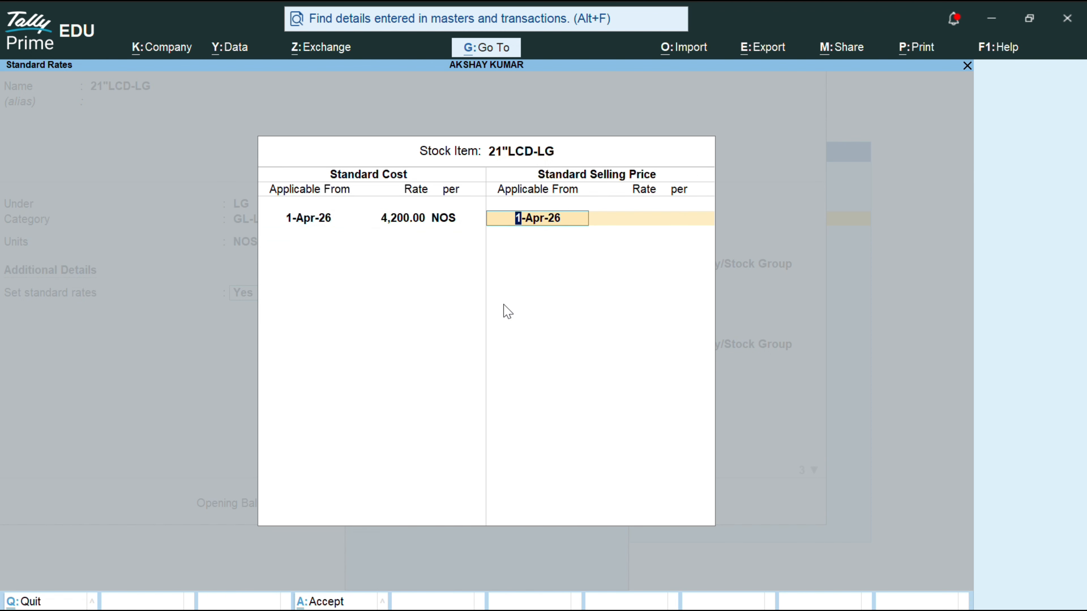
key("Return")
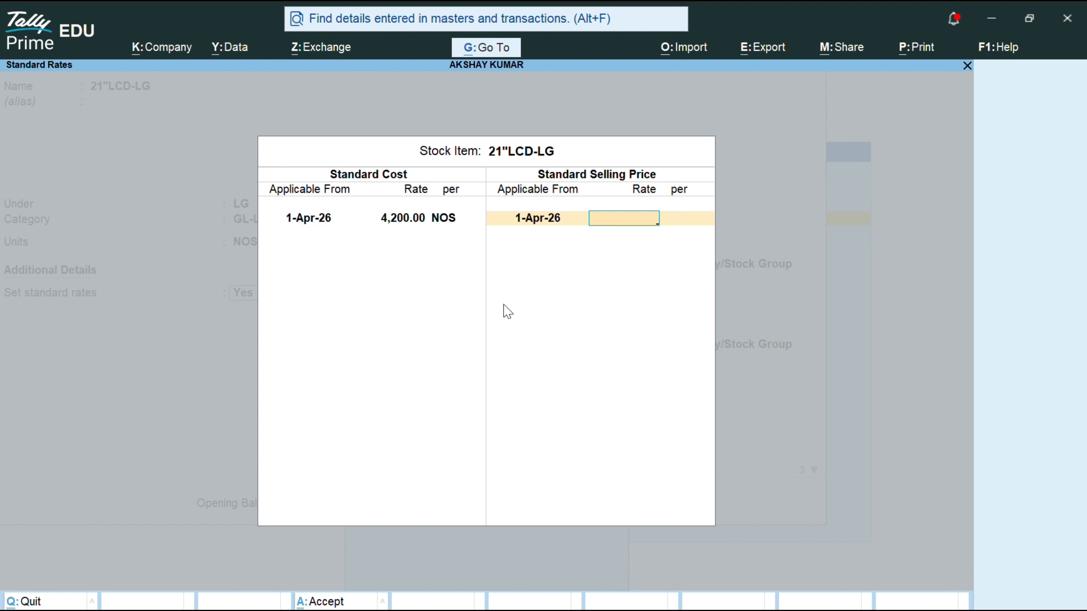
type("50000")
key("Return")
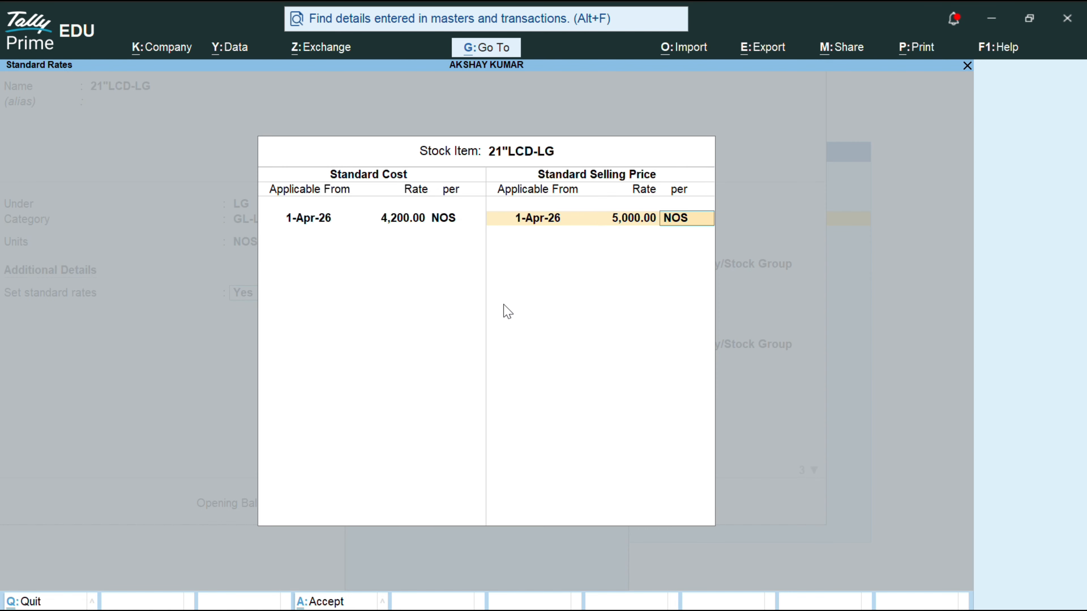
key("Return")
key("Return")
key("Return")
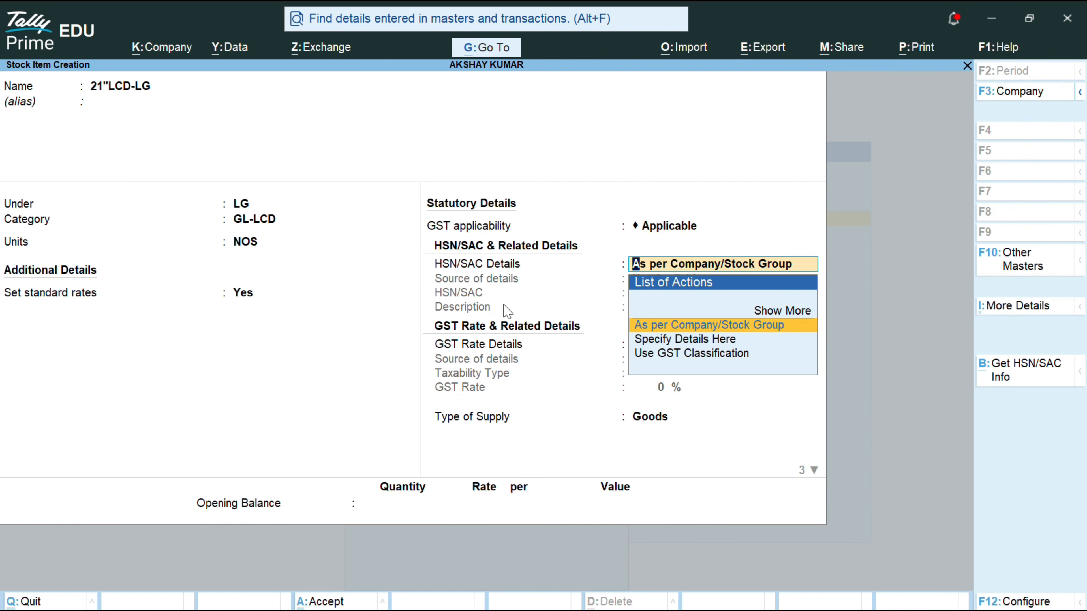
Step: Specify HSN/SAC code 85030010 with the description ELECTRONIC GOODS
key("Down")
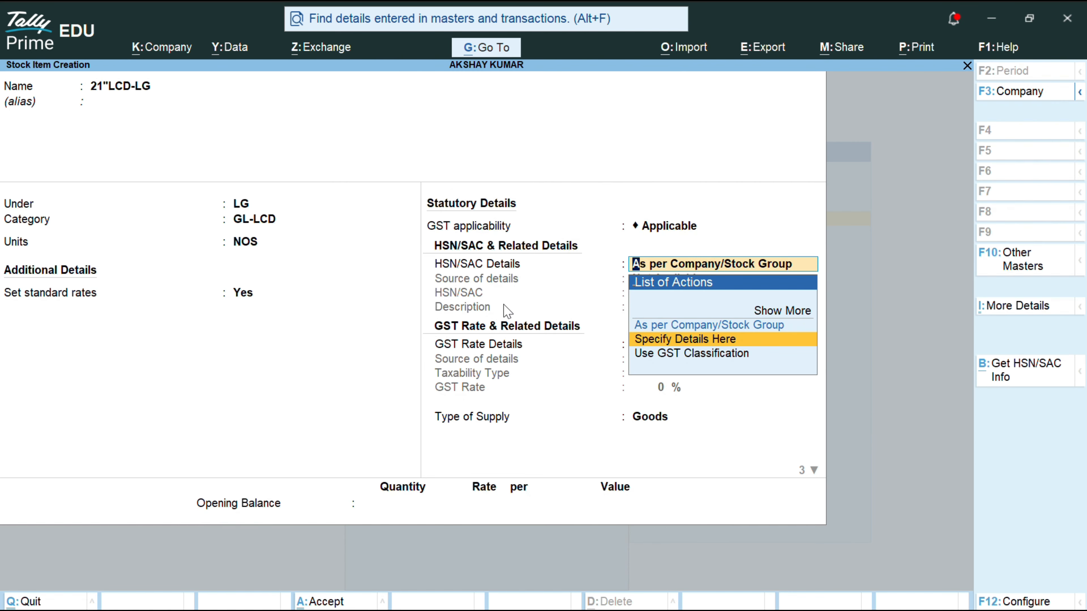
key("Return")
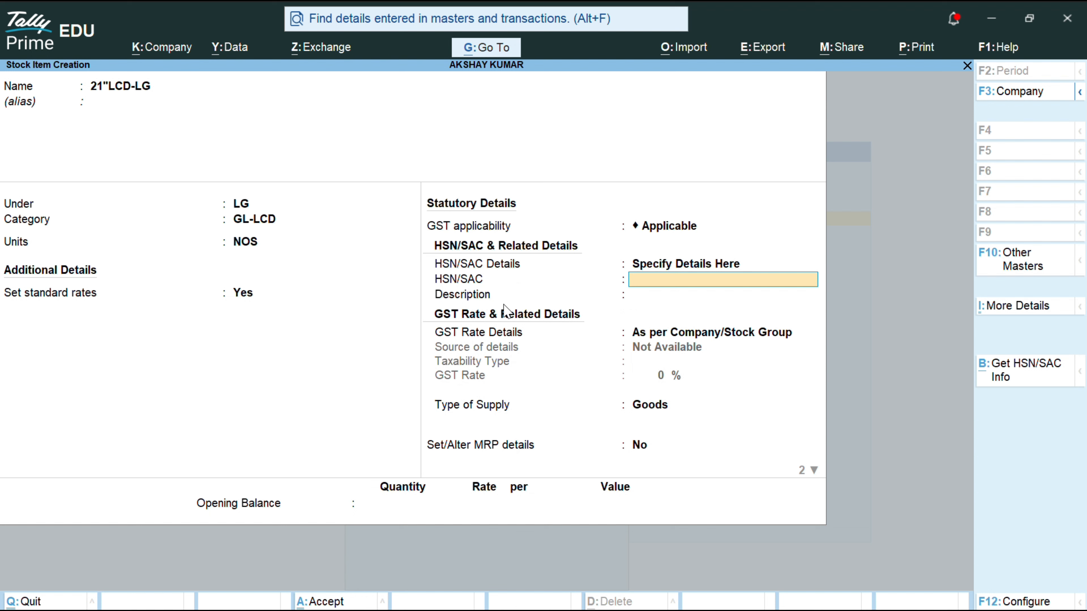
type("85030010")
key("Return")
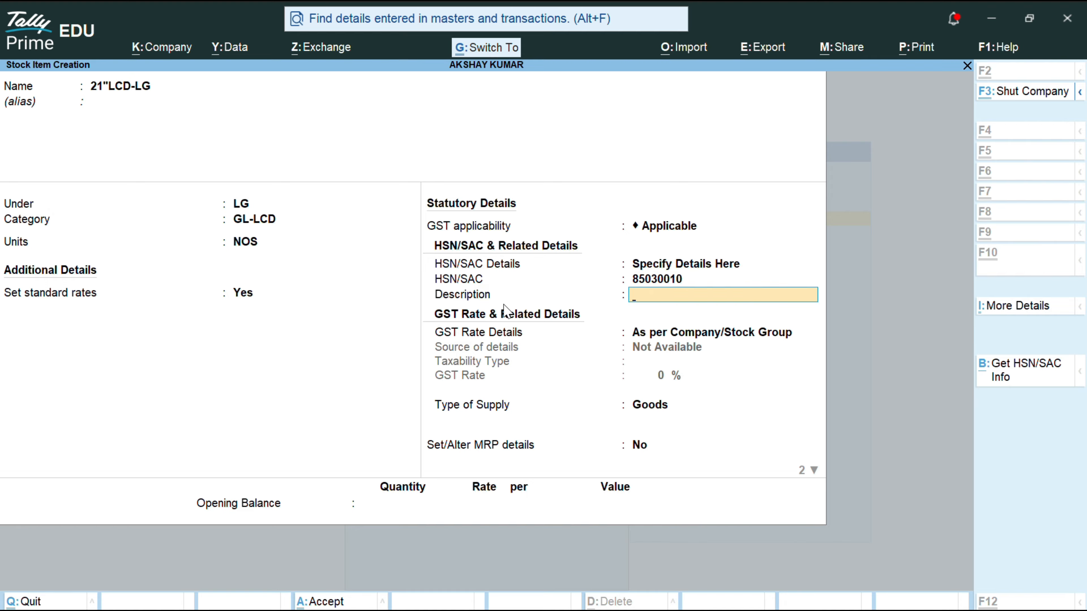
type("ELECTRONIC GOODS")
key("Return")
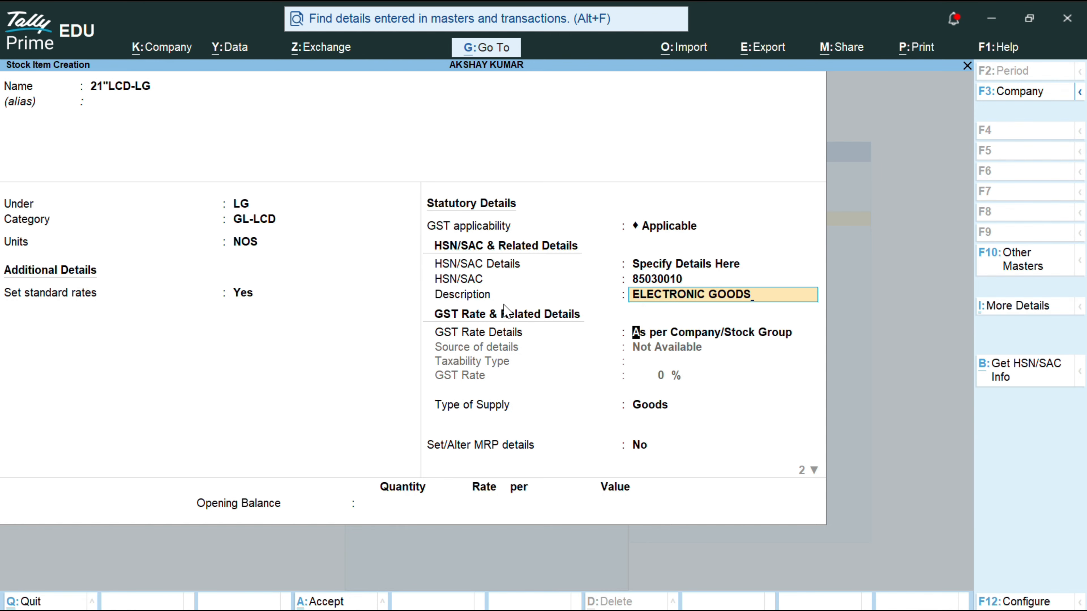
Step: Specify the item's GST rate details as Taxable at 28%
key("Down")
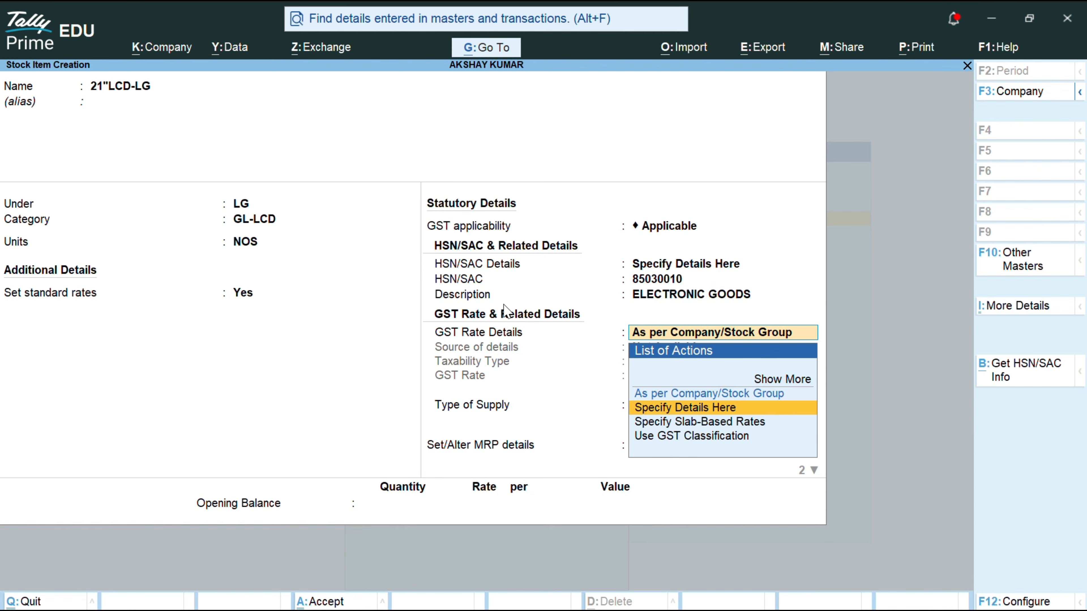
key("Return")
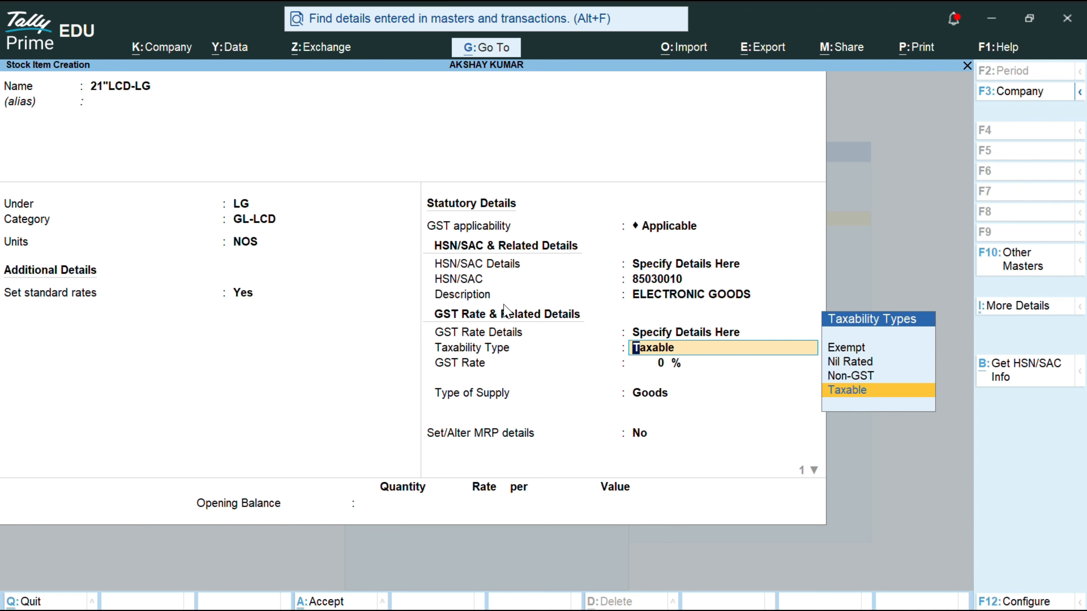
key("Return")
type("1")
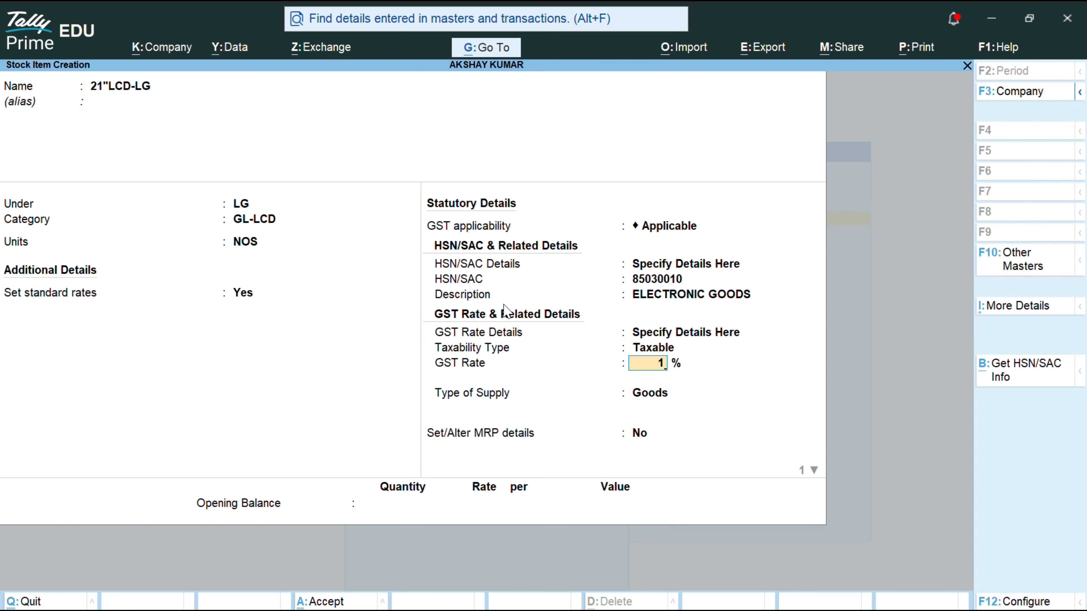
key("BackSpace")
type("28")
key("Return")
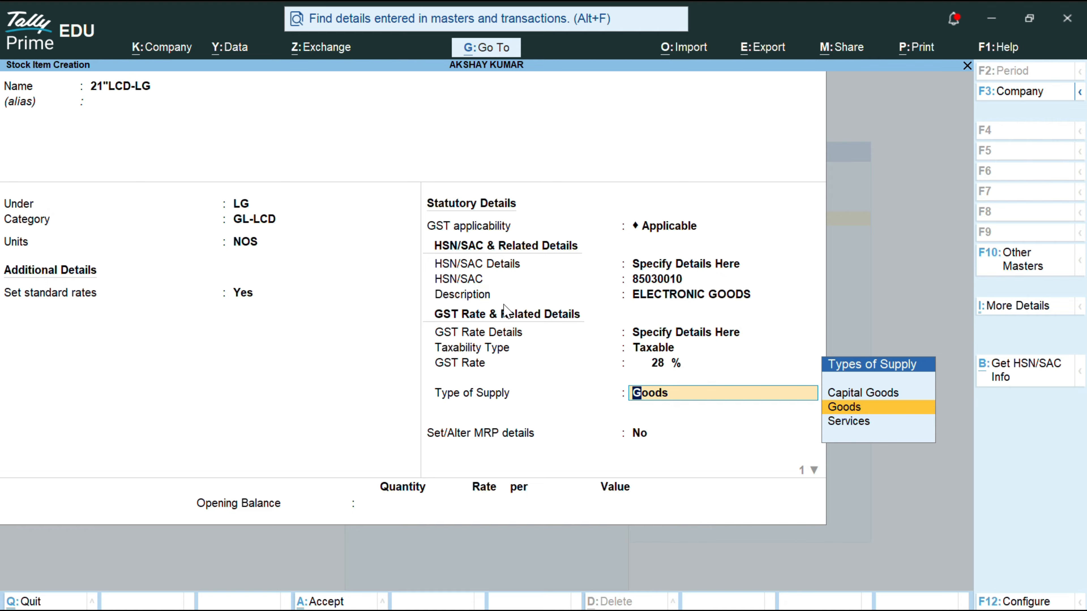
Step: Change the 21"LCD-LG GST rate to 18% and enter an opening stock of 40 NOS
key("BackSpace")
type("18")
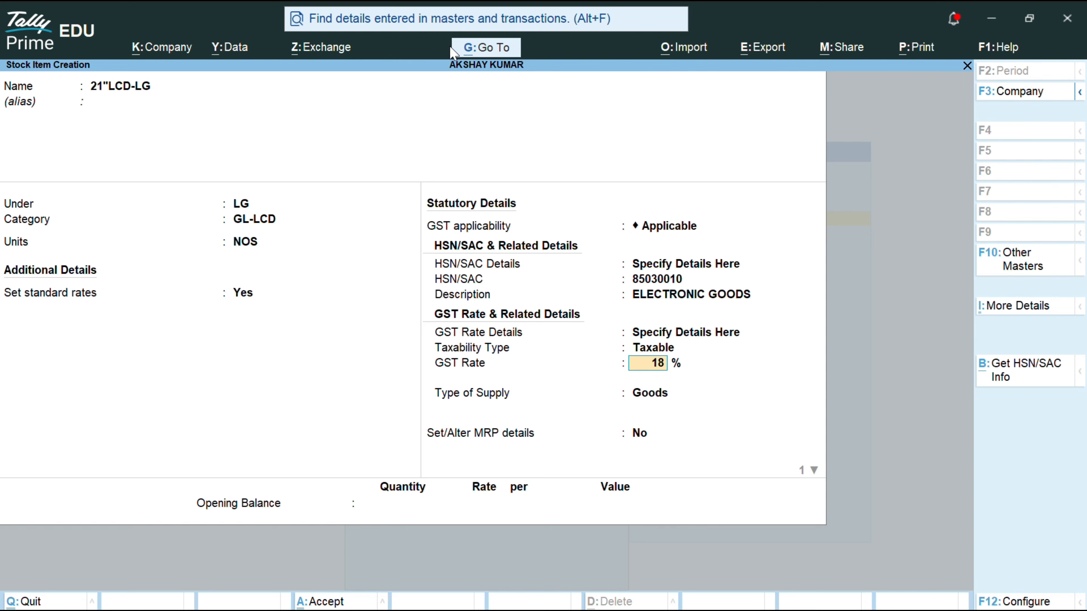
key("Return")
key("Return")
key("Return")
key("Return")
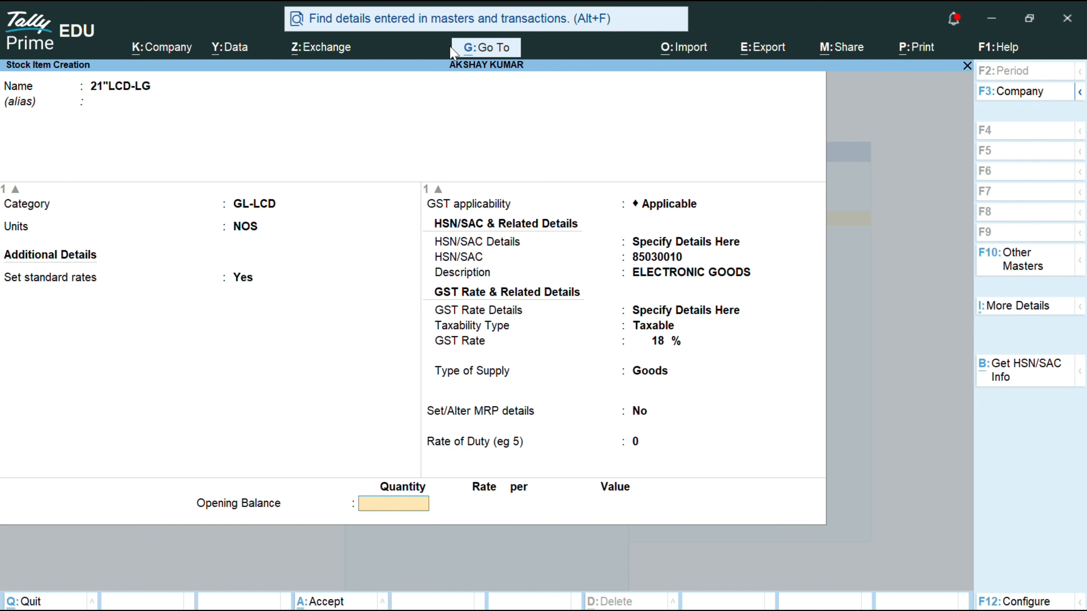
type("2")
key("BackSpace")
type("40")
Step: Allocate 20 NOS of the opening stock to SHOW ROOM at 4,200
key("Return")
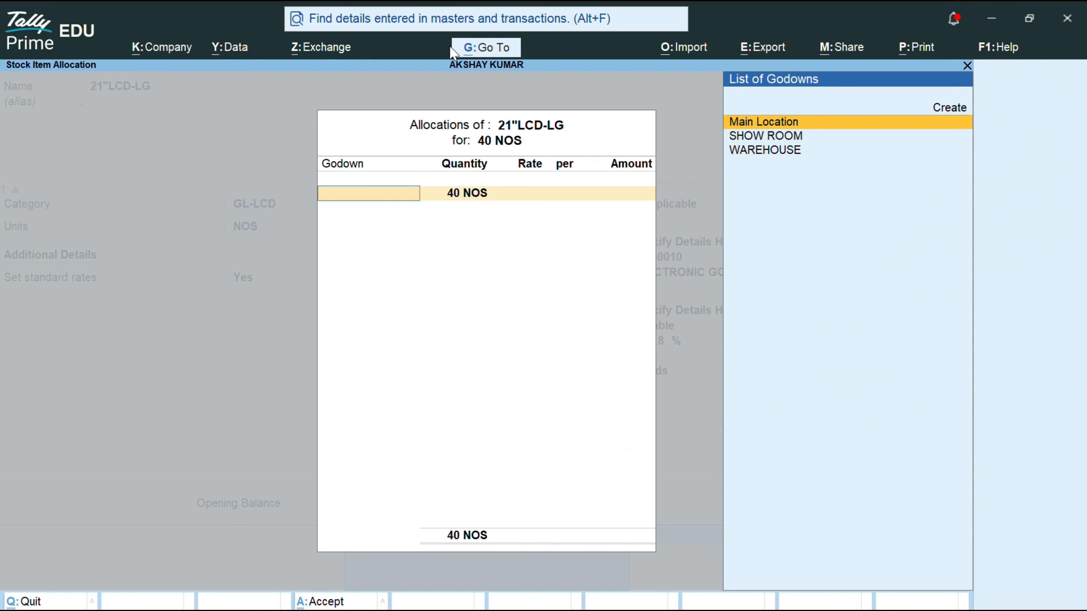
key("Down")
key("Return")
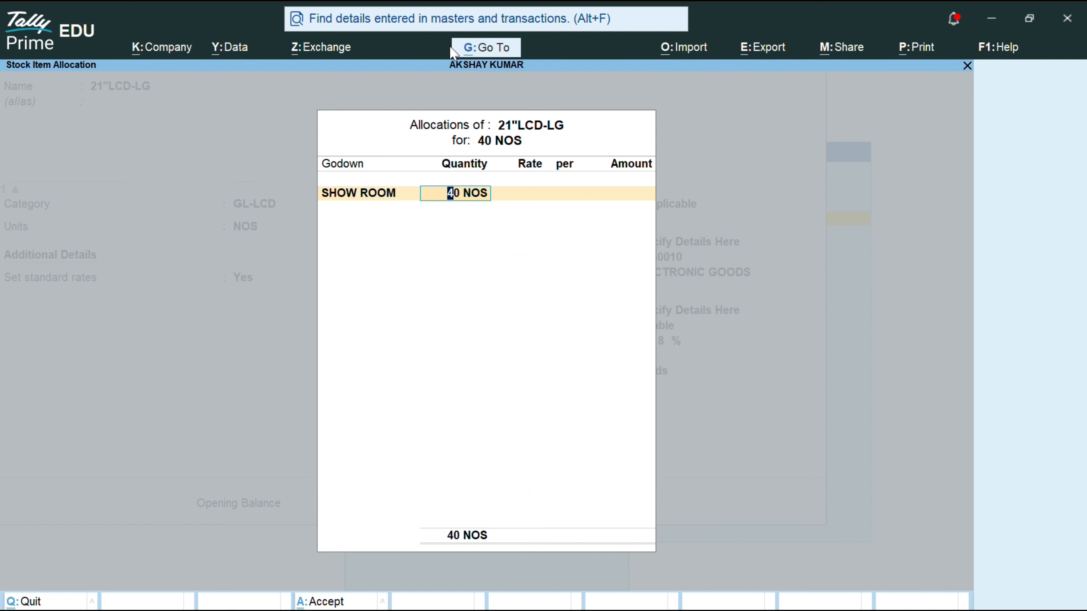
type("20")
key("Return")
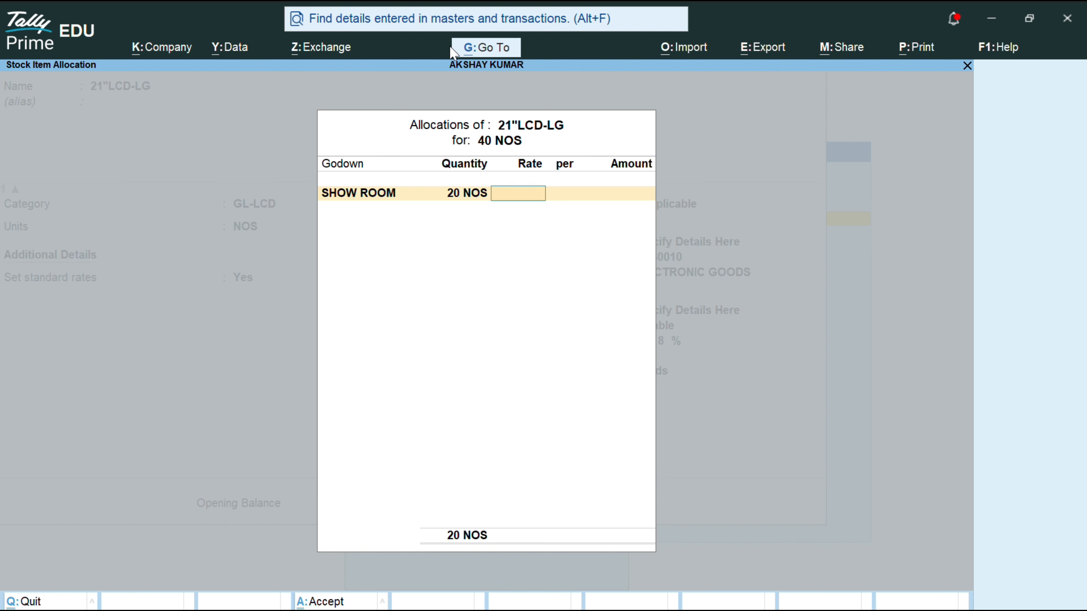
type("4200")
key("Return")
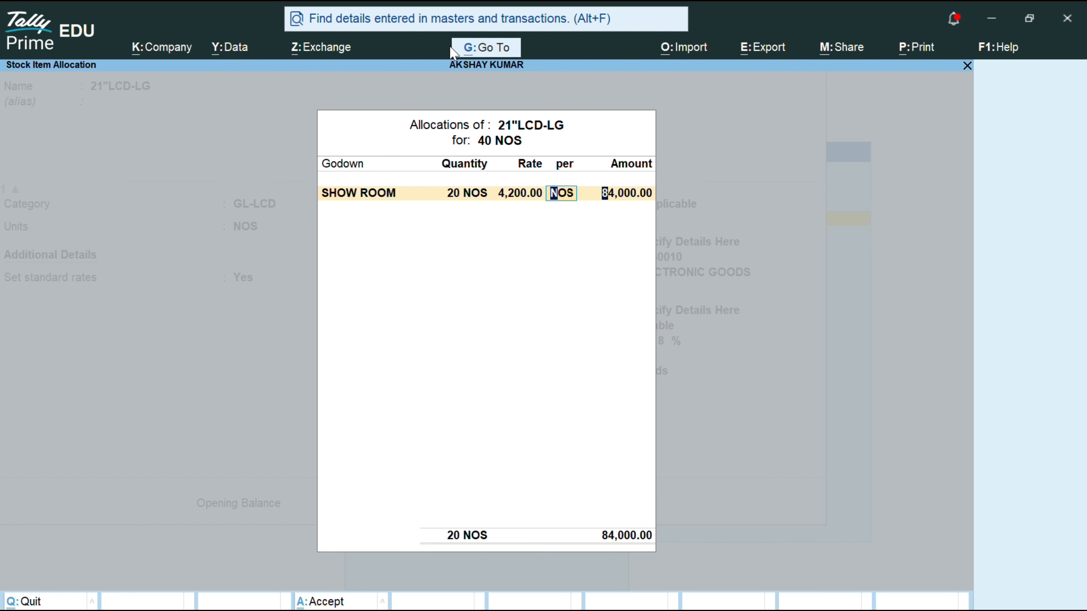
Step: Allocate the remaining 20 NOS to WAREHOUSE at 4,200 and finish the allocation
key("Return")
key("Return")
key("Down")
key("Down")
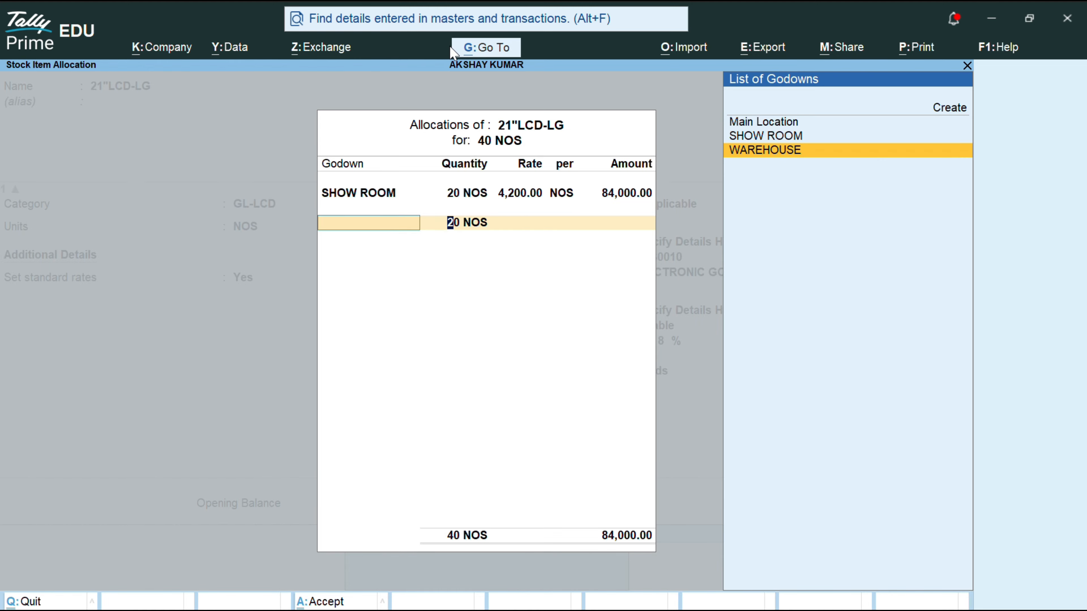
key("Return")
key("Return")
type("4,20")
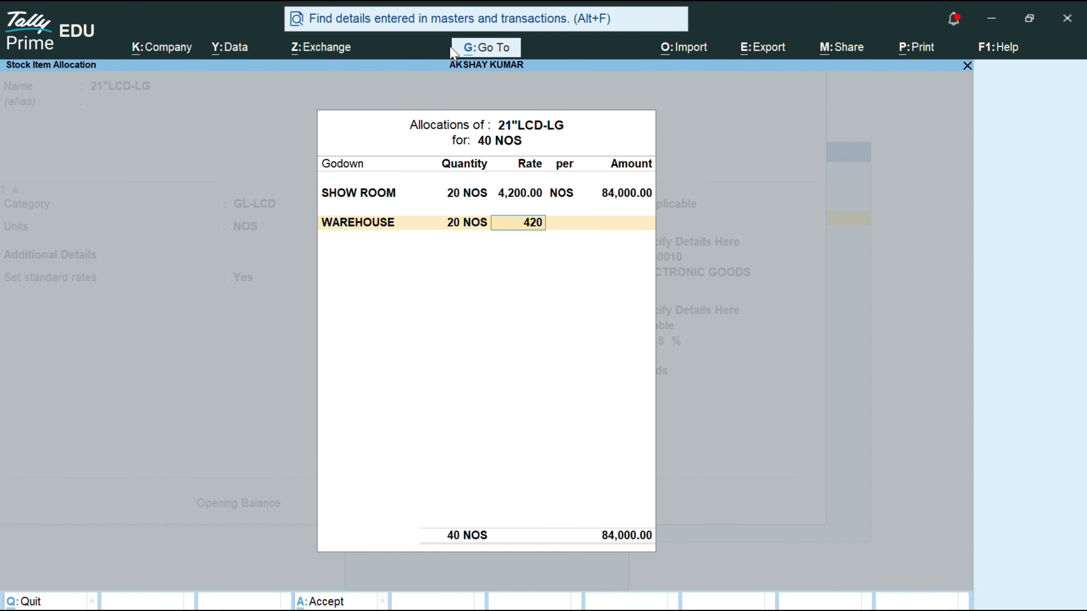
type("0")
key("Return")
key("Return")
key("Return")
key("Return")
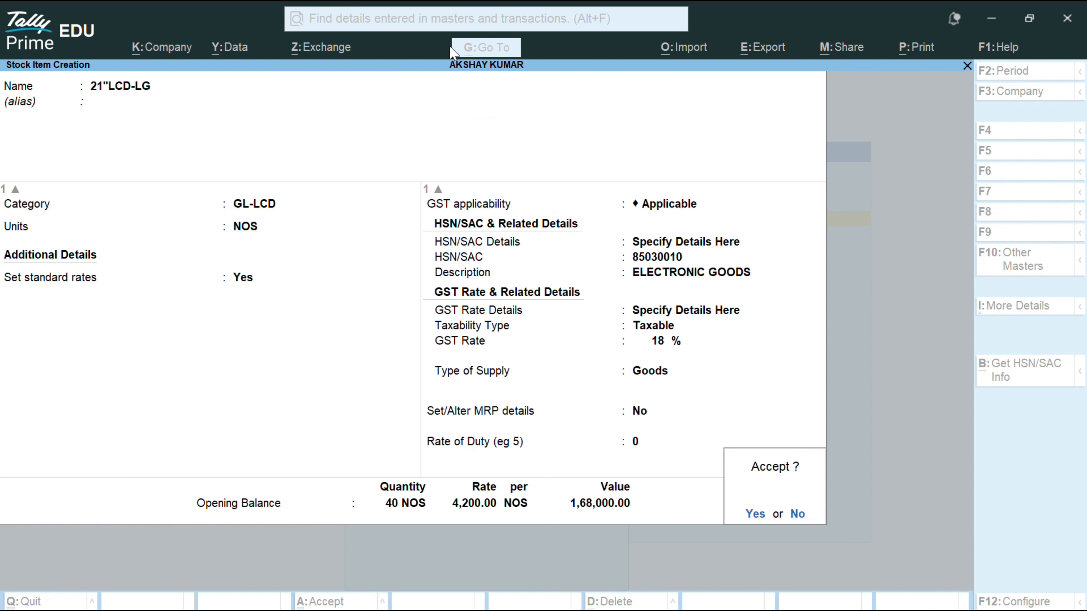
key("Return")
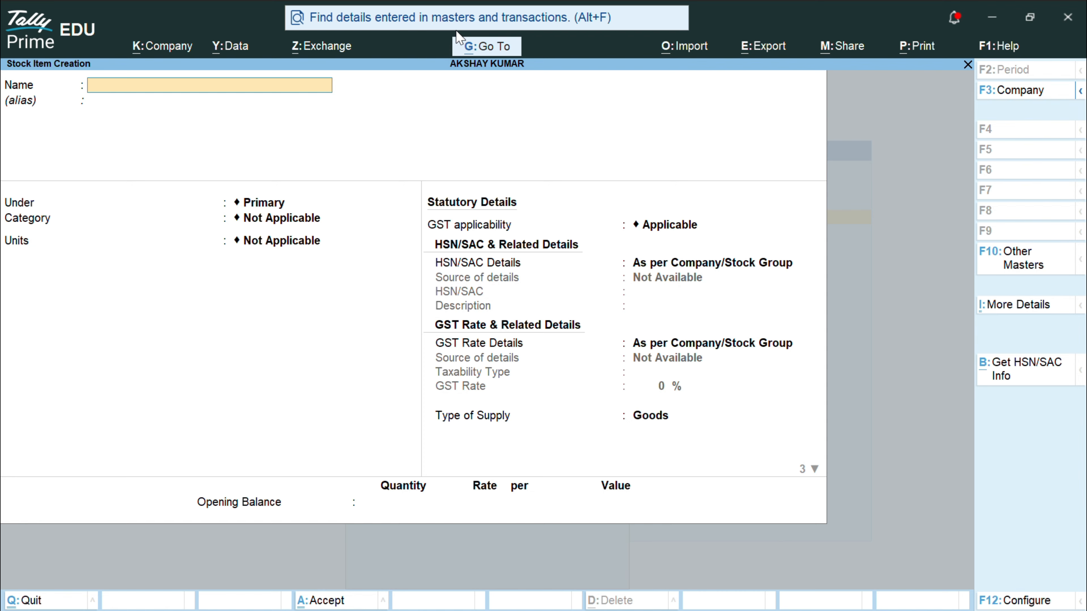
Step: Name the new stock item 14"LCD-V
type("14\"LCD-V")
key("Return")
Step: Place it under VIDEOCON, category V-LCD, units NOS, and turn on standard rates
key("Return")
key("Down")
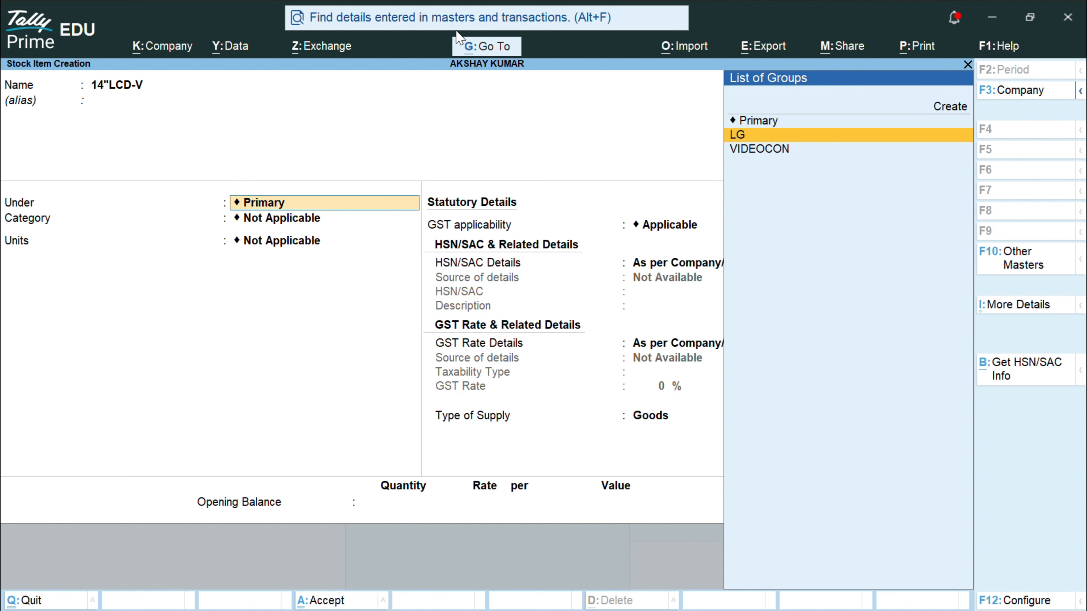
key("Down")
key("Return")
key("Down")
key("Down")
key("Down")
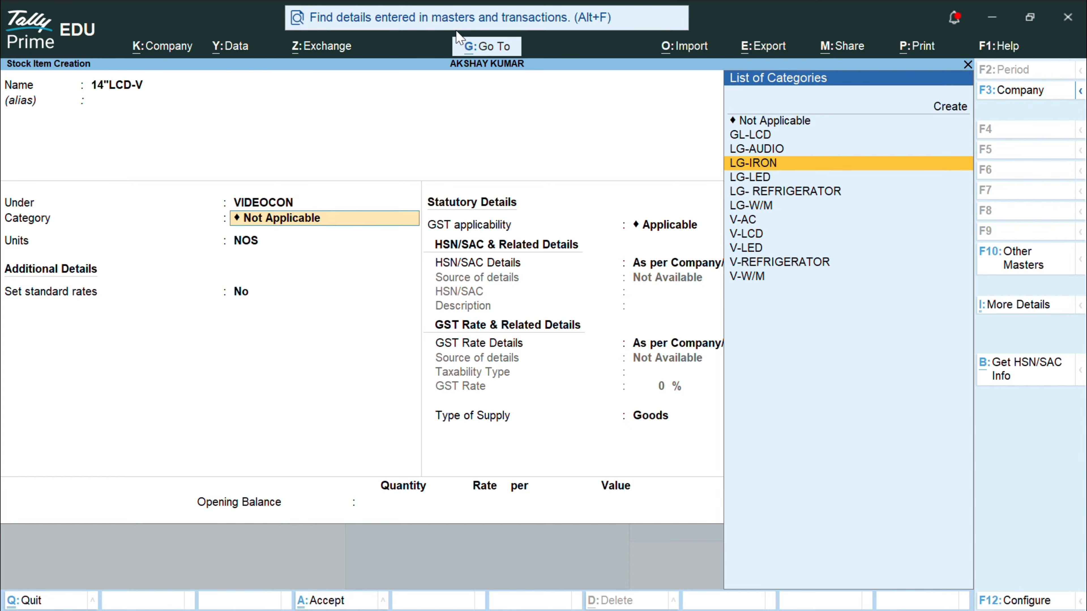
key("Down")
key("Down")
key("Down")
key("Down")
key("Down")
key("Return")
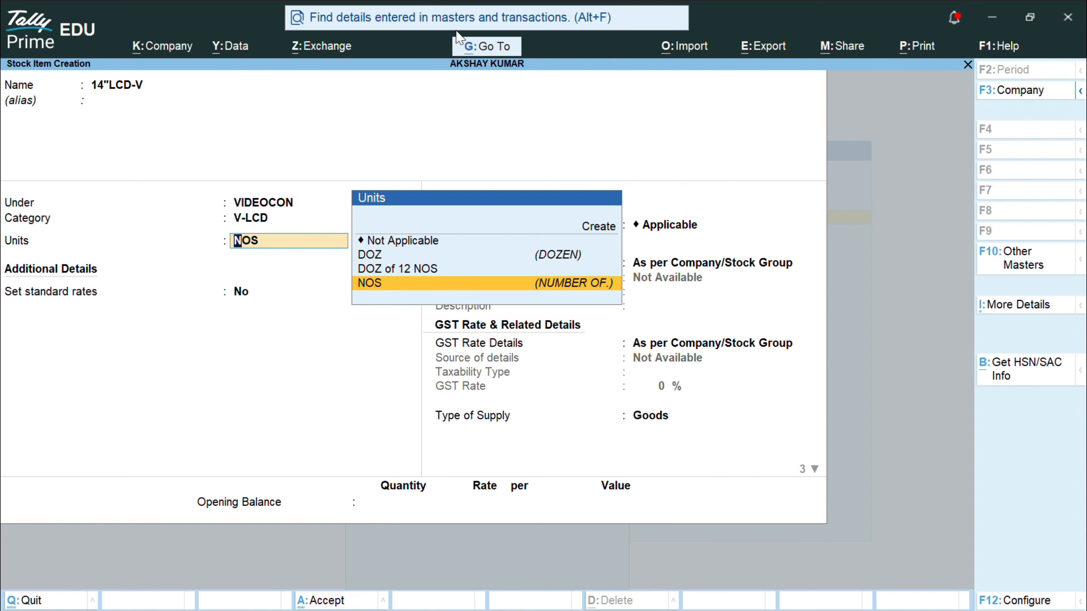
key("Return")
type("Y")
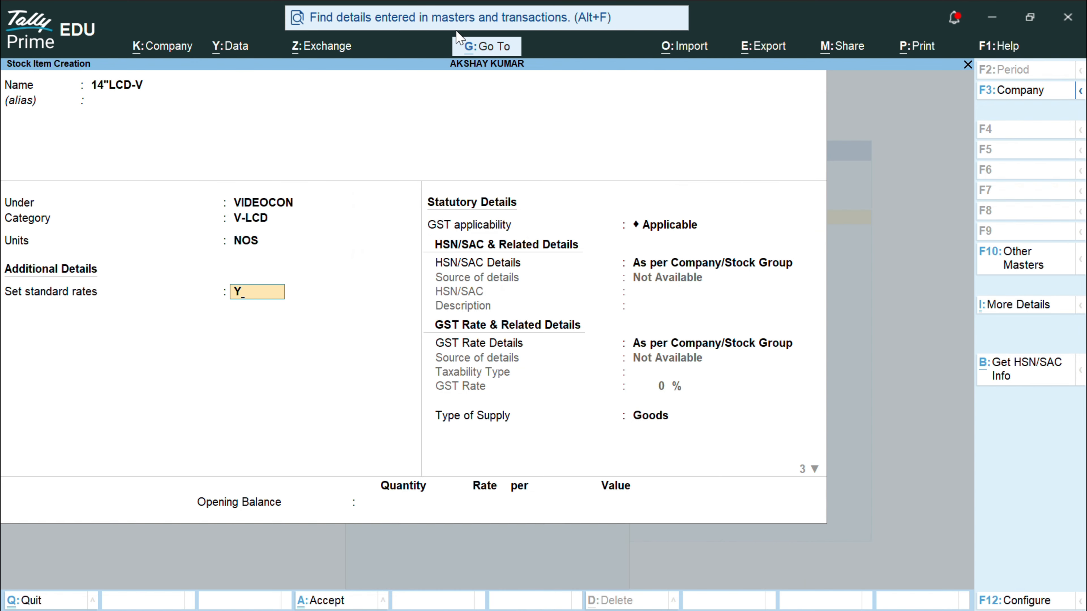
key("Return")
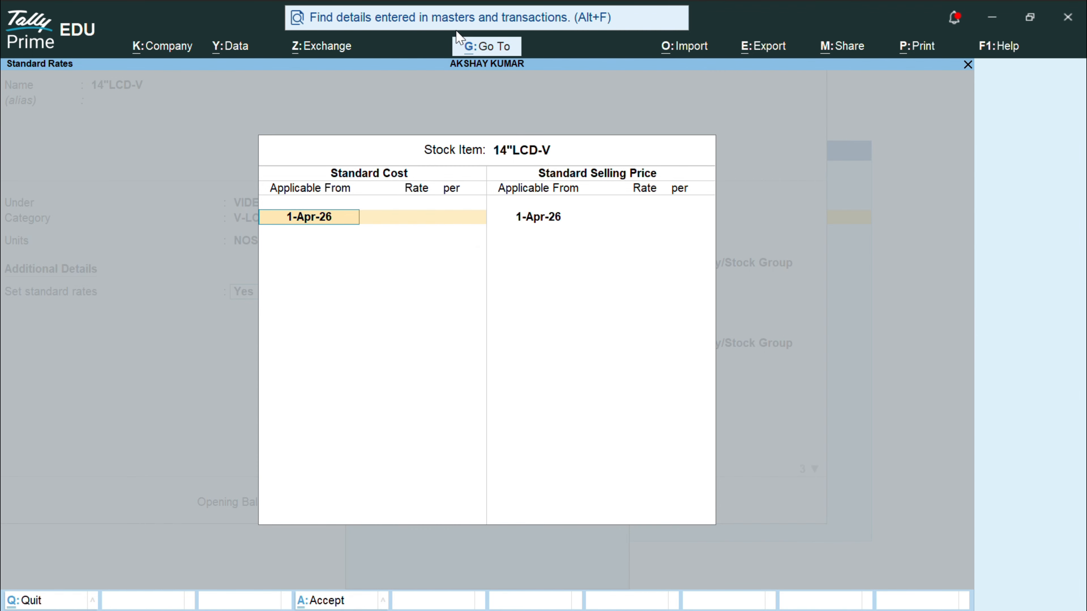
Step: Enter standard cost 9,000 and selling price 10,000 per NOS from 1-Apr-26
key("Return")
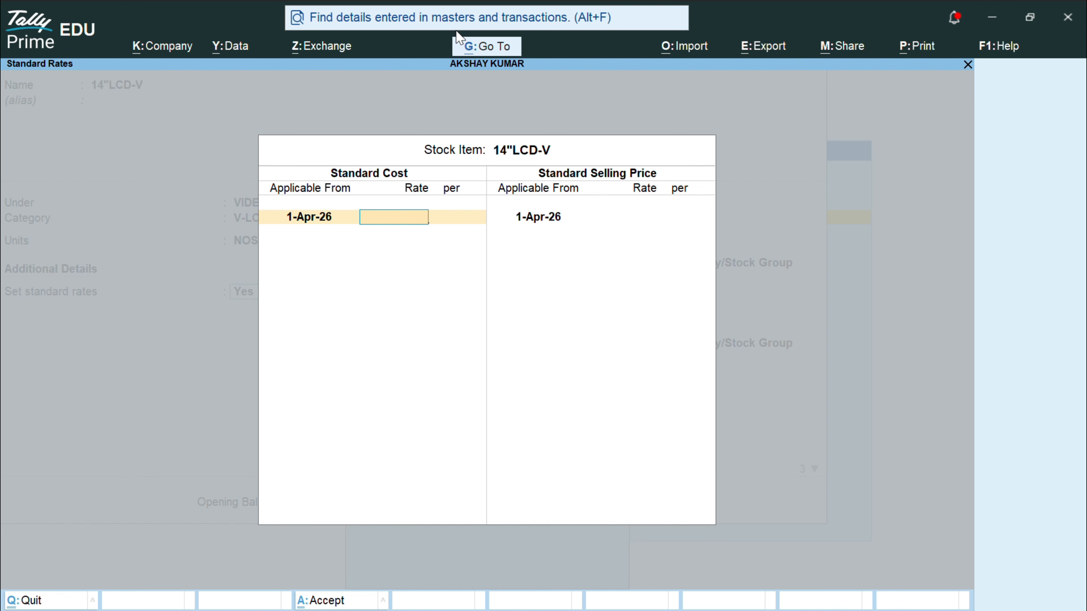
type("9000")
key("Return")
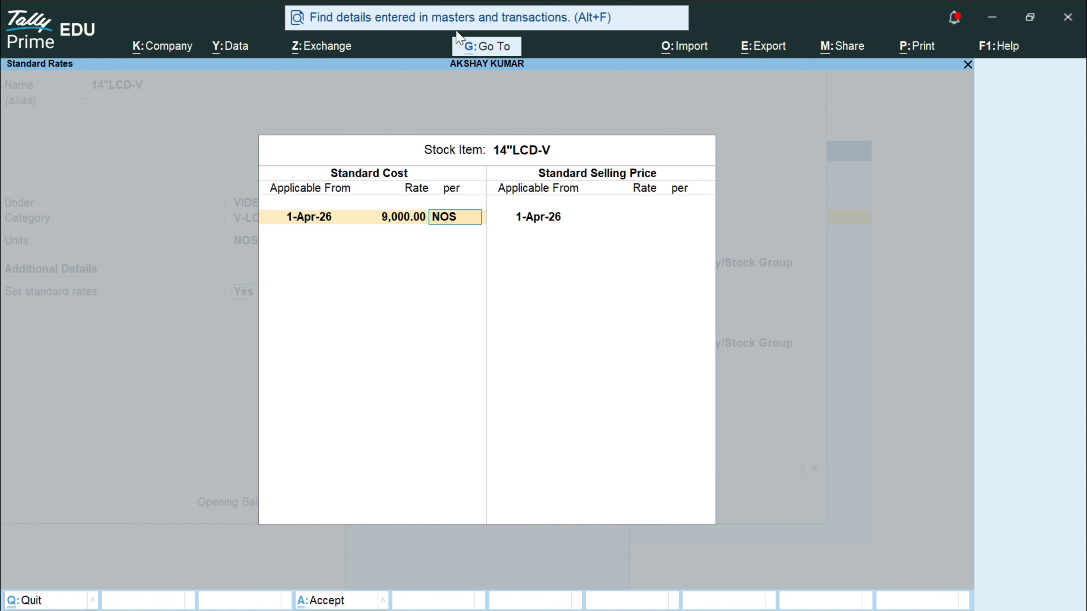
key("Return")
key("Return")
key("Return")
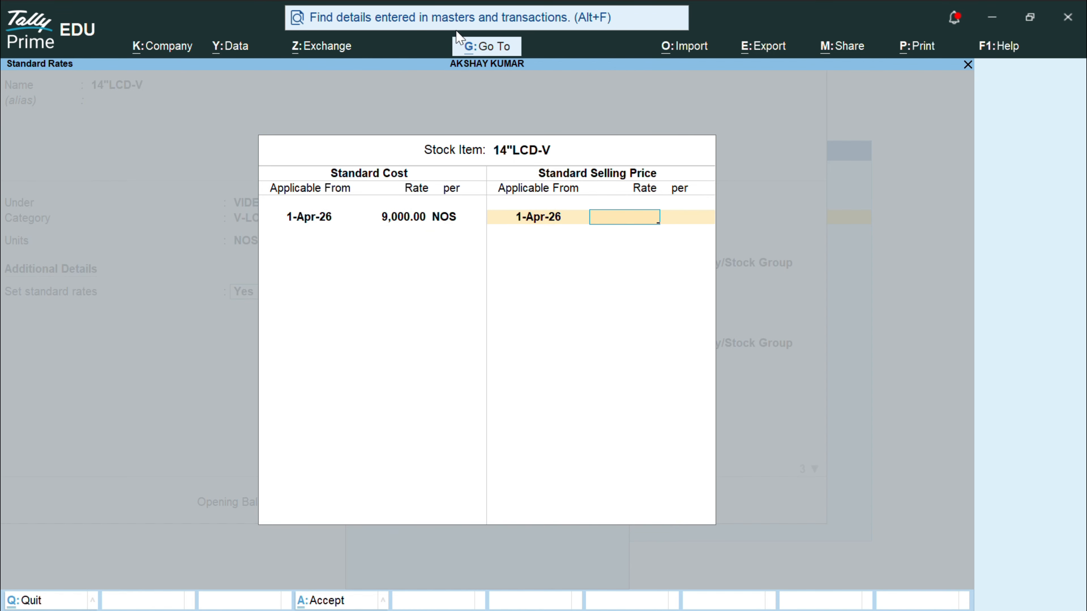
type("10000")
key("Return")
key("Return")
key("Return")
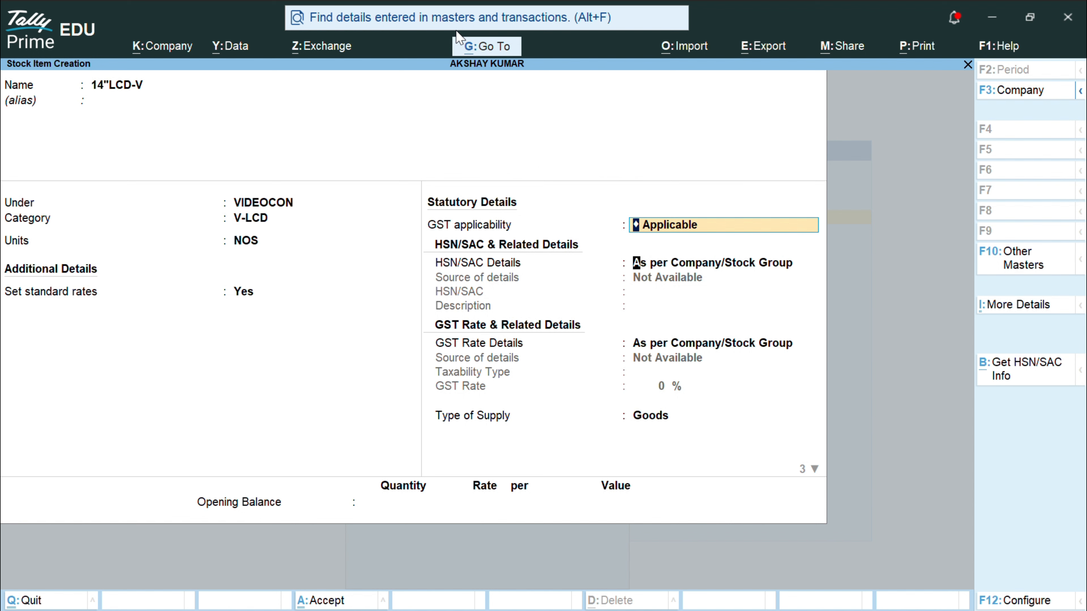
Step: Specify HSN/SAC code 85004398 on the item
key("Return")
key("Down")
key("Return")
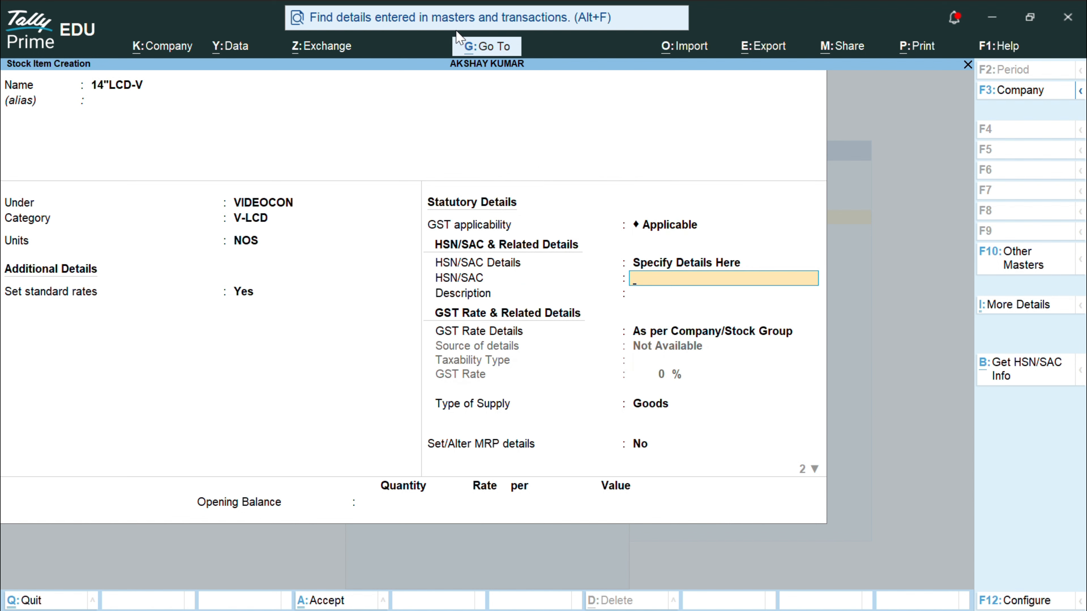
type("85004398")
key("Return")
key("Return")
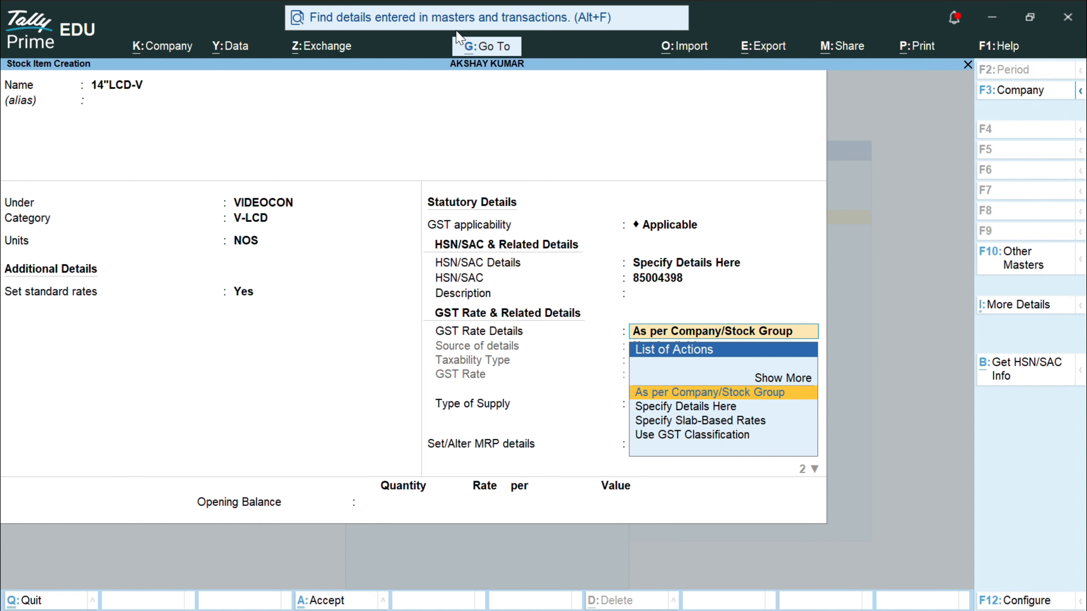
Step: Enter ELECTRONIC GOODS as the HSN description
key("BackSpace")
key("ctrl")
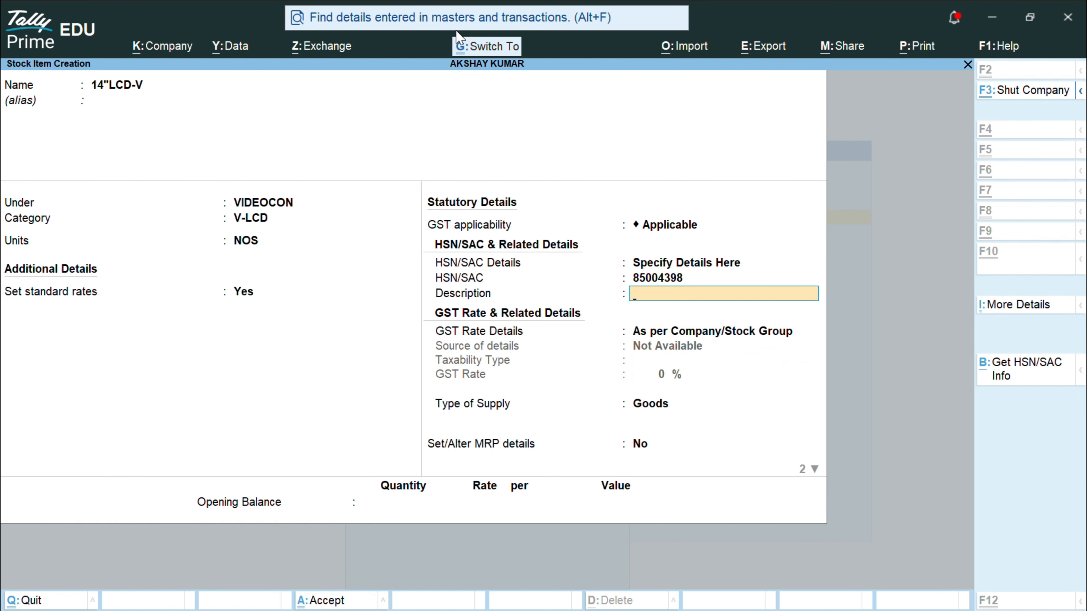
key("ctrl")
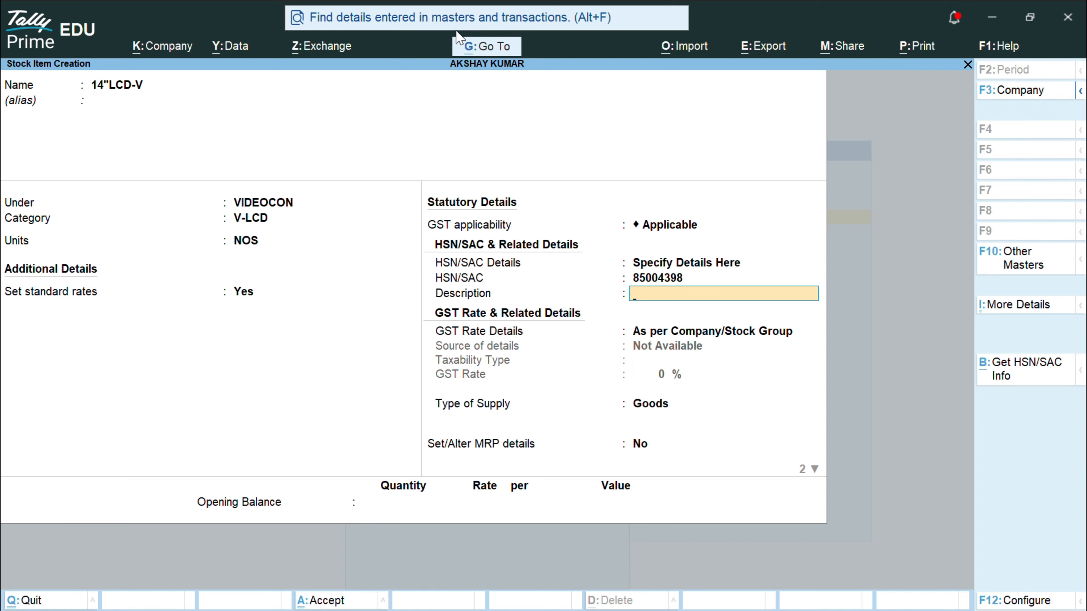
key("ctrl")
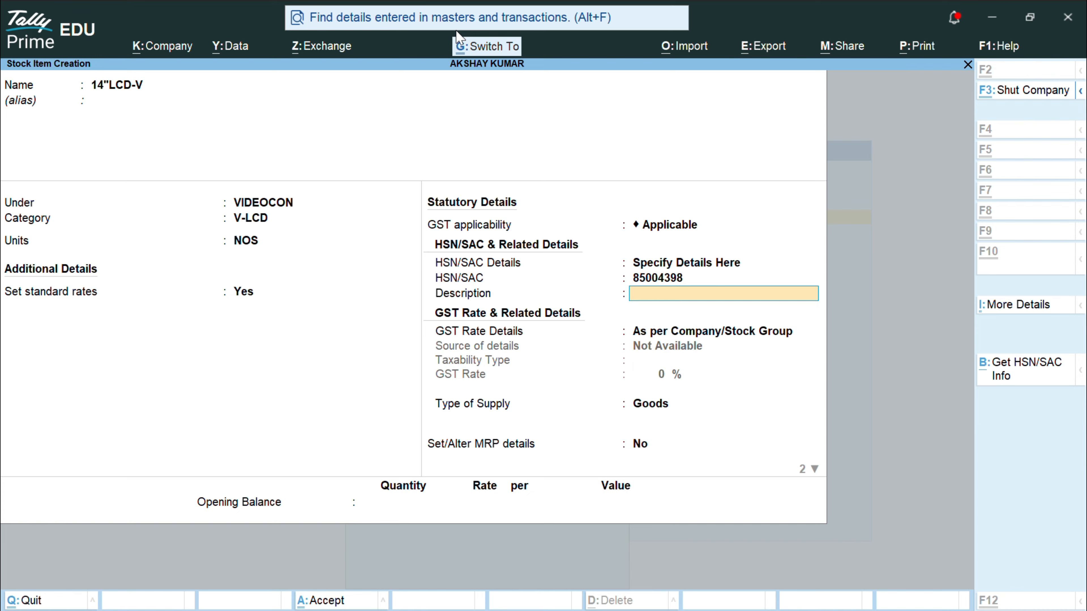
key("ctrl")
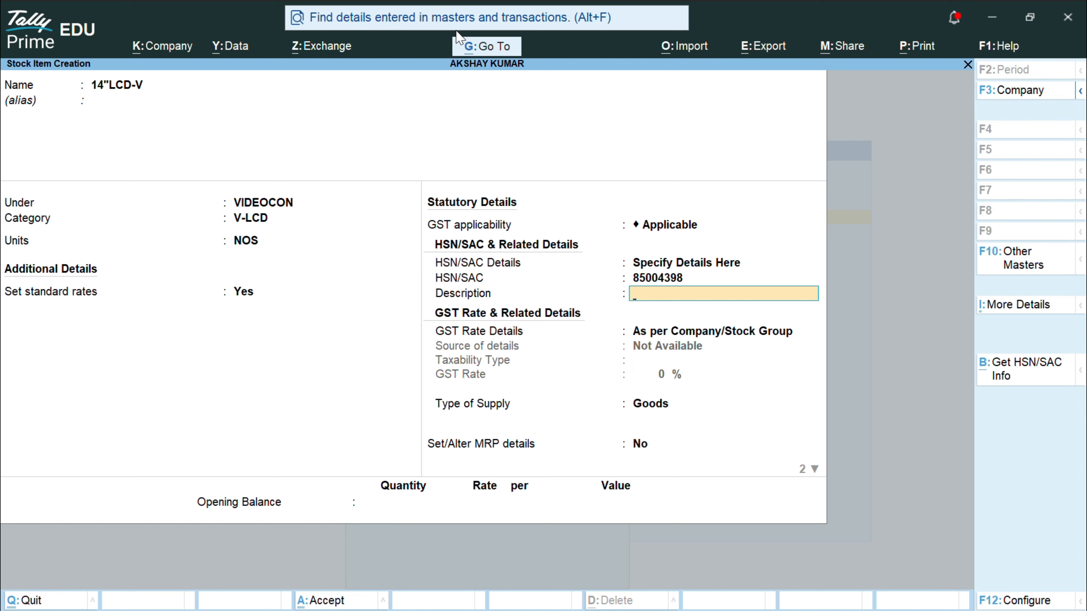
key("ctrl")
type("L")
key("BackSpace")
type("ELECTRONIC GO")
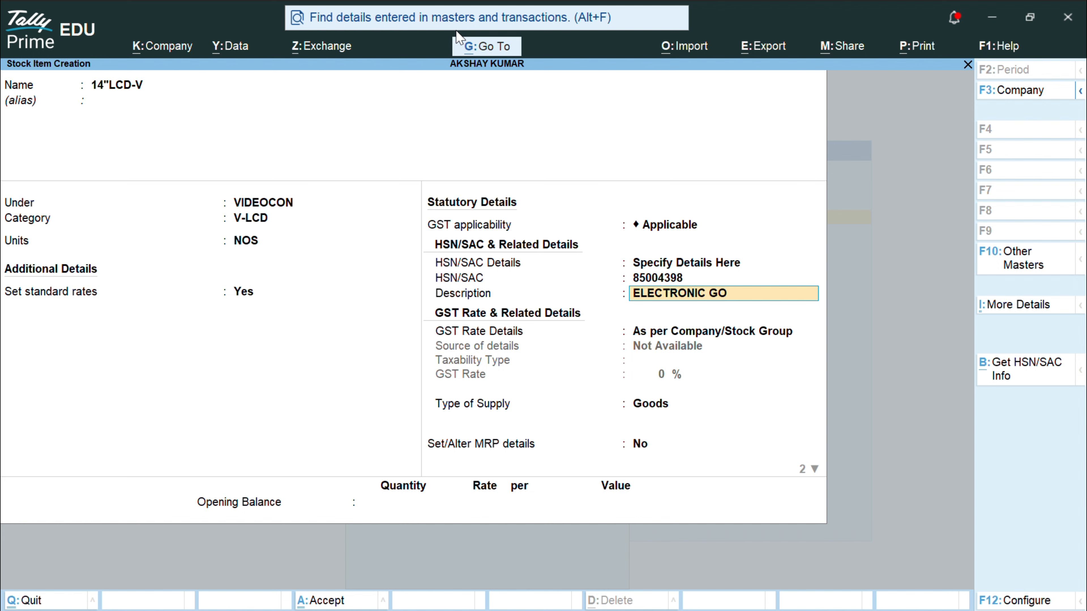
type("ODS")
key("Return")
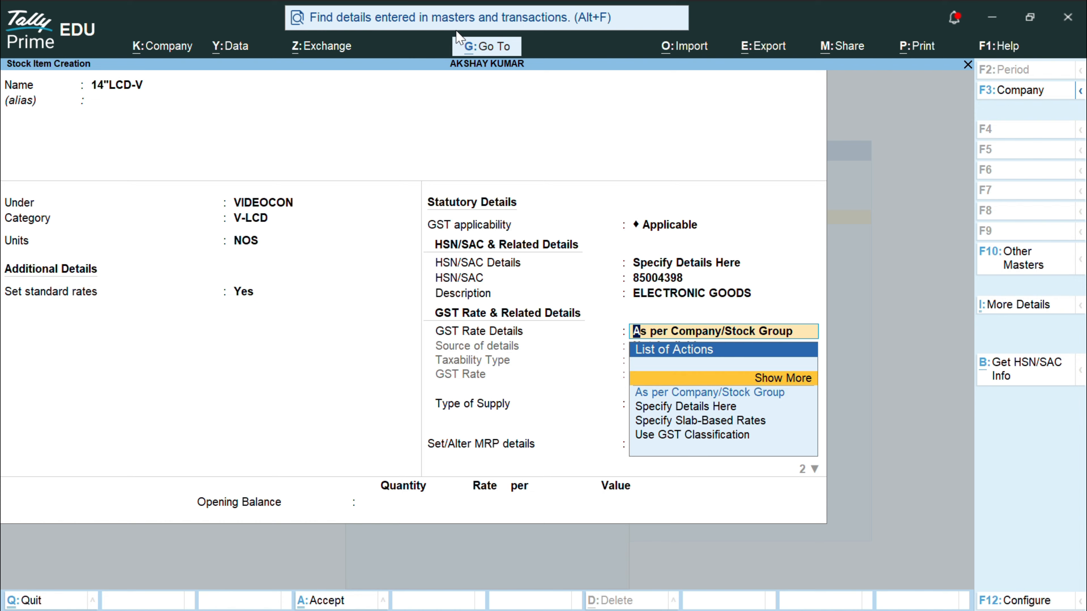
key("BackSpace")
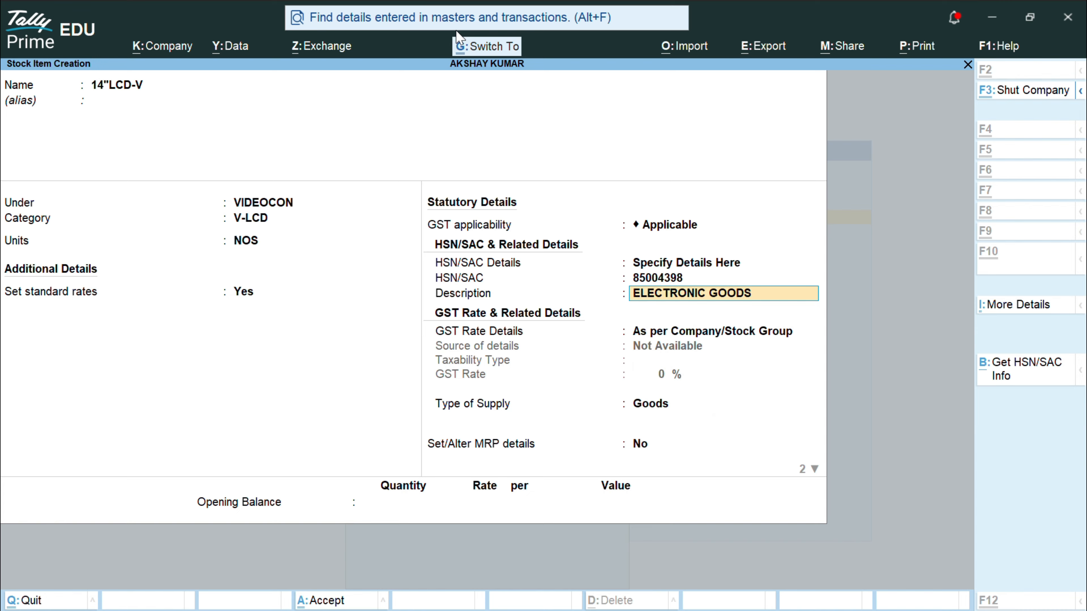
key("Return")
Step: Set the GST rate as Taxable at 28%, accepting Goods with no MRP
key("Down")
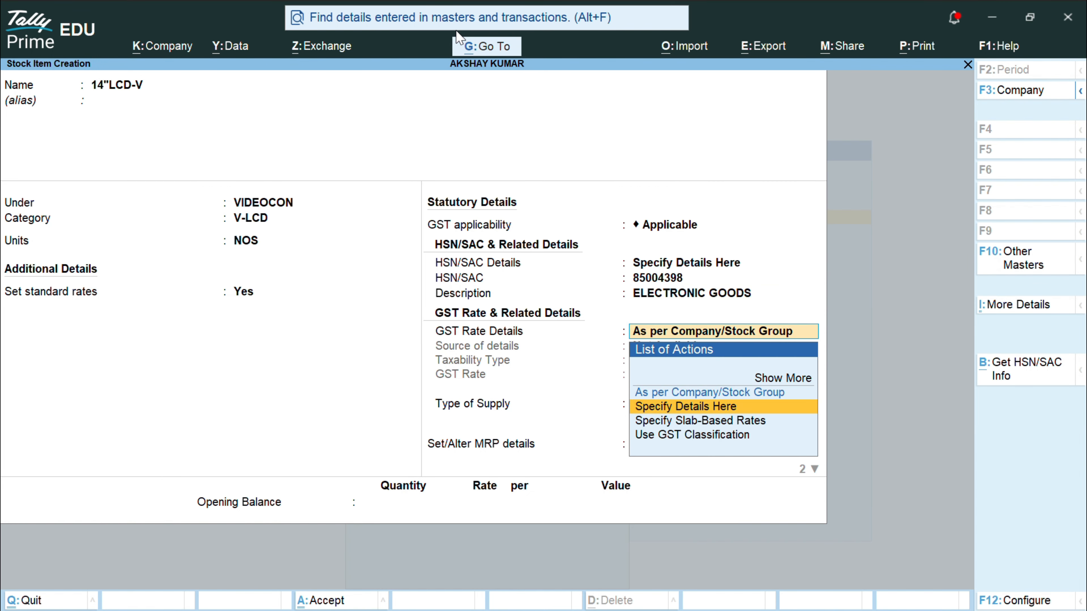
key("Return")
key("Return")
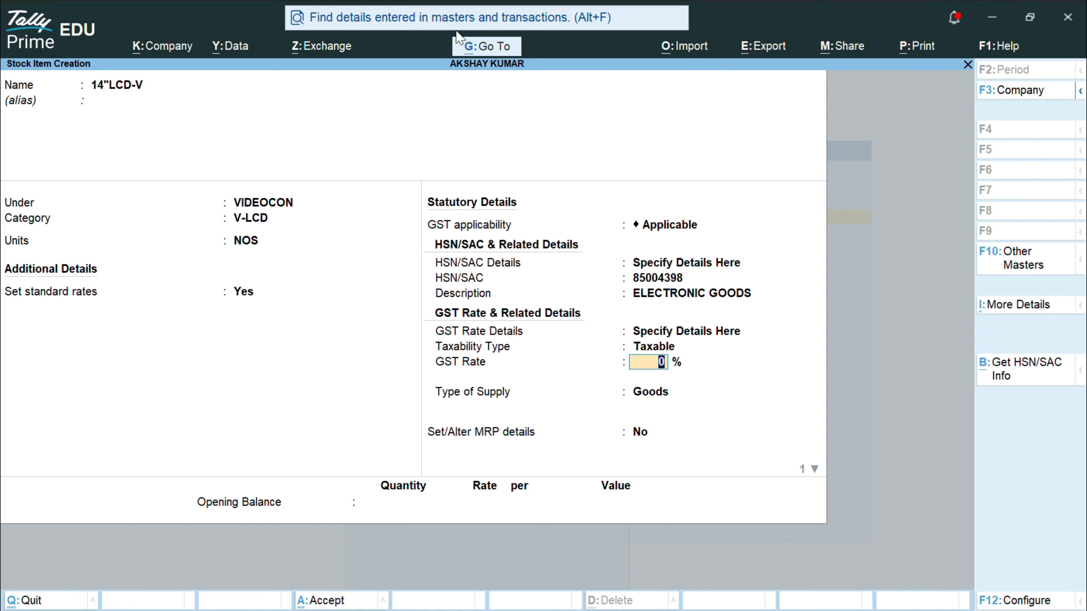
type("28")
key("Return")
key("Return")
key("Return")
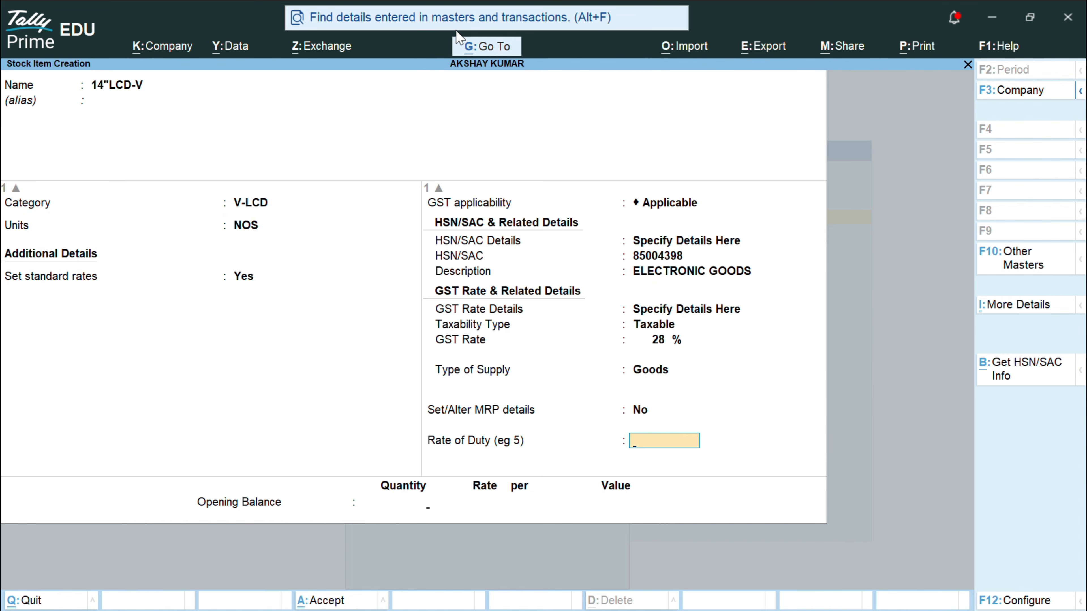
key("Return")
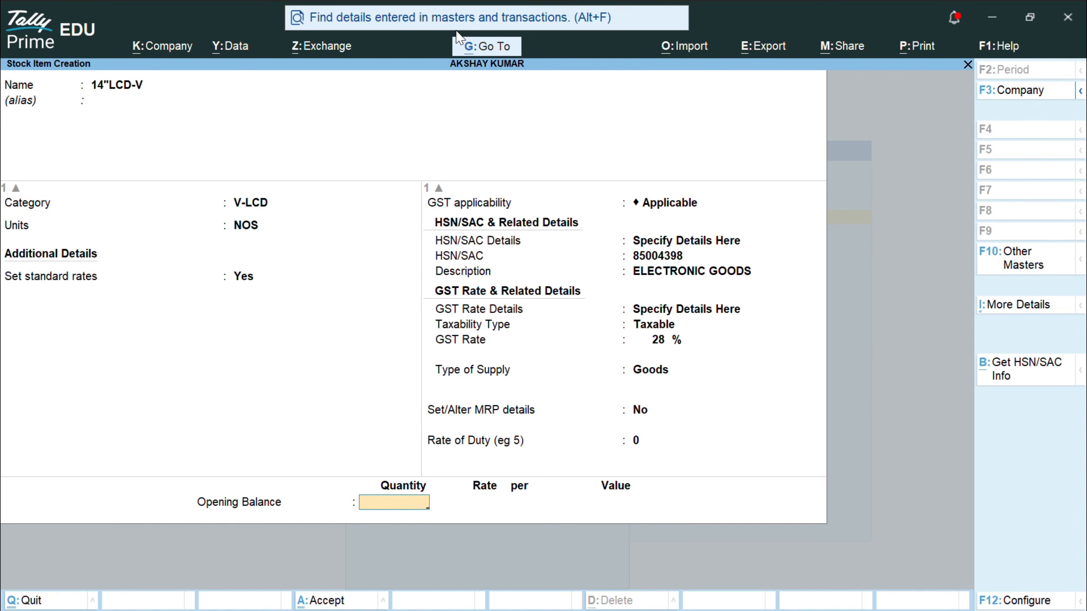
Step: Enter 45 NOS opening stock and allocate 25 NOS to SHOW ROOM at 9,000
type("45")
key("Return")
key("Down")
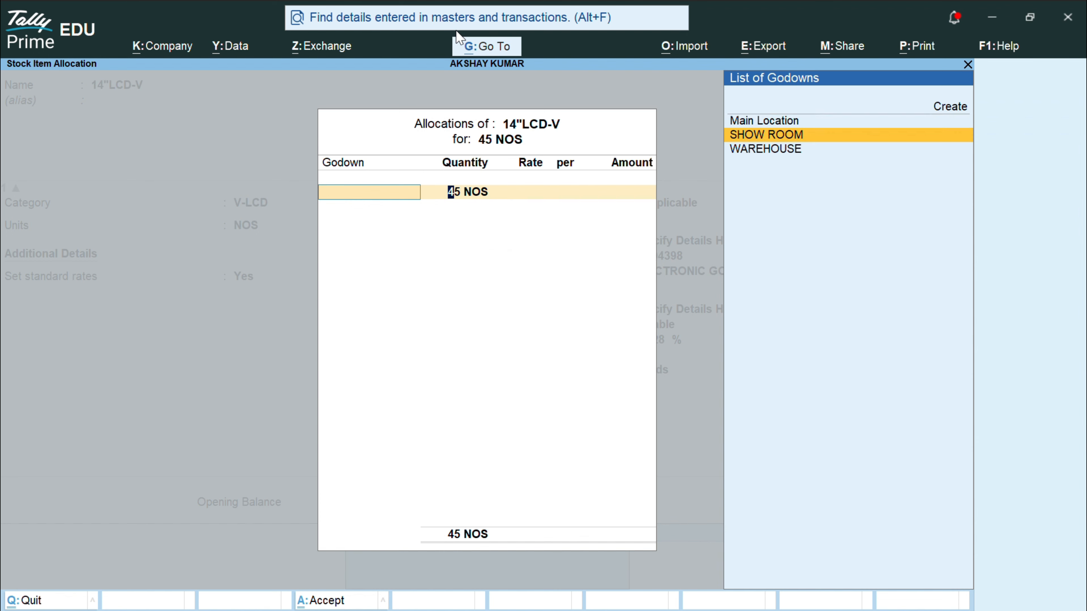
key("Return")
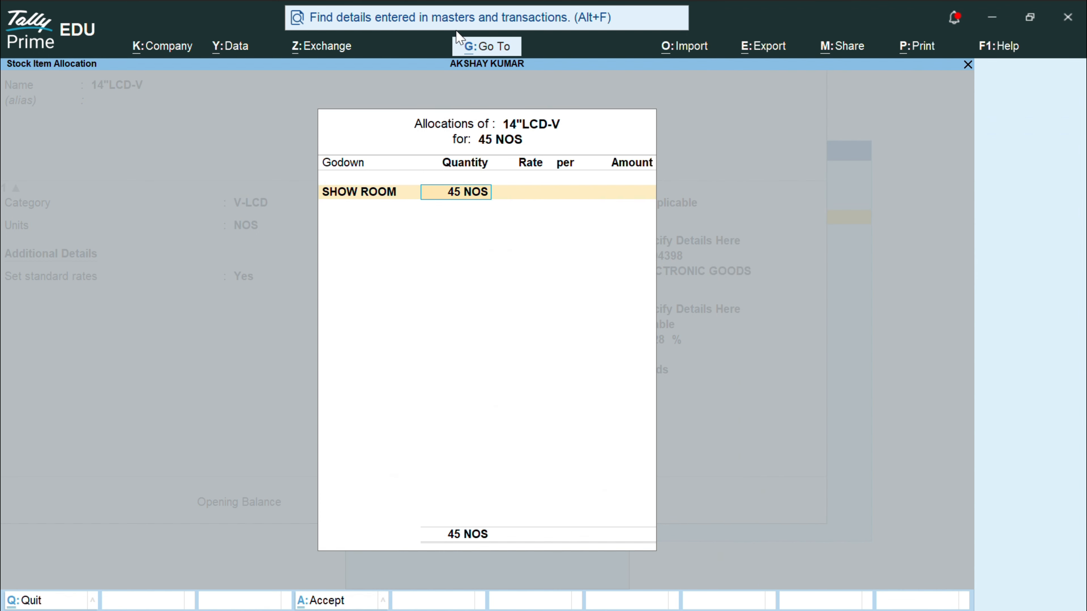
type("25")
key("Return")
type("90000")
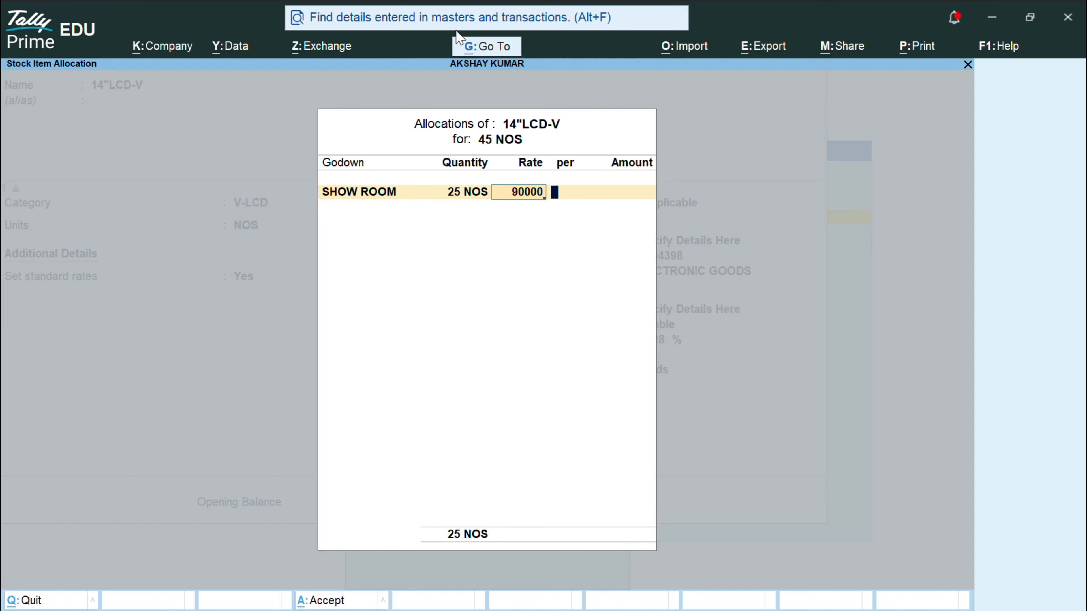
key("Return")
key("BackSpace")
type("9000")
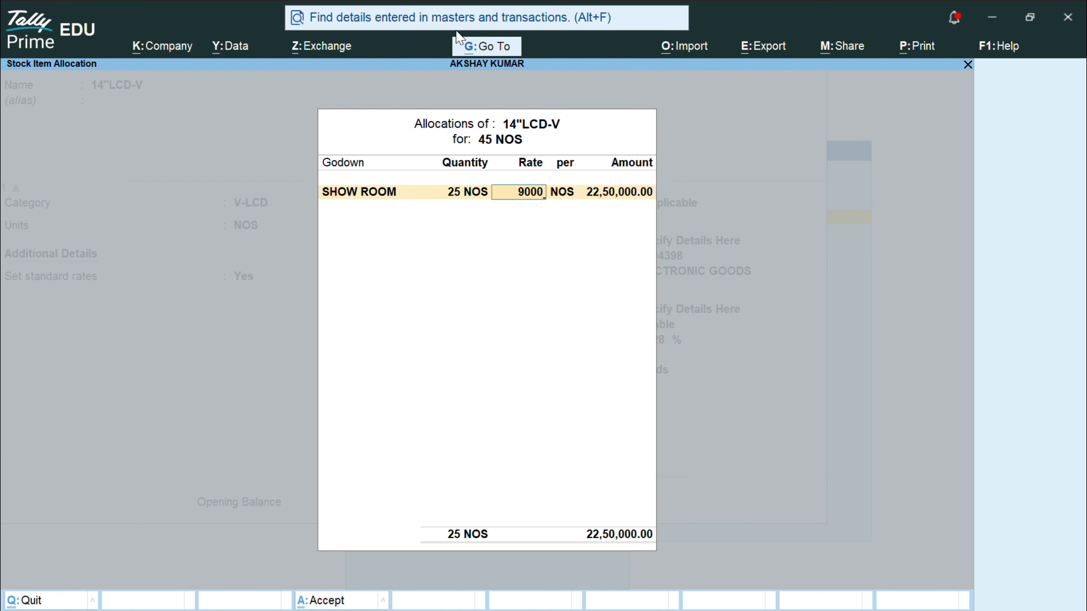
key("Return")
key("Return")
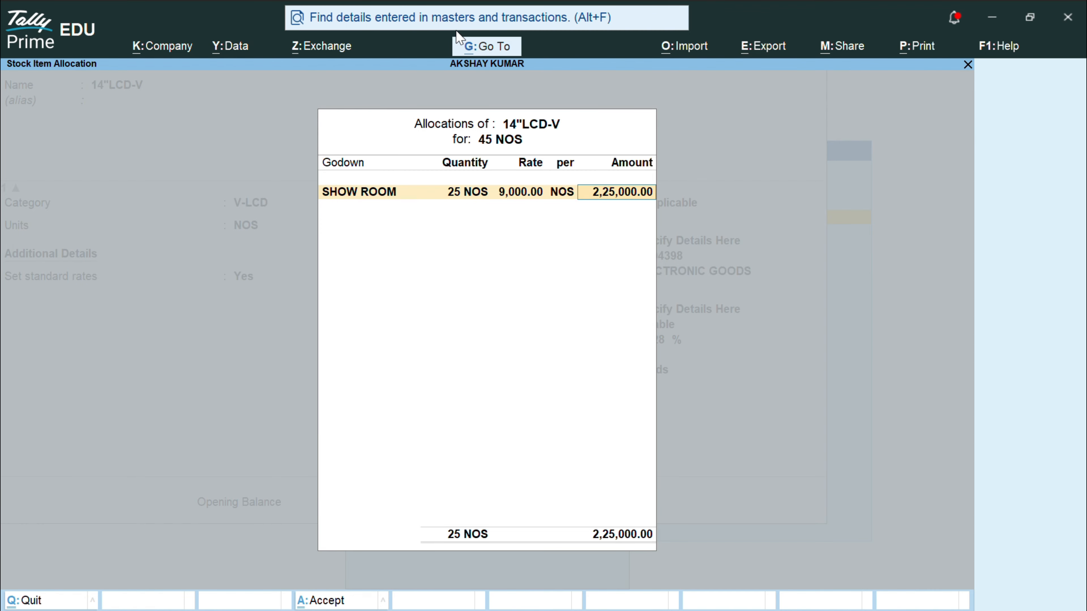
key("Return")
Step: Allocate the remaining 20 NOS to WAREHOUSE at 9,000 and finish the allocation
key("Down")
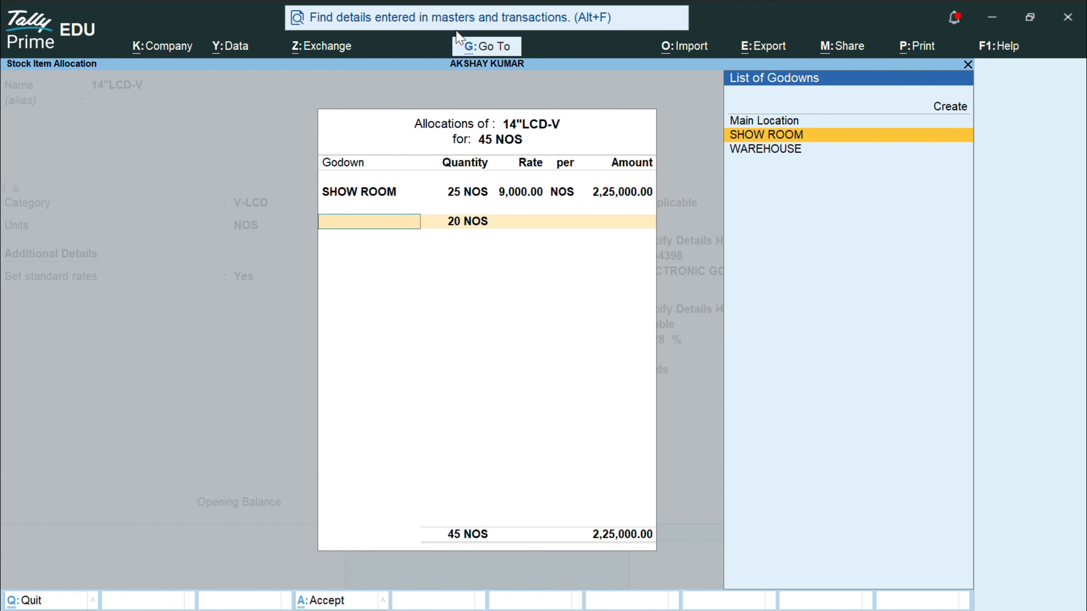
key("Down")
key("Return")
key("Return")
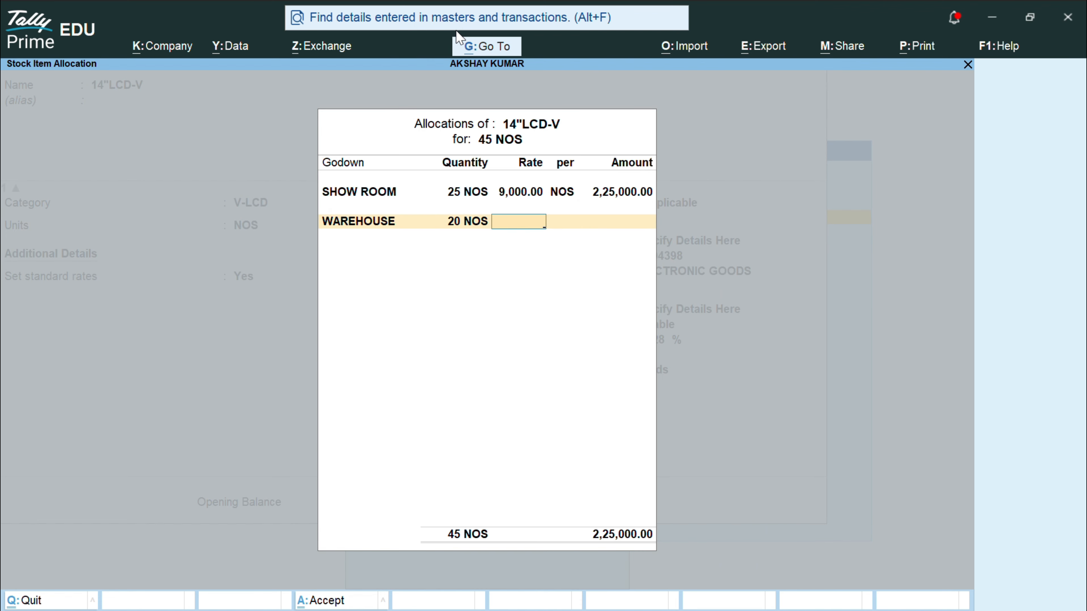
type("9000")
key("Return")
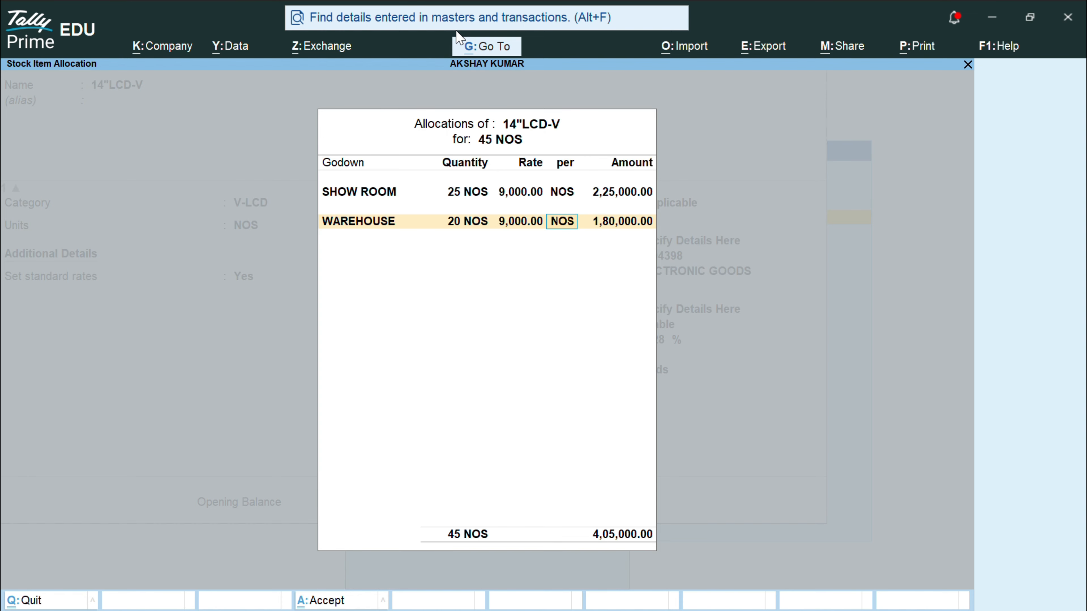
key("Return")
key("Return")
key("Return")
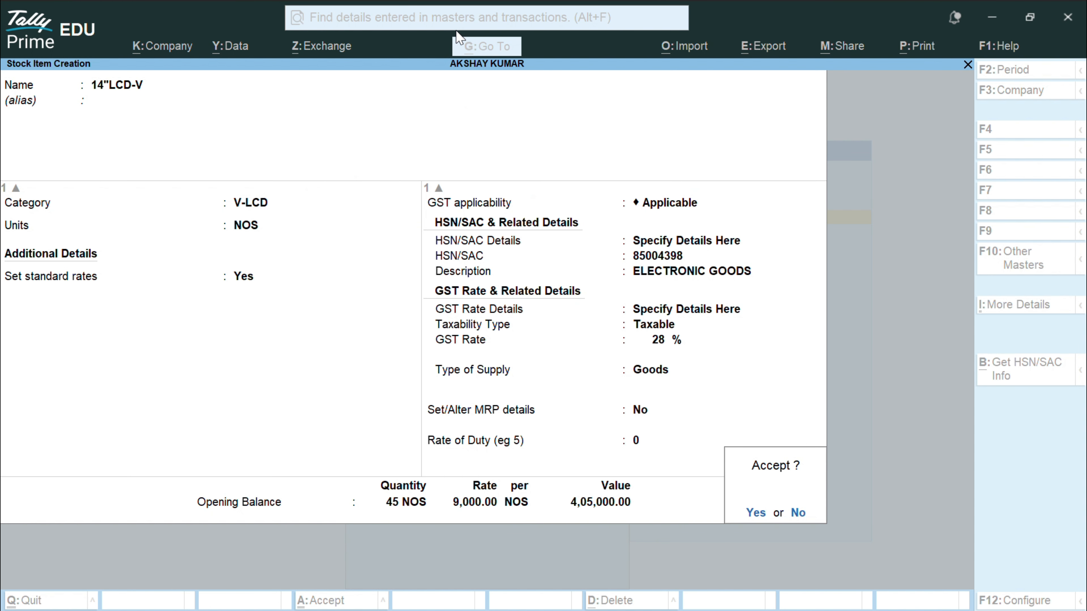
key("Return")
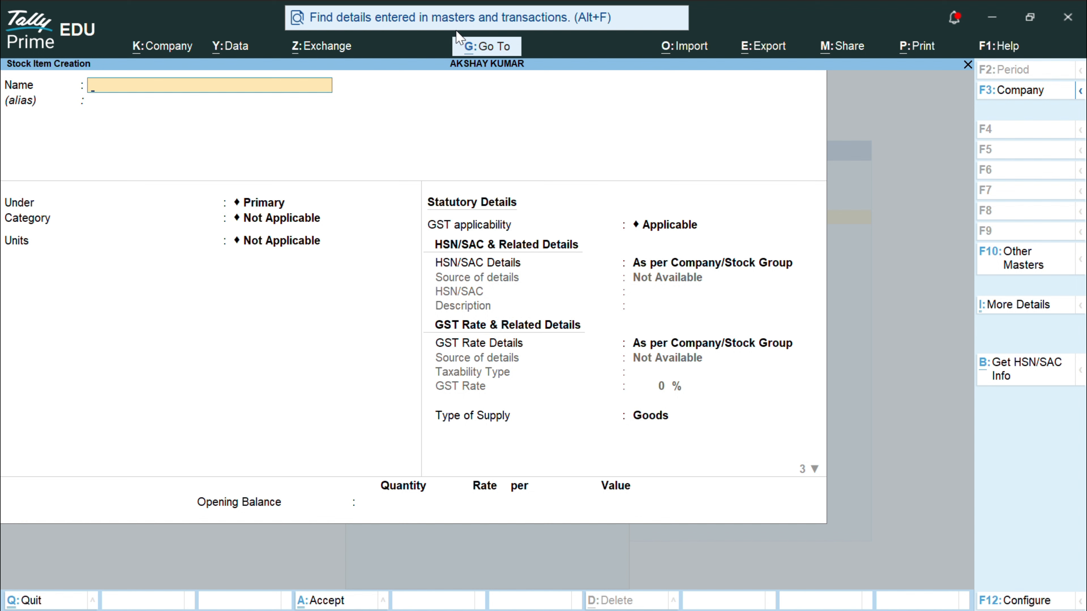
Step: After FULLY AUTO W/M-V is rejected as a duplicate, rename the item FULLY AUTO WASHING MACHINE-V
type("FULLY AUTO W/M")
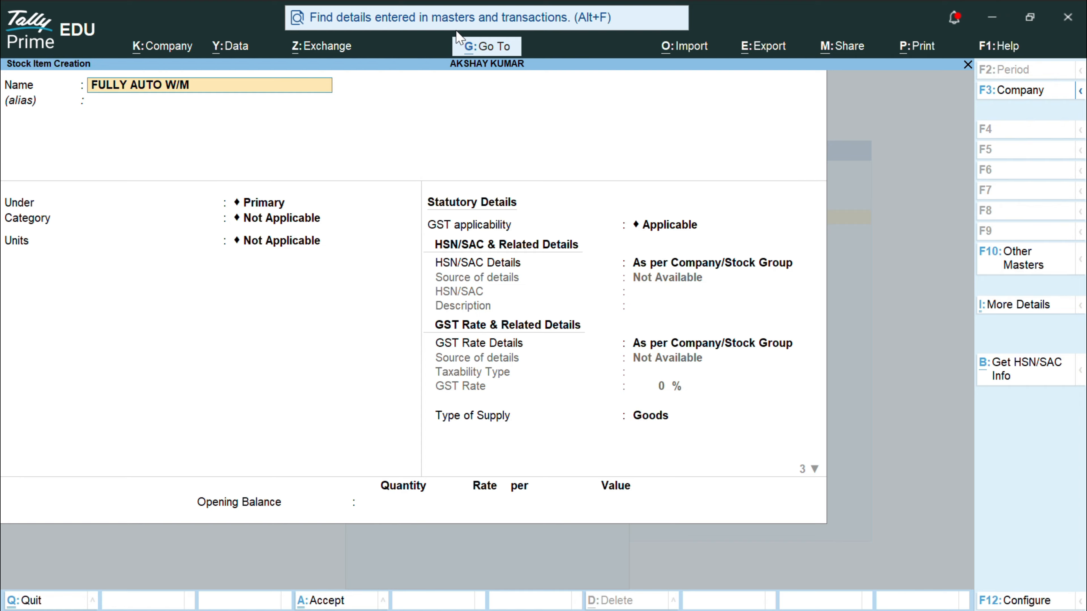
type("-V")
key("Return")
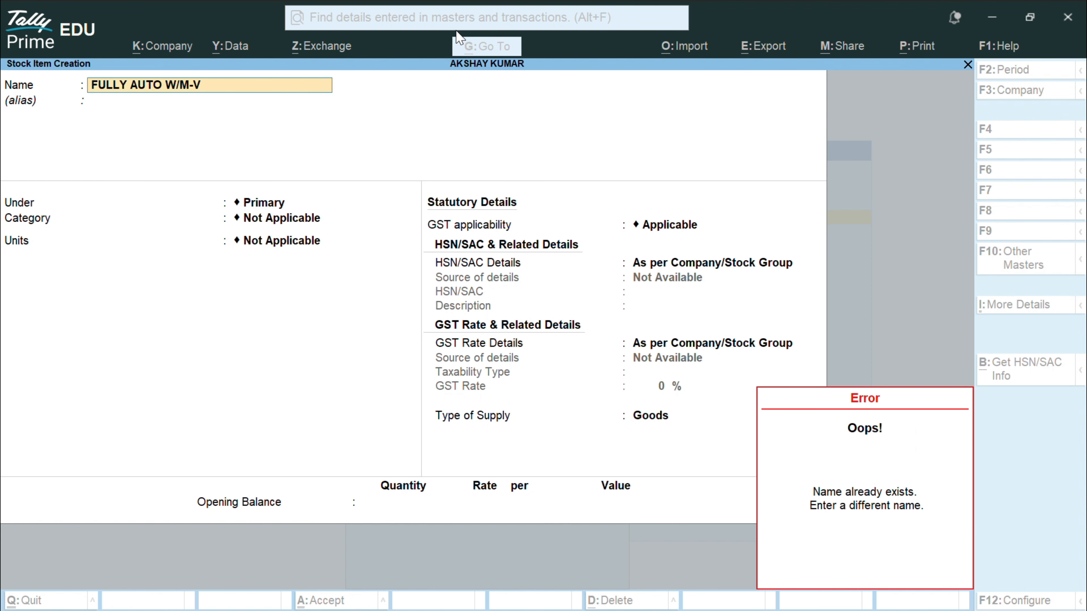
key("Escape")
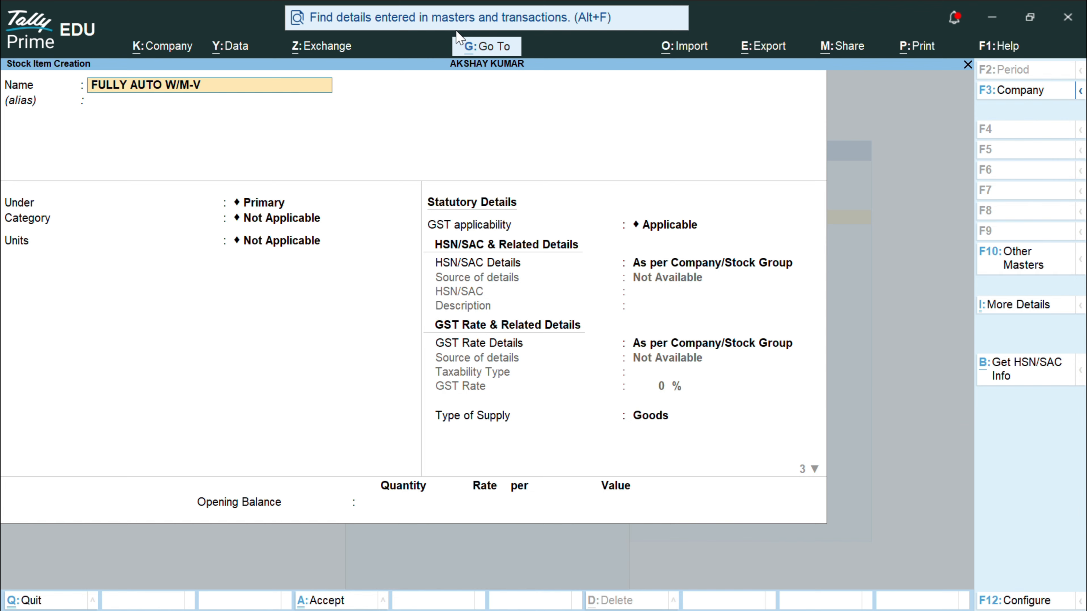
key("Return")
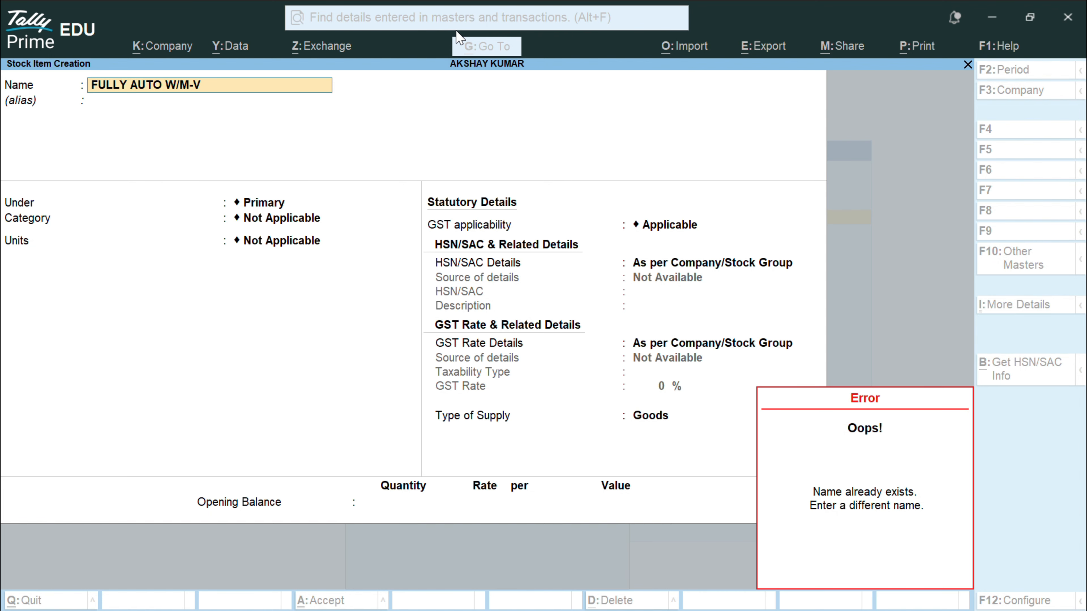
key("Escape")
key("BackSpace")
key("BackSpace")
key("BackSpace")
key("BackSpace")
key("BackSpace")
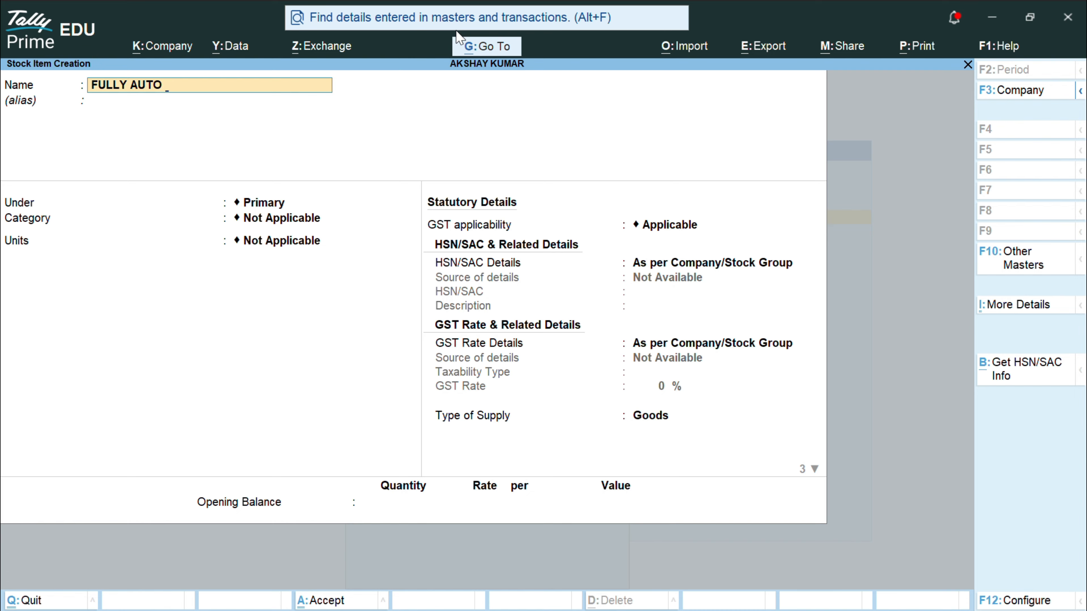
type("WASHING MAC")
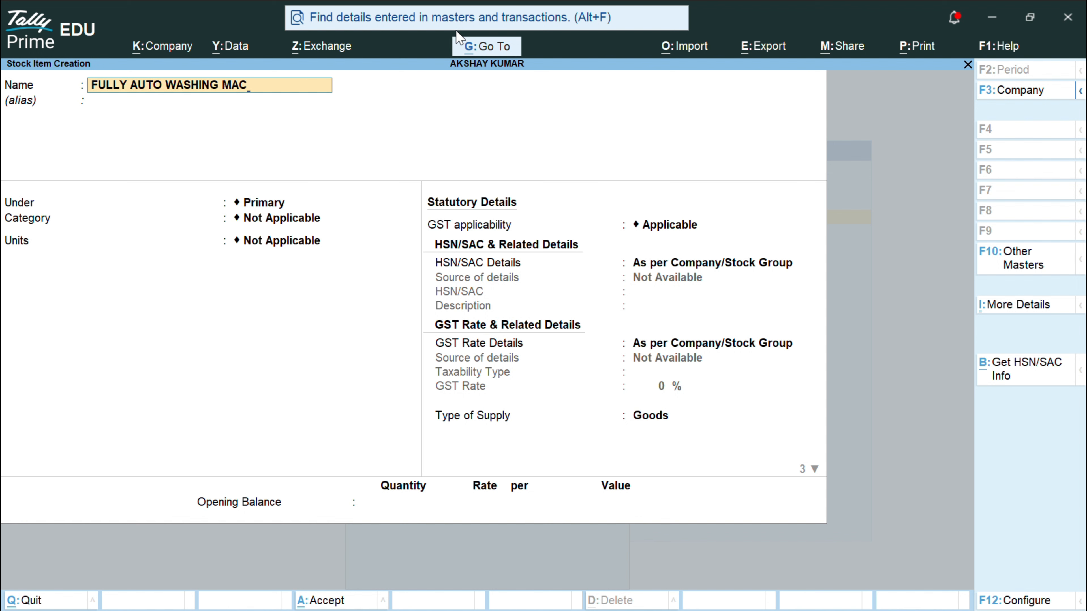
type("HINE-V")
Step: Place the item under VIDEOCON, category V-W/M, units NOS, and turn on standard rates
key("Return")
key("Return")
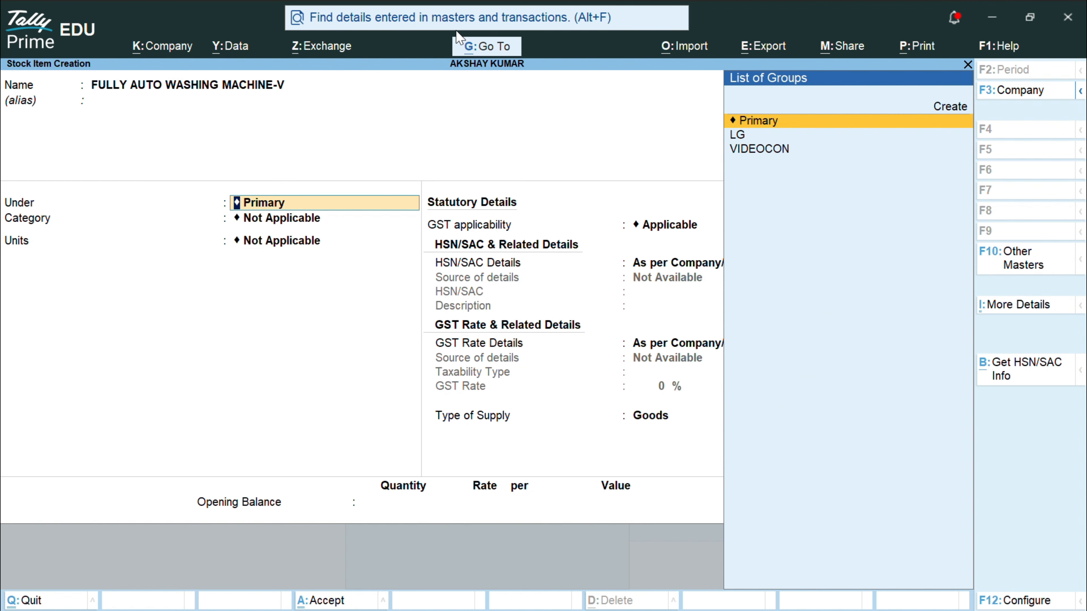
key("Down")
key("Down")
key("Return")
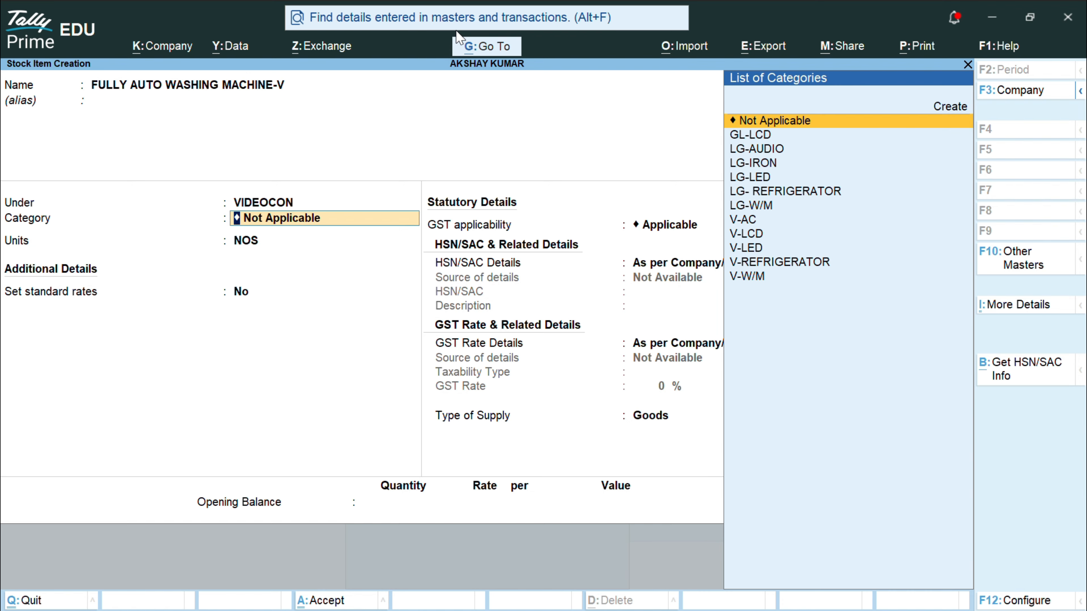
key("Down")
key("Down")
key("Down")
key("Down")
key("Down")
key("Down")
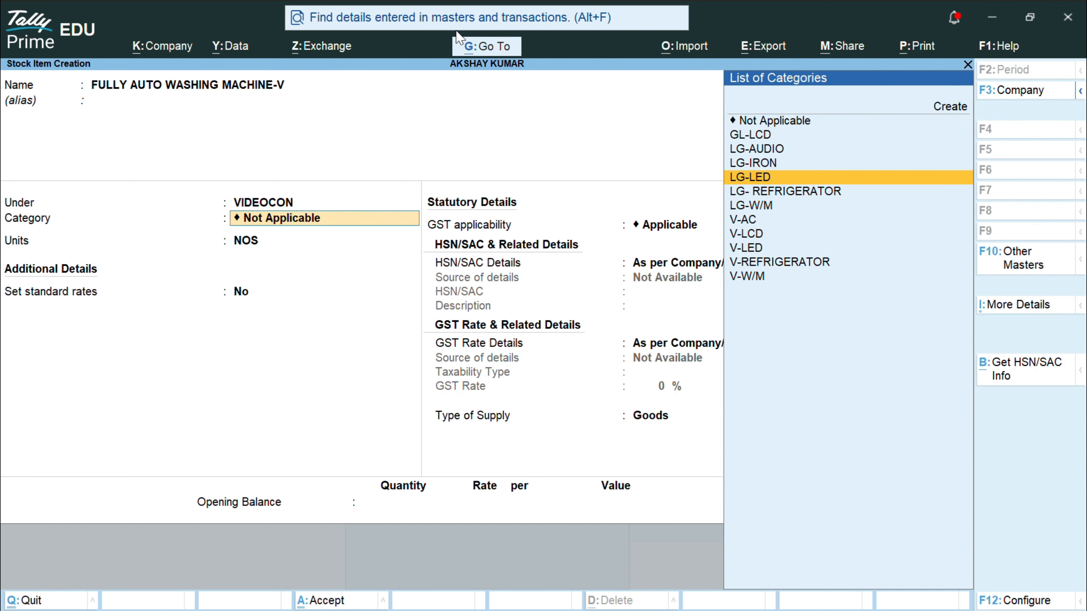
key("Down")
key("Down")
key("Down")
key("Down")
key("Down")
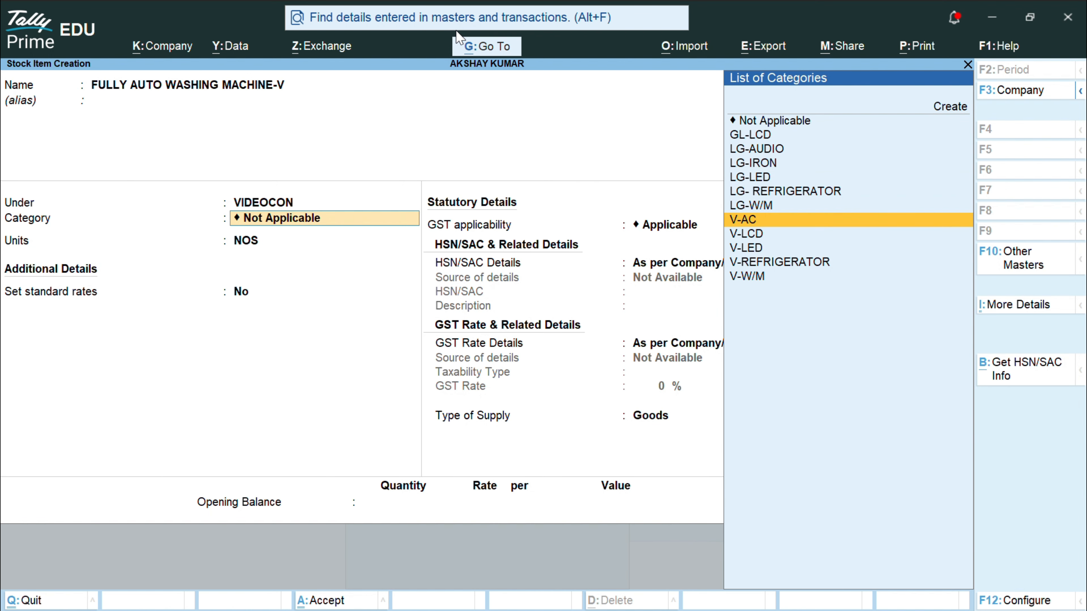
key("Return")
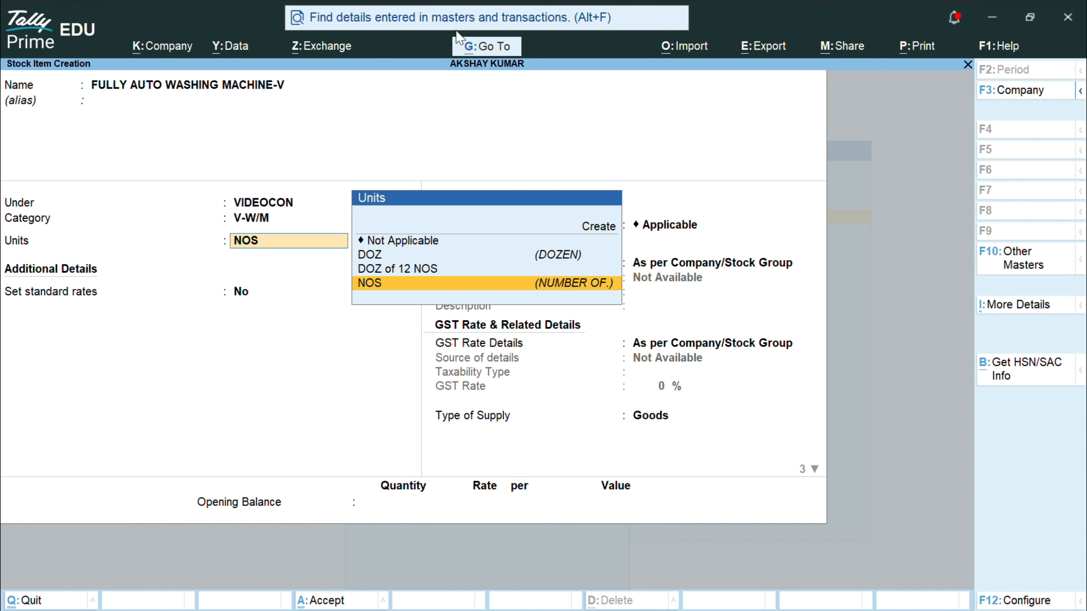
key("Return")
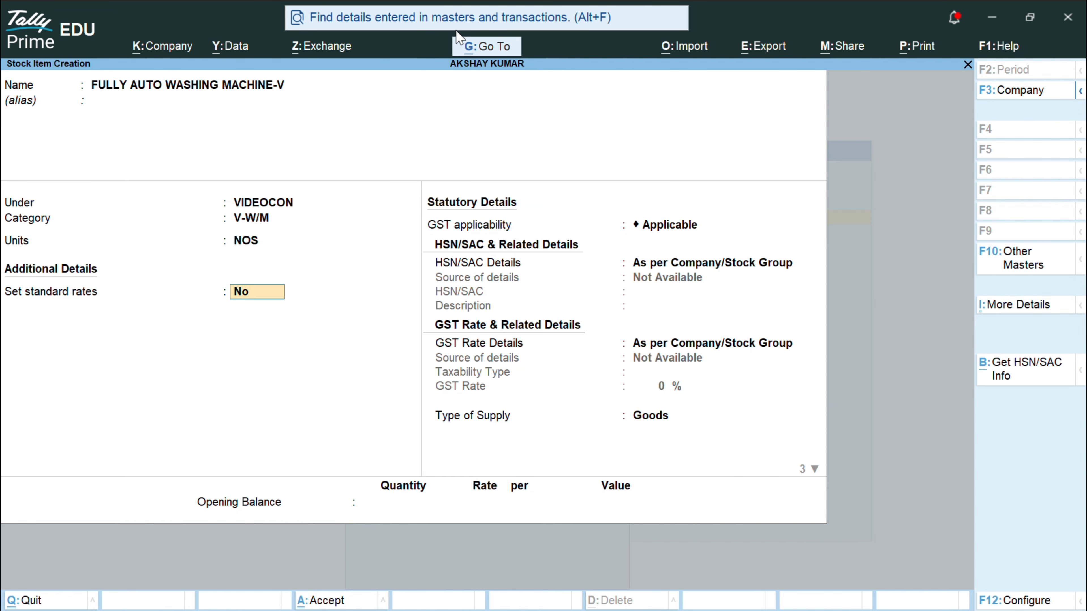
type("Y")
key("Return")
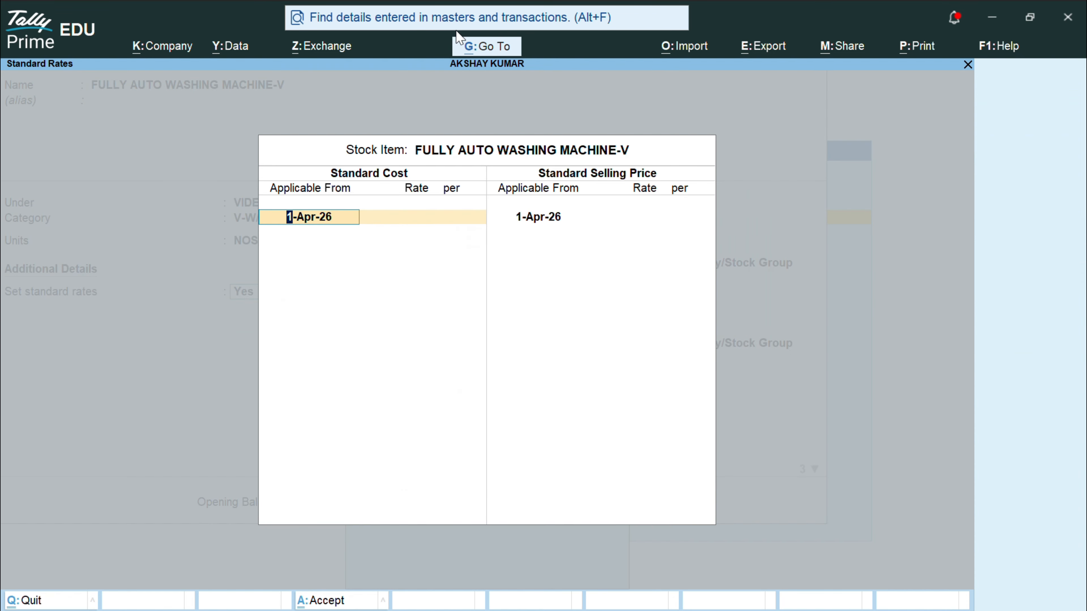
Step: Set standard cost 10,000 and selling price 11,990 per NOS from 1-Apr-26
key("Return")
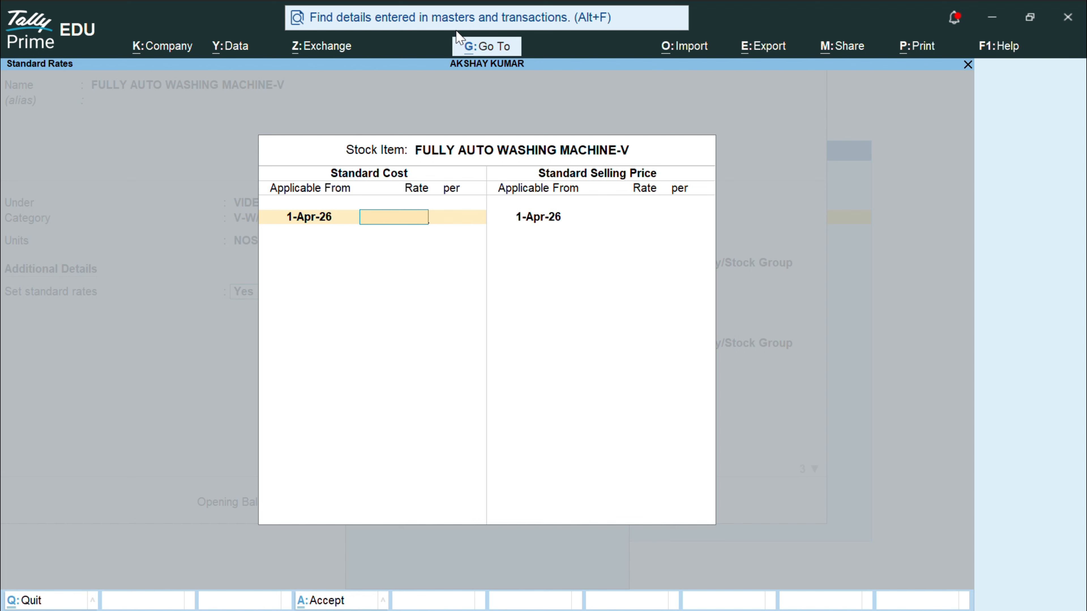
type("10")
type("000")
key("Return")
key("Return")
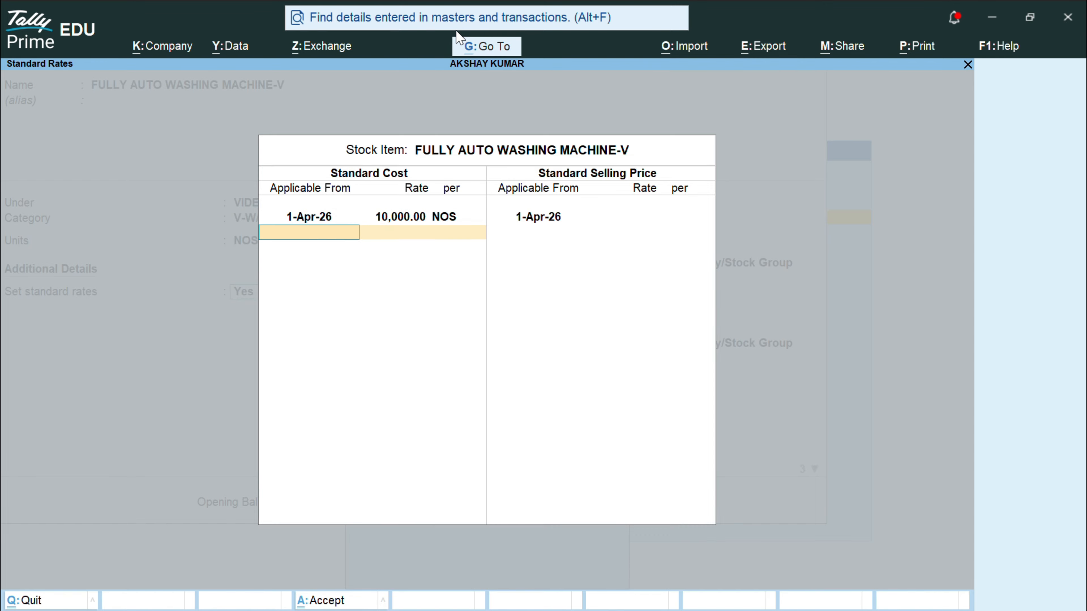
key("Return")
key("Return")
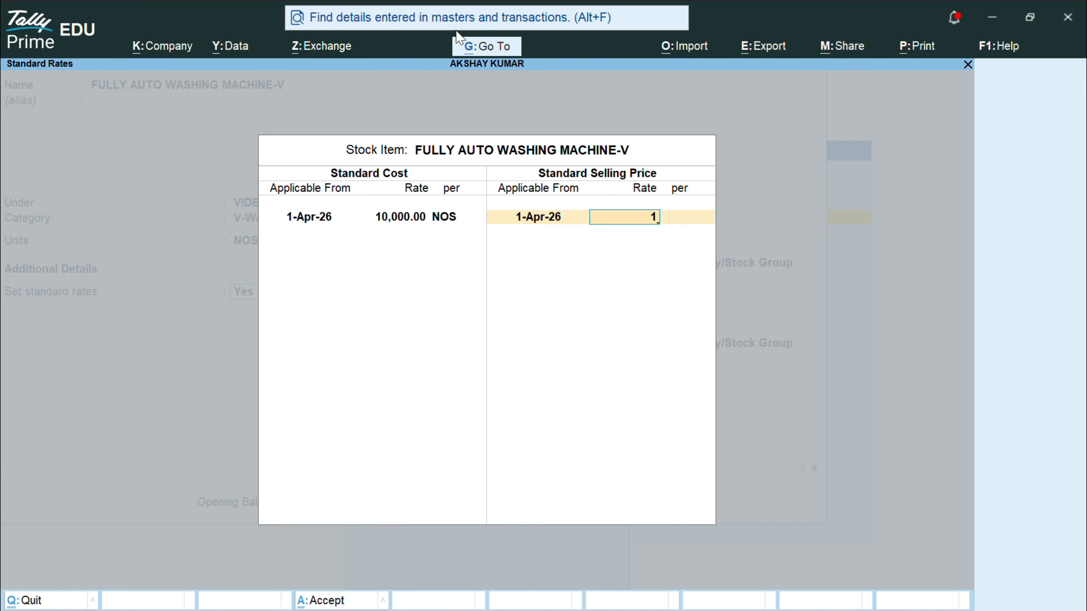
type("11,9")
type("9")
type("0")
key("Return")
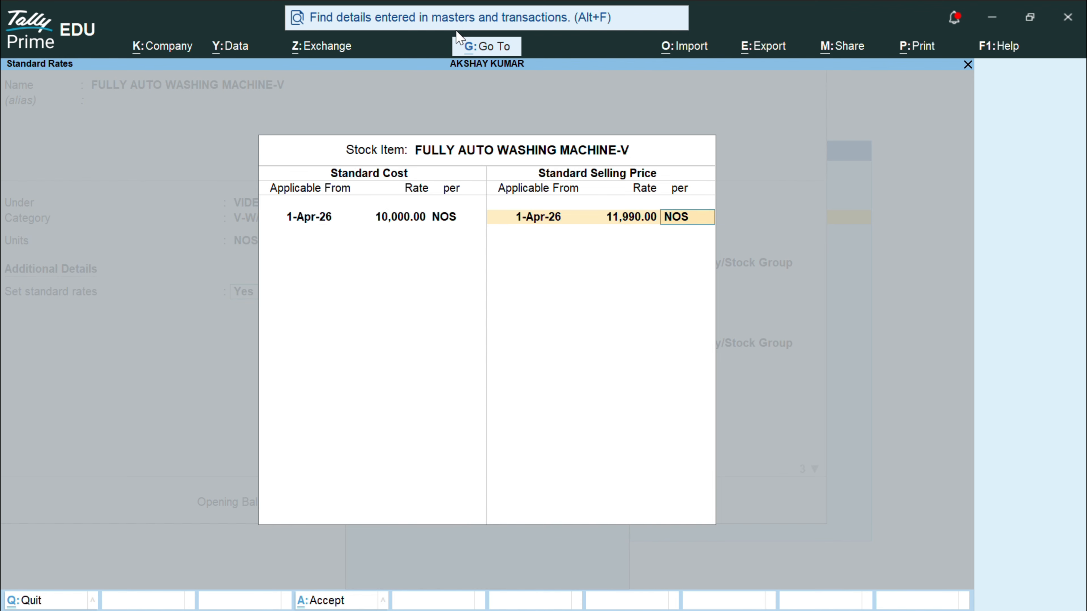
key("Return")
key("Return")
key("Return")
key("Return")
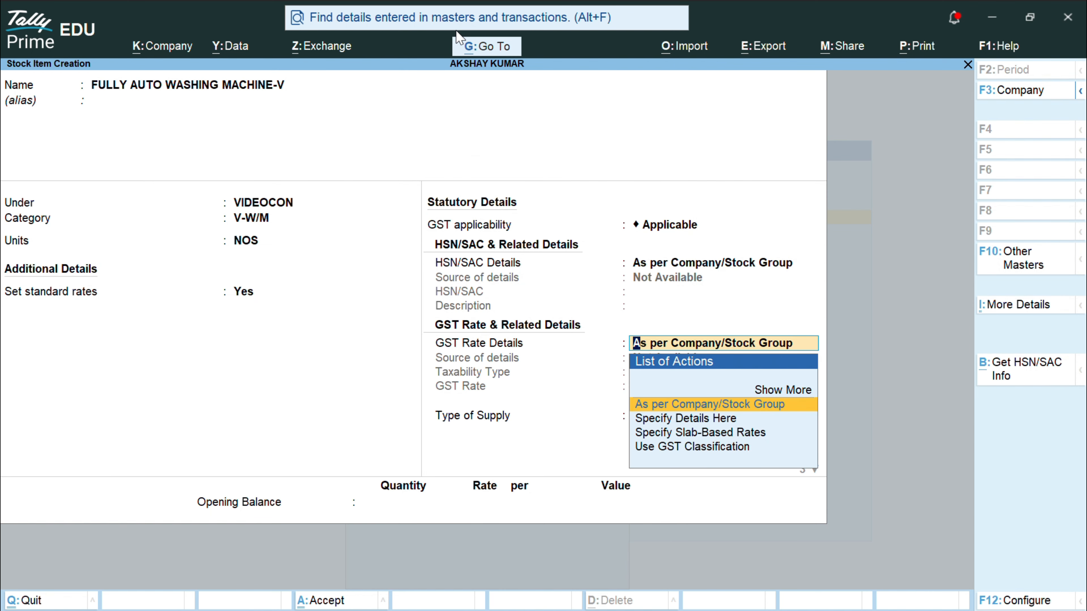
Step: Specify HSN/SAC code 85212000 with the description ELECTRONIC GOODS
key("BackSpace")
key("Down")
key("Return")
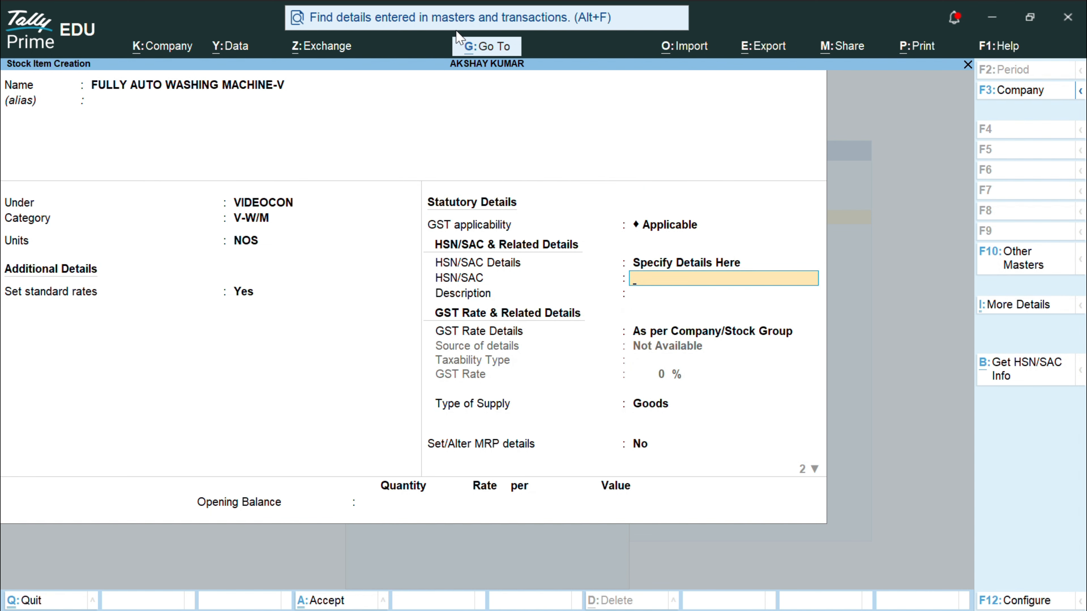
type("85212000")
key("Return")
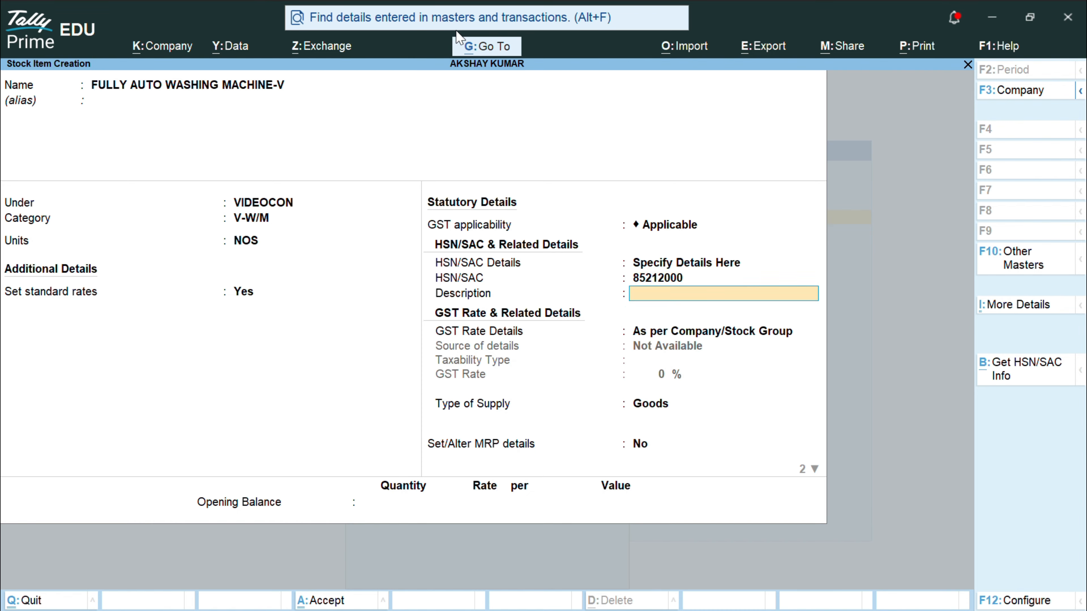
type("ELECTRONIC GOODS")
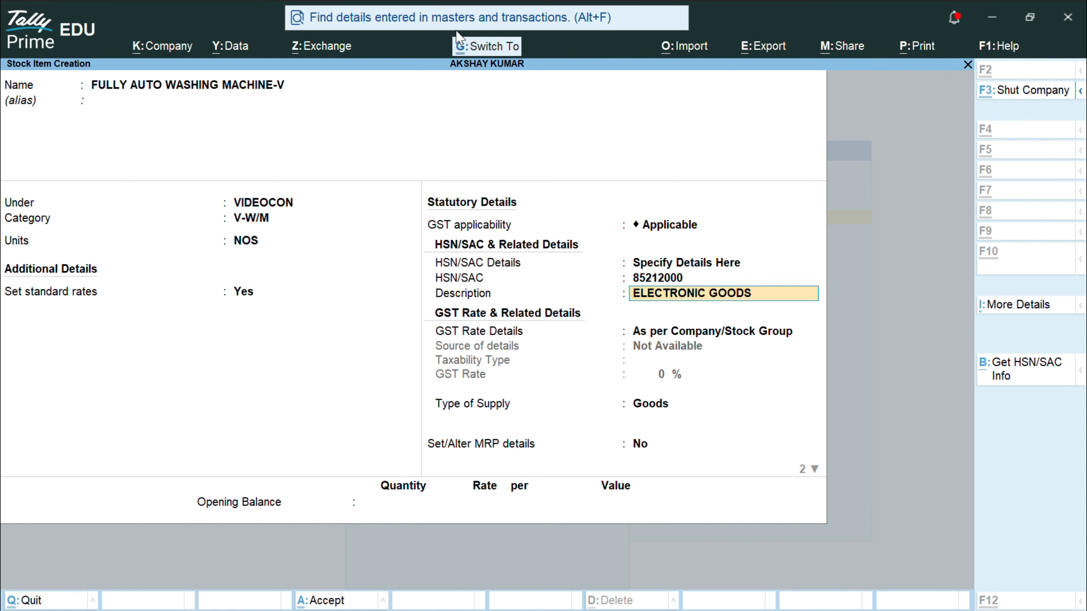
key("Return")
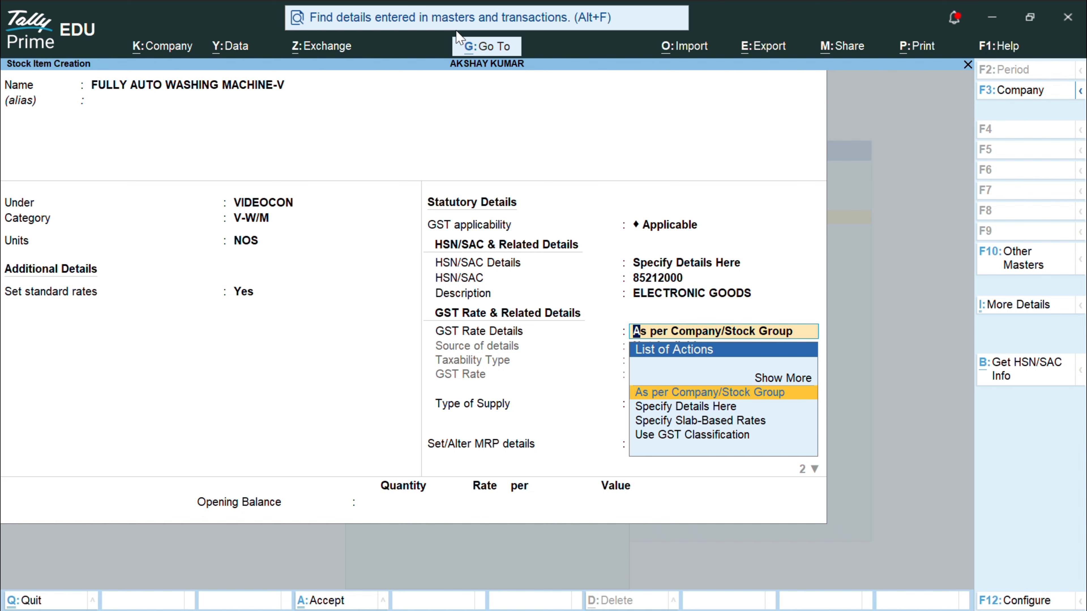
Step: Set the GST rate as Taxable at 28%, as goods with no MRP
key("Down")
key("Return")
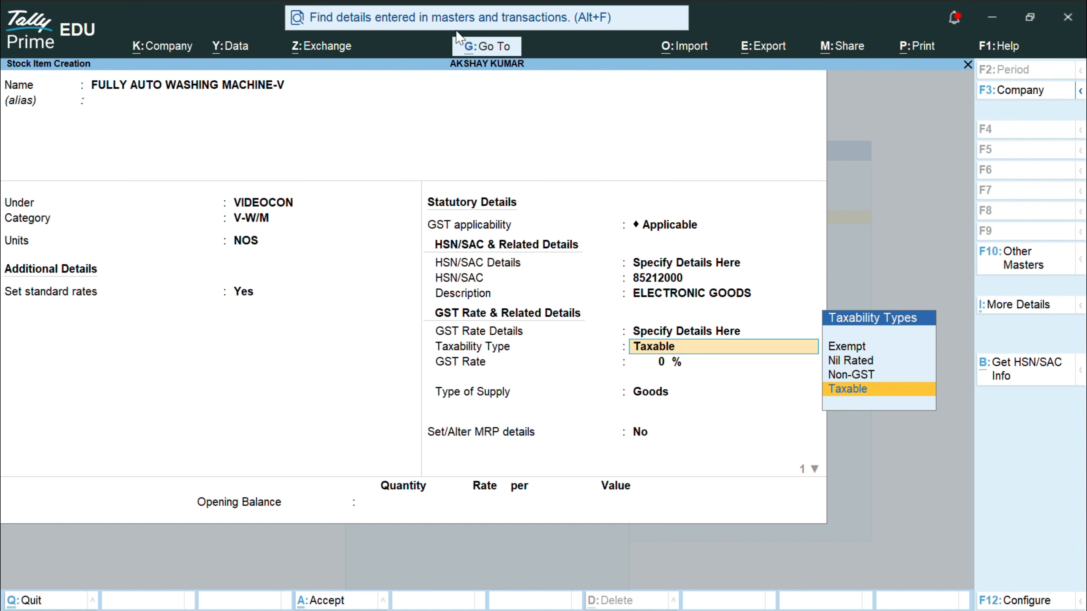
key("Return")
type("2")
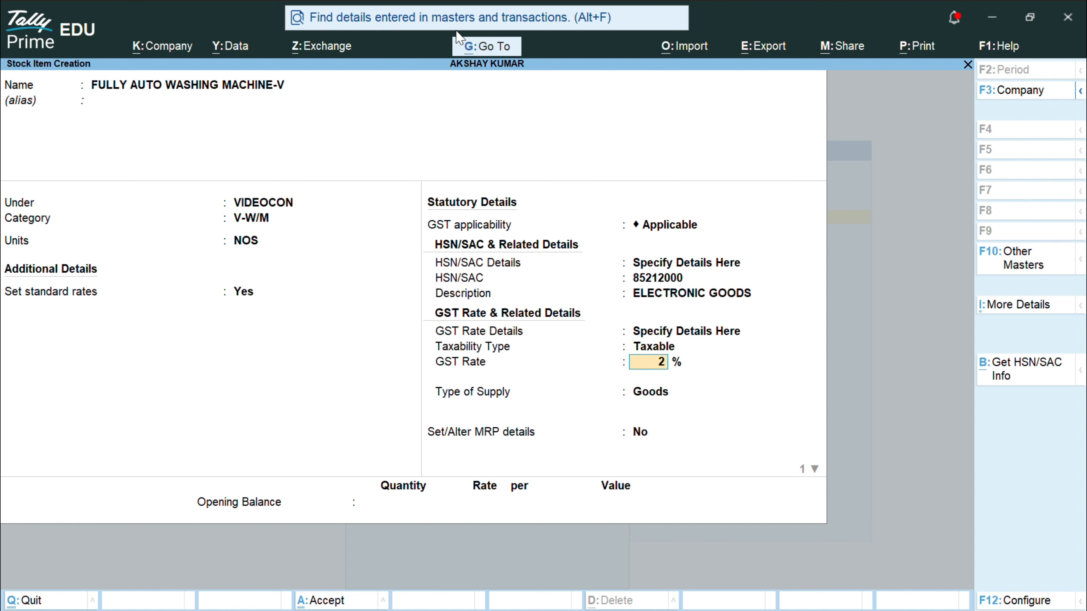
type("8")
key("Return")
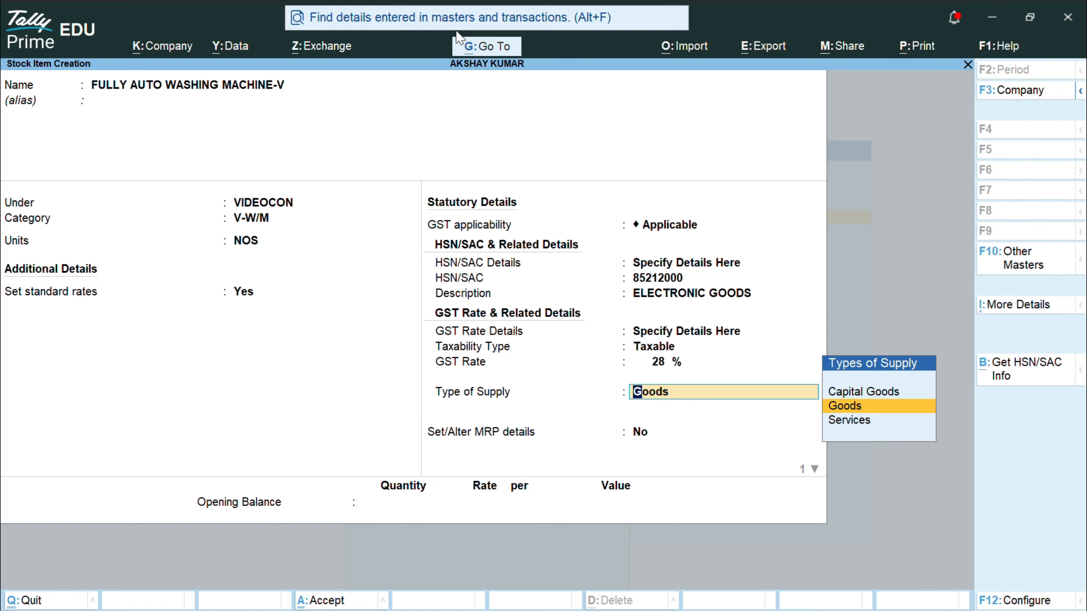
key("Return")
key("Return")
key("Return")
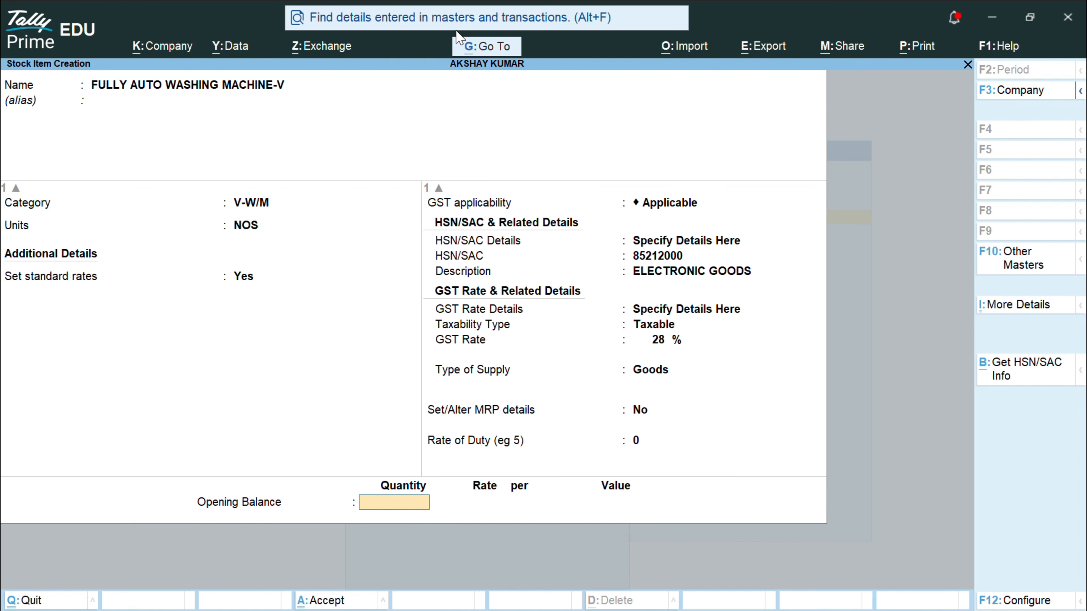
Step: Enter 35 NOS opening stock and allocate 10 NOS to SHOW ROOM at 10,000
type("35")
key("Return")
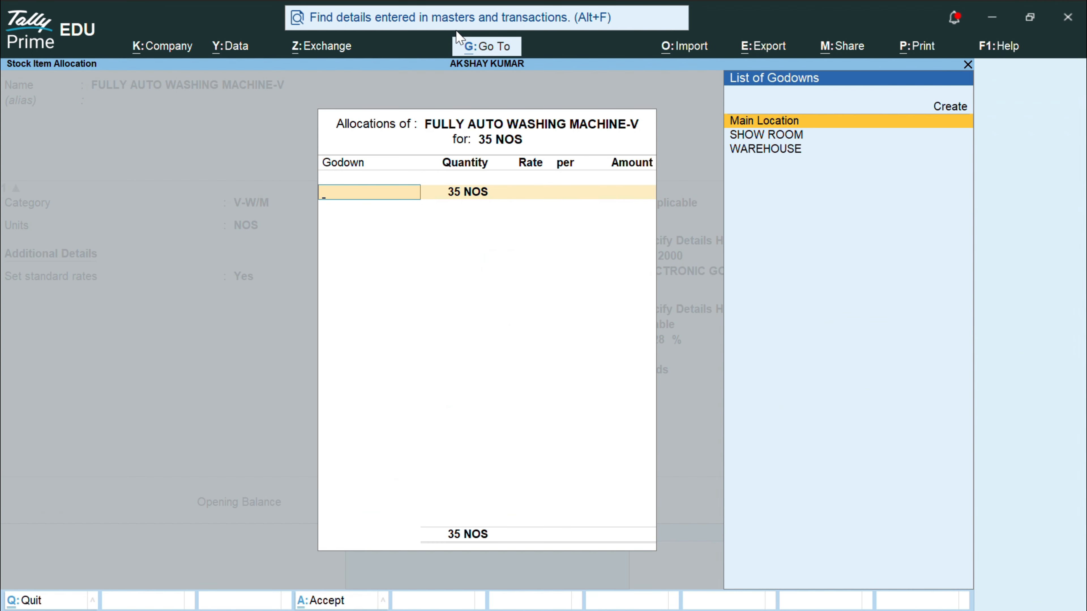
key("Down")
key("Down")
key("Up")
key("Return")
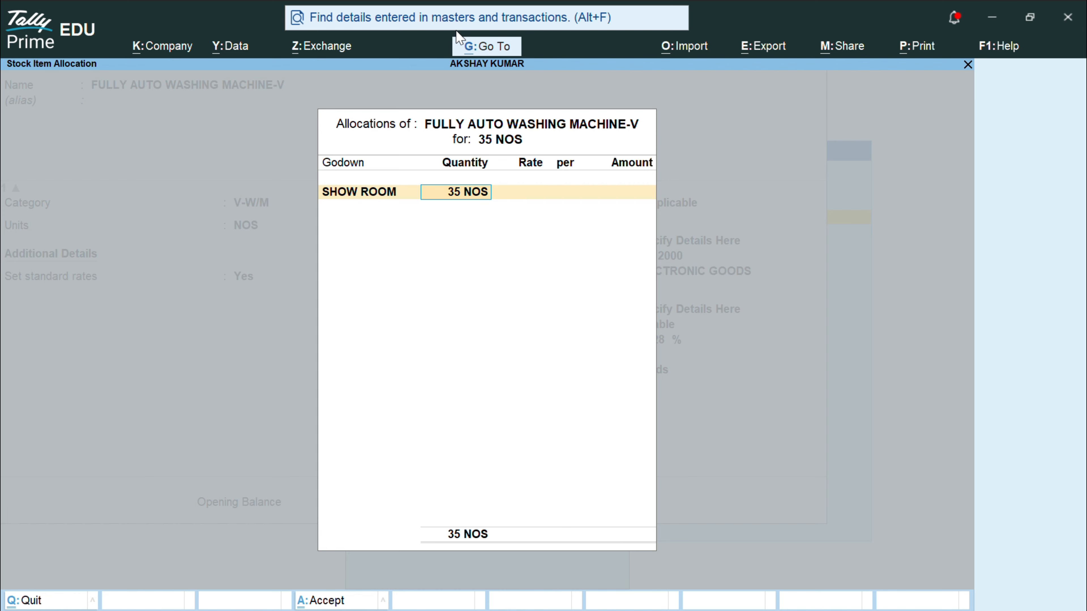
type("10")
key("Return")
type("1")
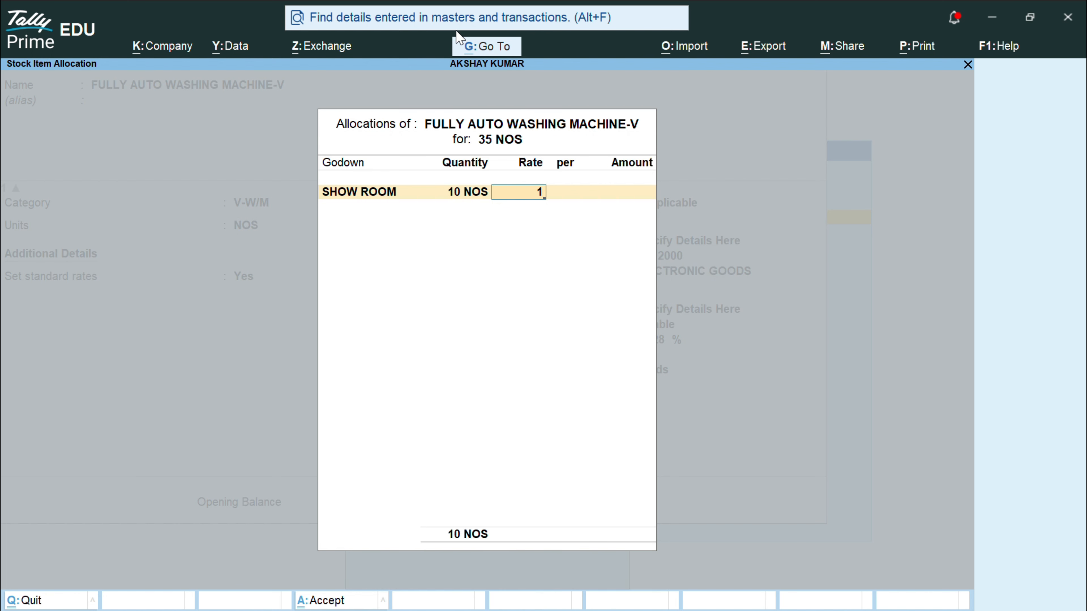
type("0,000")
key("Return")
key("Return")
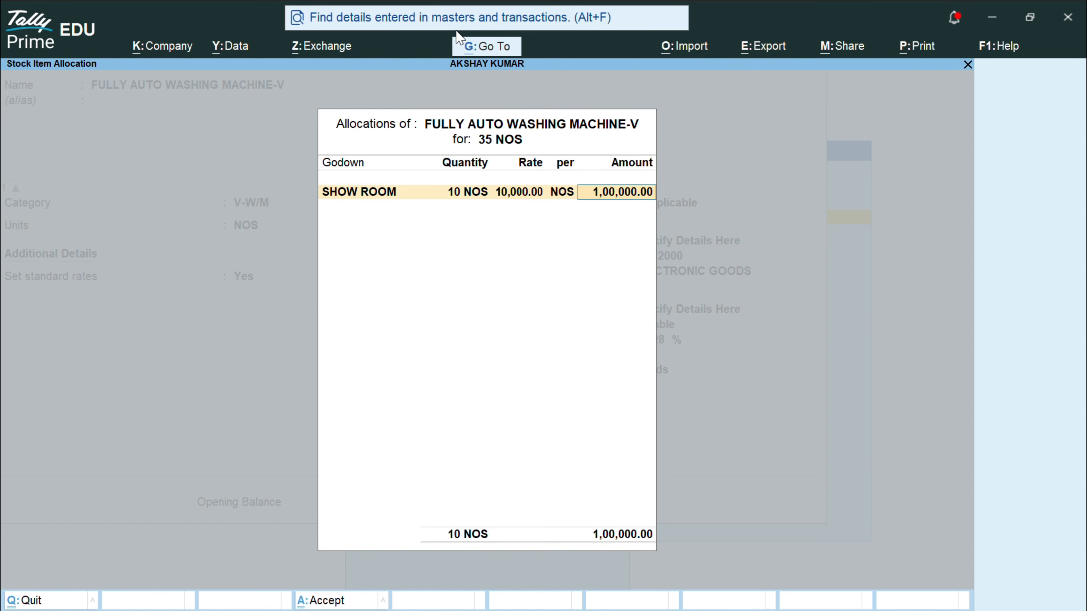
Step: Allocate the remaining 25 NOS to WAREHOUSE at 10,000
key("Return")
key("Down")
key("Down")
key("Return")
key("Return")
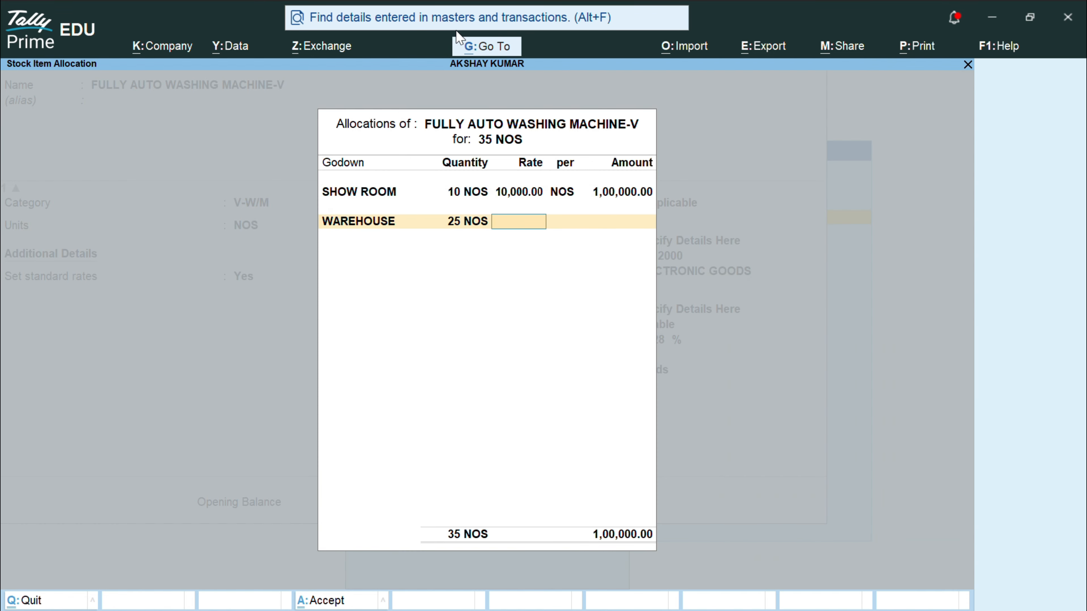
type("10000")
key("Return")
key("Return")
key("Return")
key("Return")
key("Return")
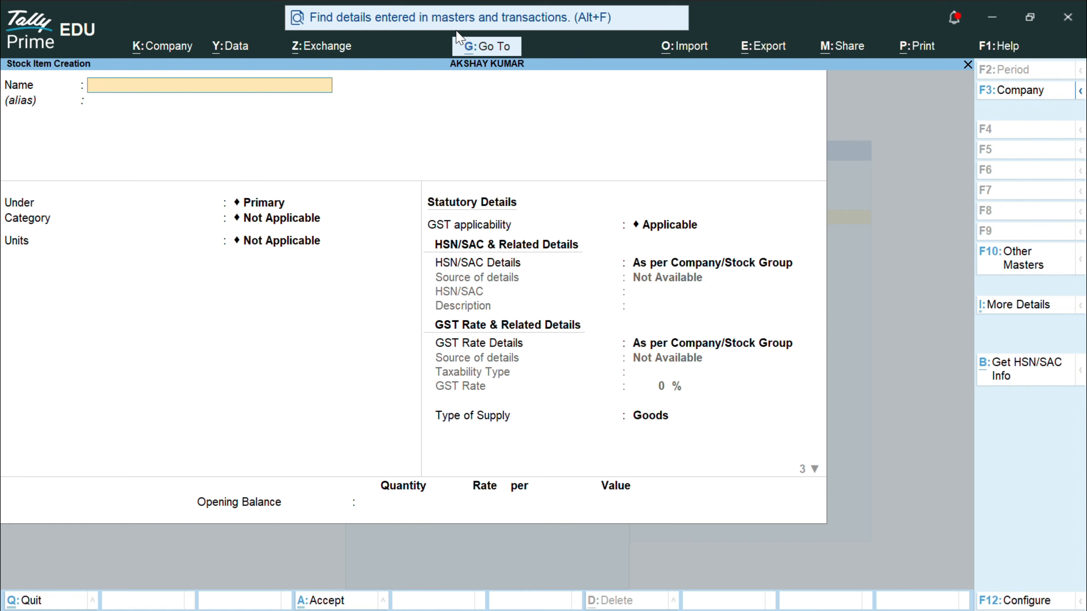
Step: Name the item AC AUTOMATIC -V, under VIDEOCON, category V-AC, unit NOS, with standard rates on
type("AC AUTOMATIC -")
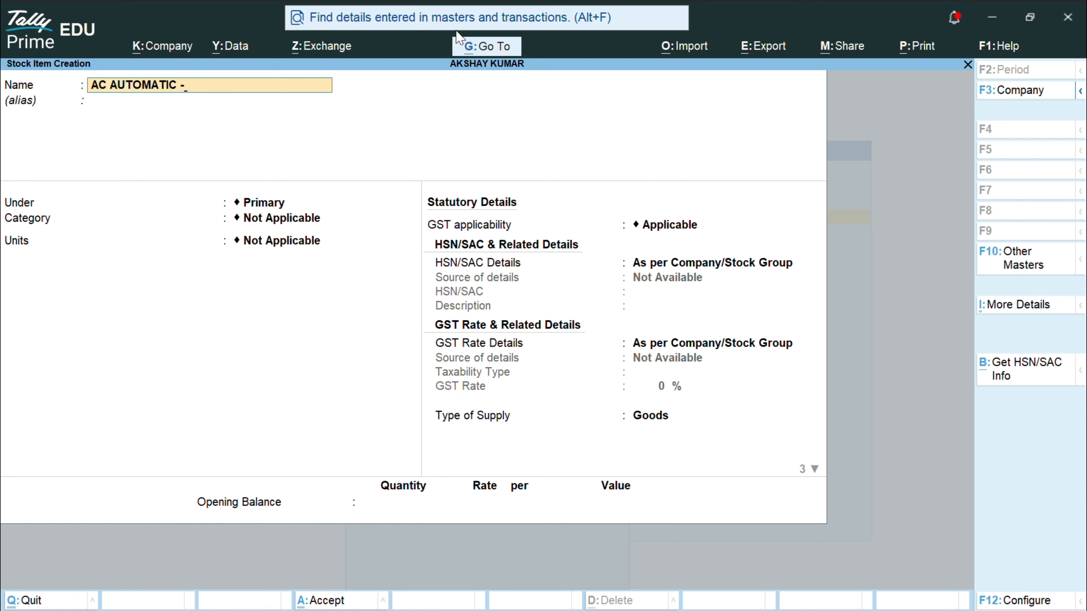
type("V")
key("Return")
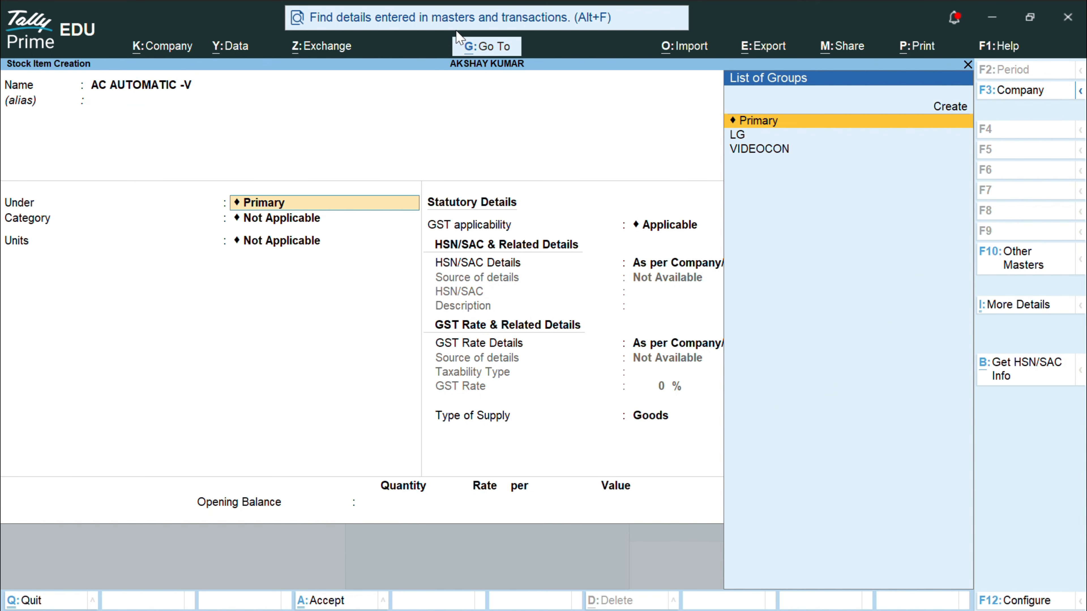
key("Down")
key("Down")
key("Return")
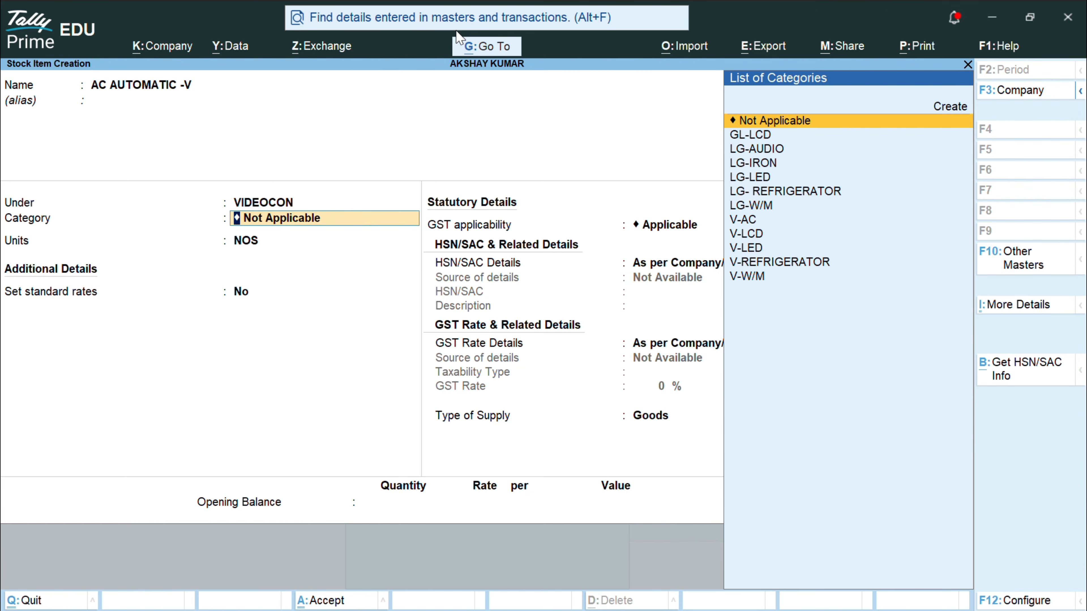
key("Down")
key("Down")
key("Down")
key("Down")
key("Down")
key("Down")
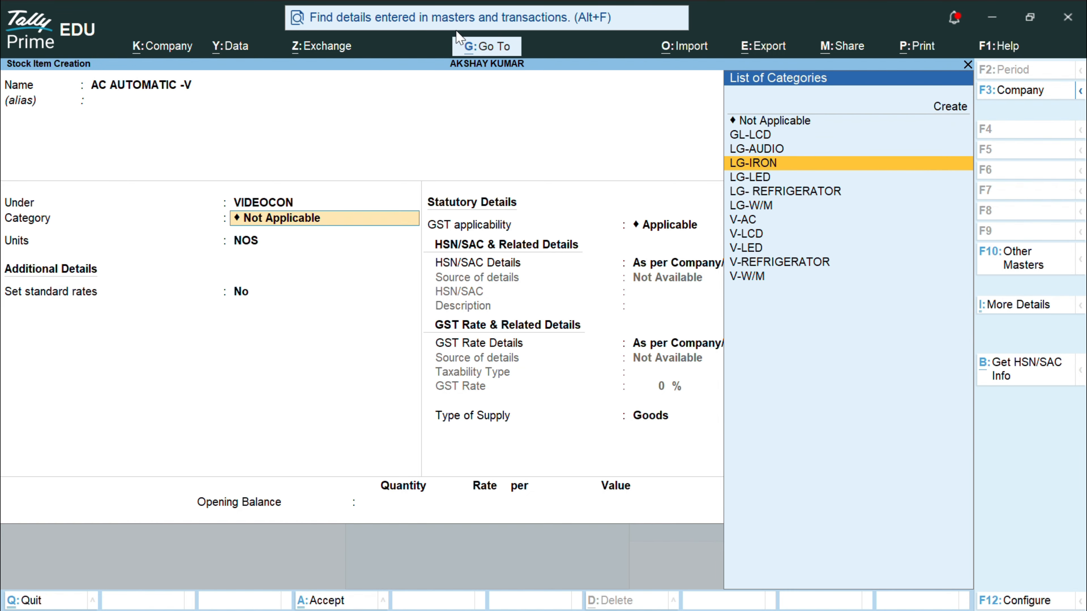
key("Down")
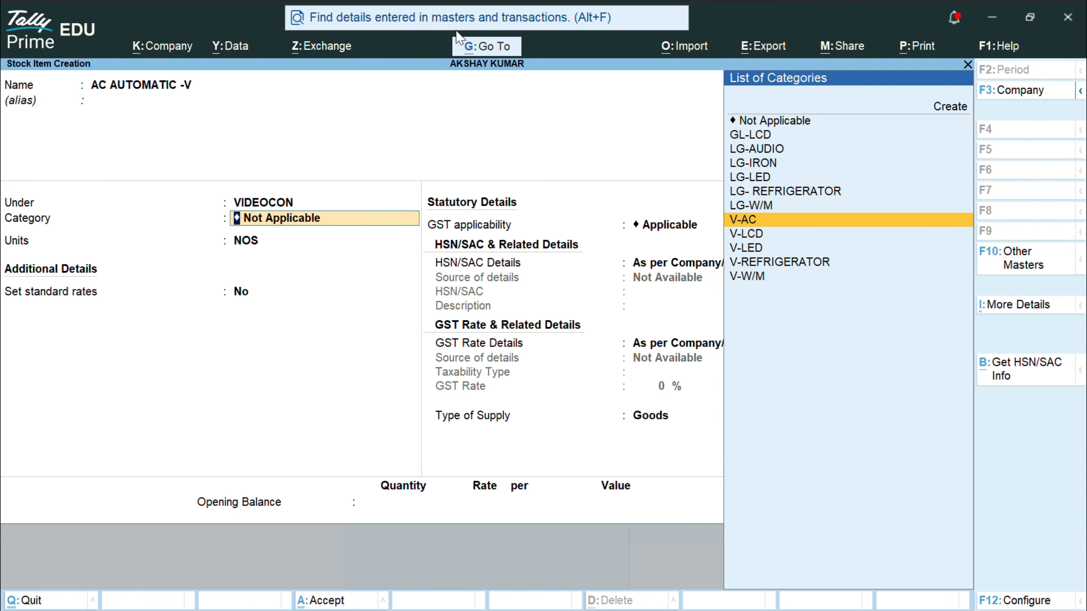
key("Return")
key("Return")
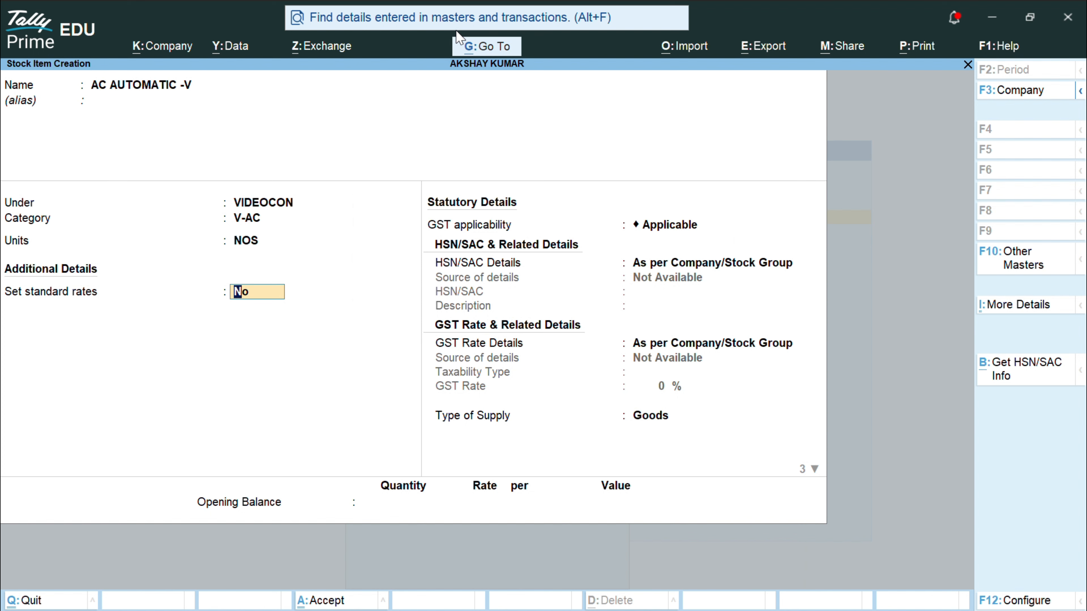
type("y")
key("Return")
key("Return")
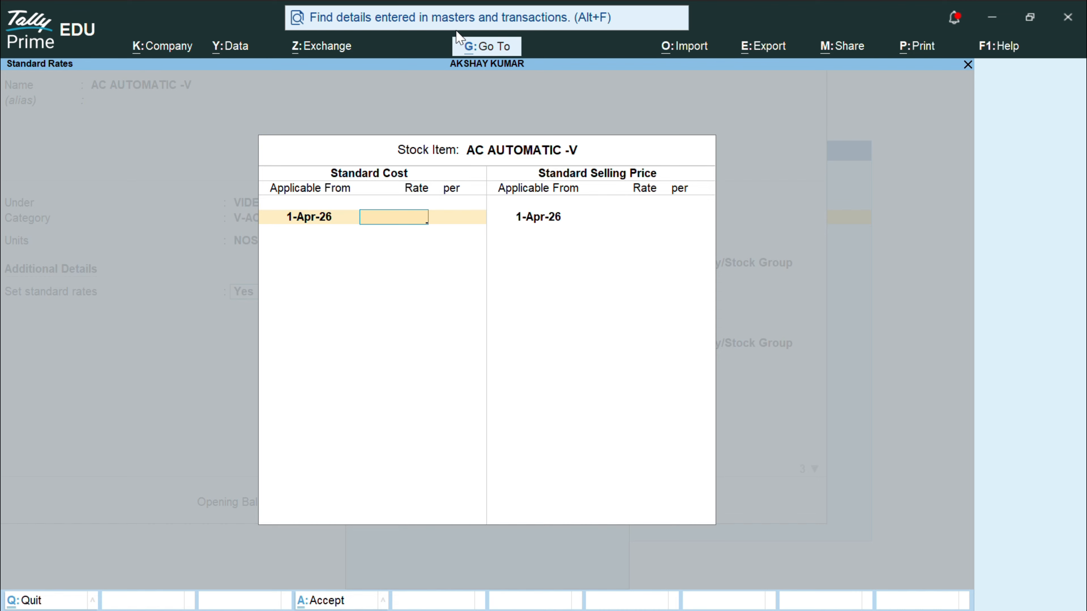
Step: Enter standard cost 22,000 and selling price 23,000 per NOS, then specify HSN details here
type("220000")
key("BackSpace")
key("Return")
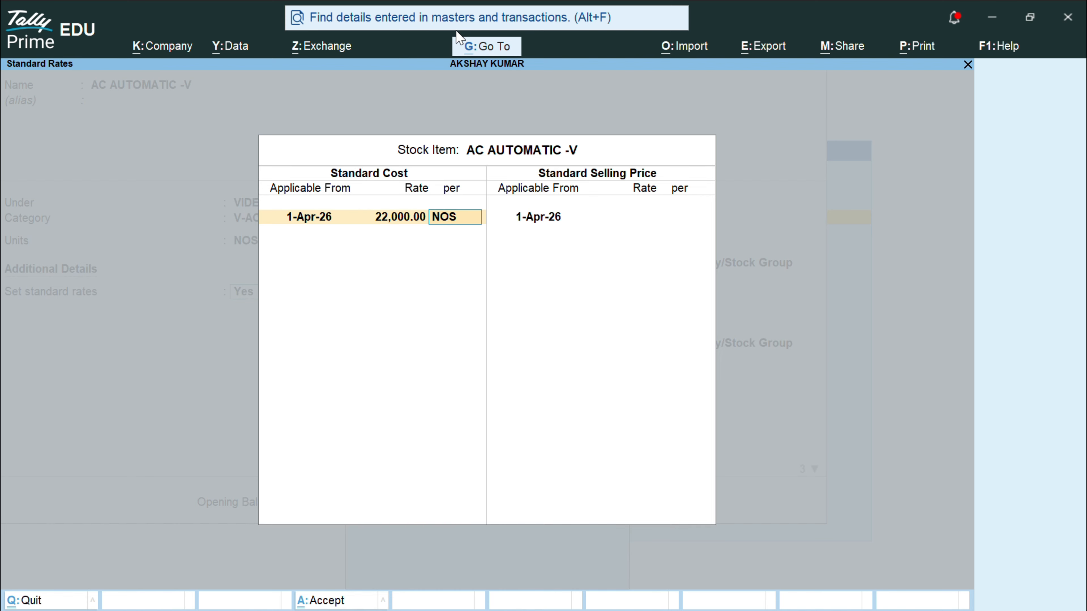
key("Return")
key("Return")
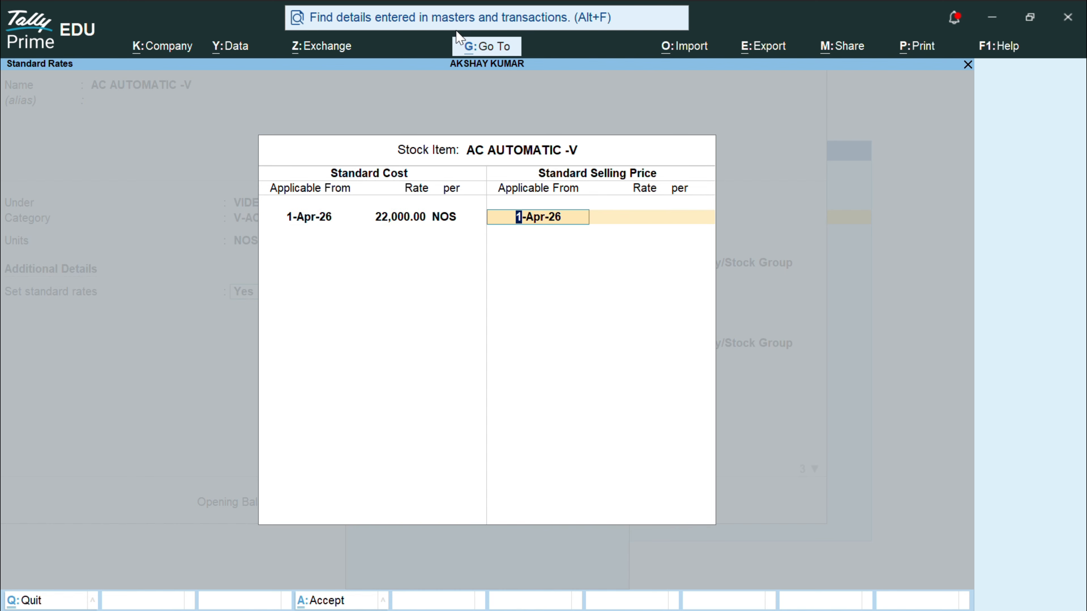
key("Return")
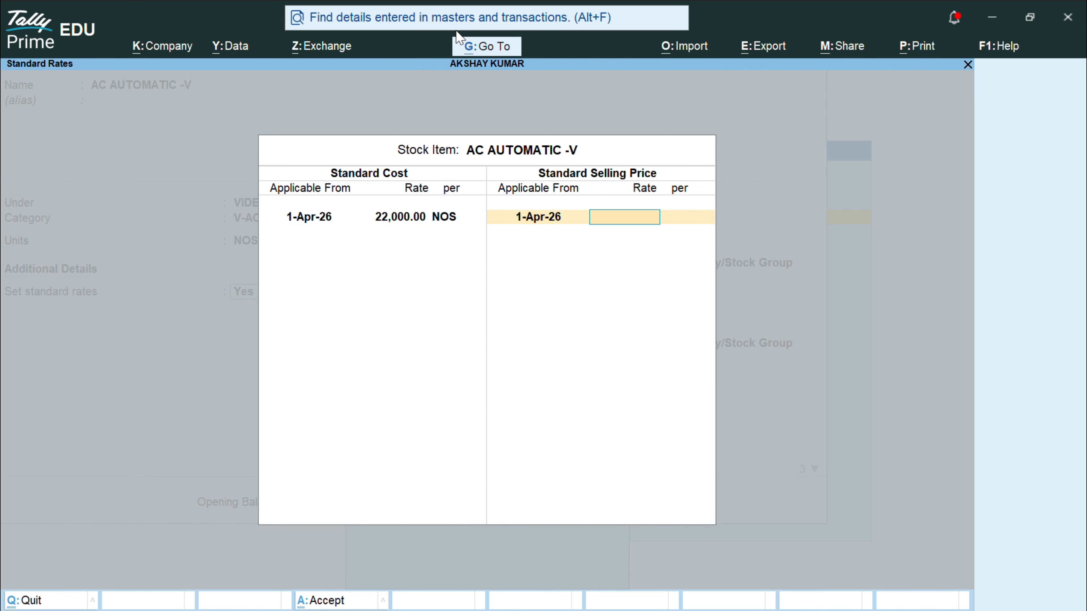
type("23,")
type("000")
key("Return")
key("Return")
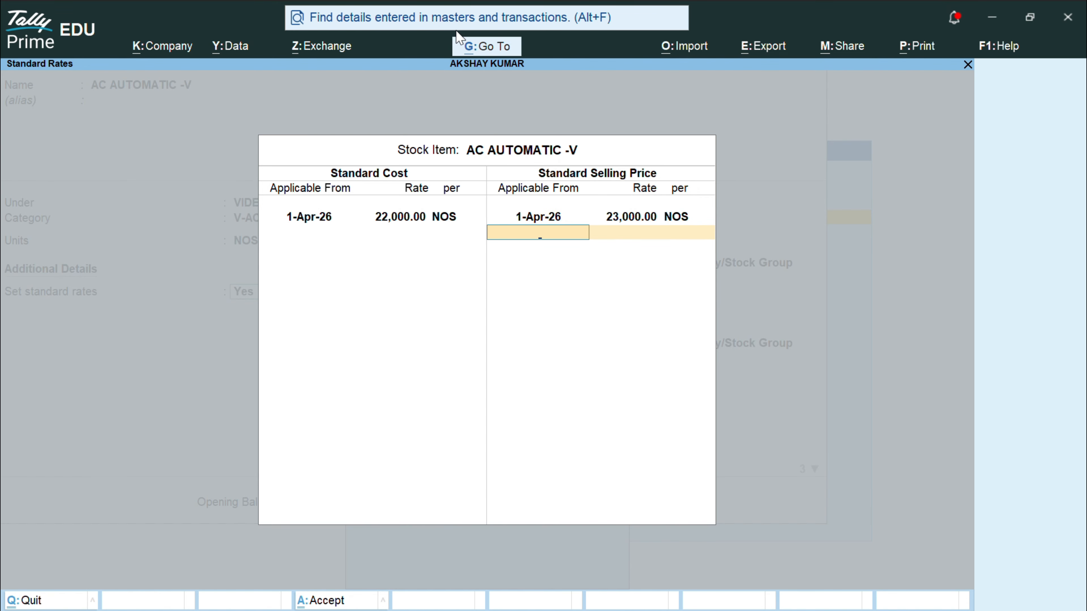
key("Return")
key("Return")
key("Down")
key("Return")
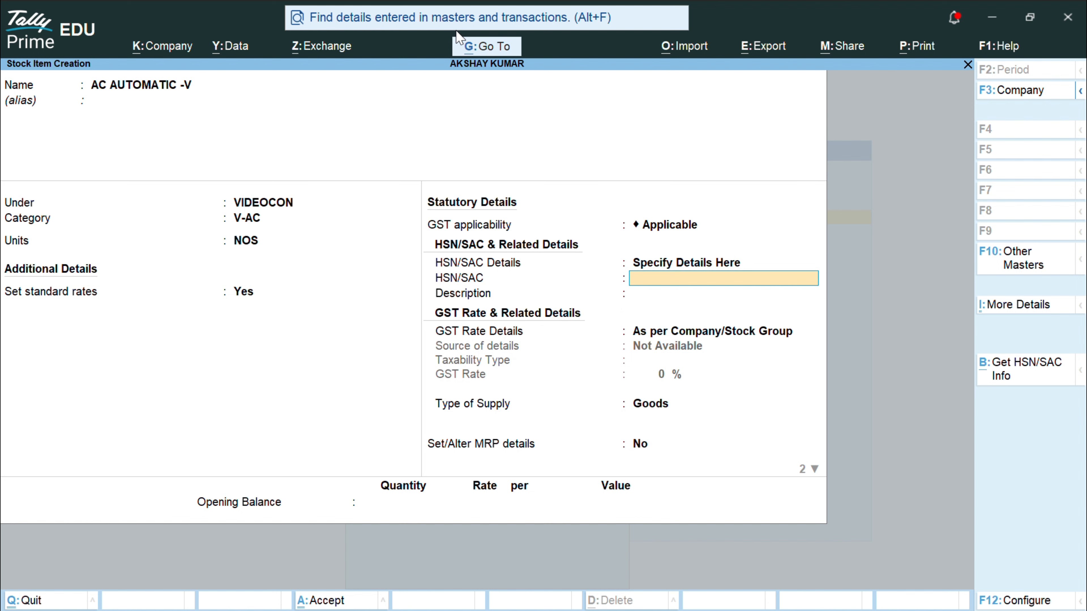
Step: Enter HSN code 85021100 with the description ELECTRONIC GOODS
type("85021100")
key("Return")
key("ctrl+alt+v")
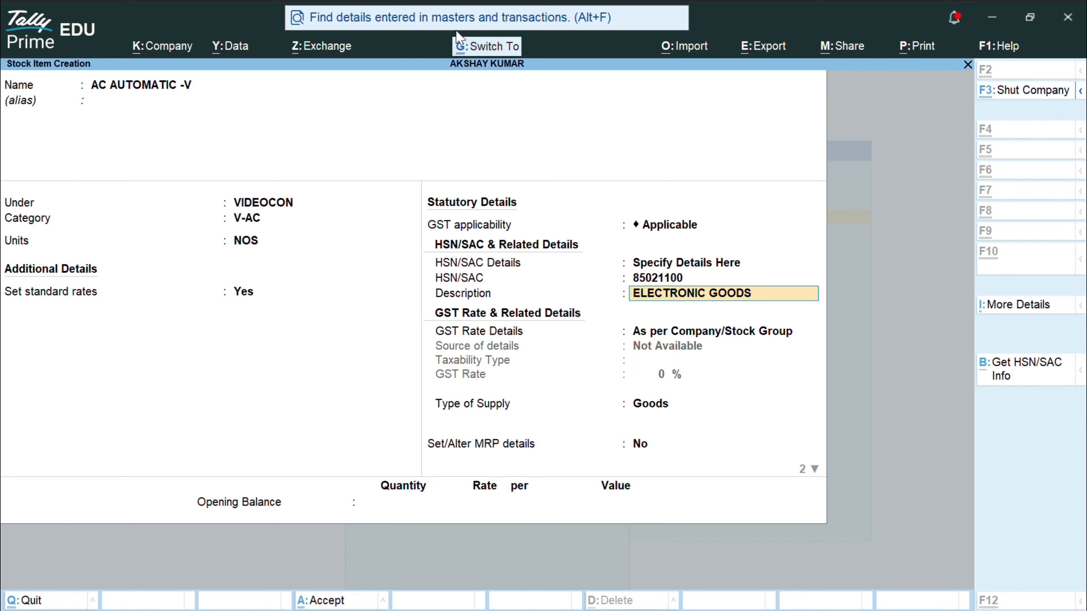
key("Return")
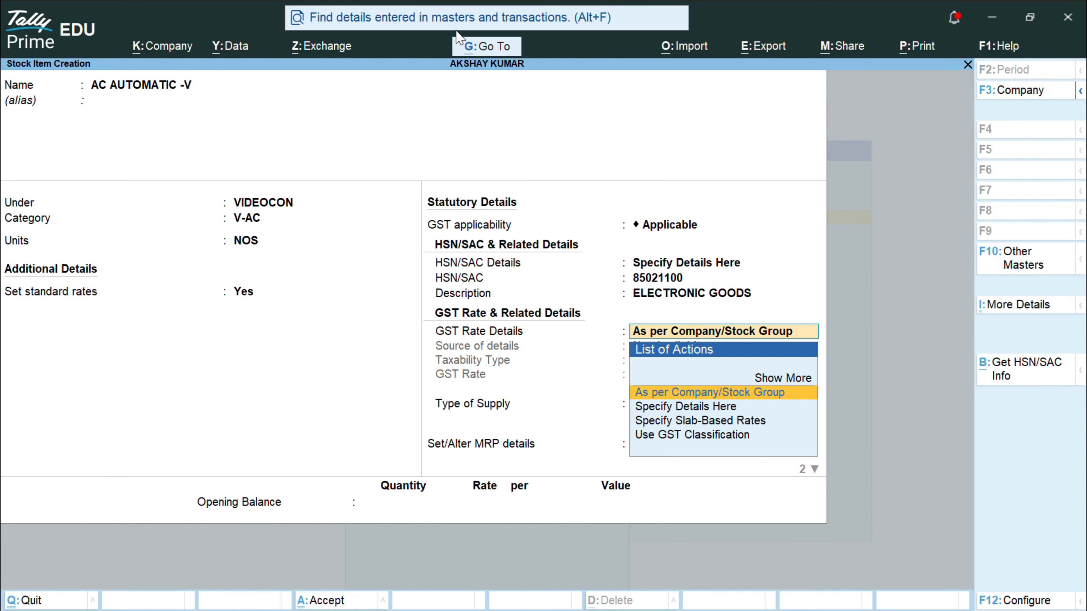
Step: Specify GST here as Taxable at 28% for Goods, with no MRP details
key("Down")
key("Return")
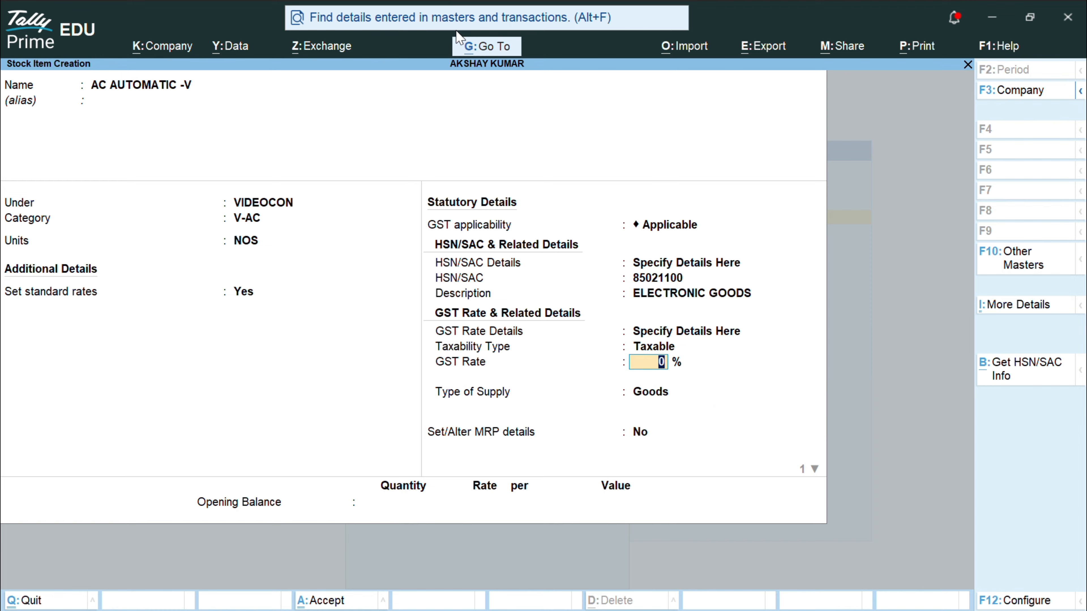
key("Return")
type("28")
key("Return")
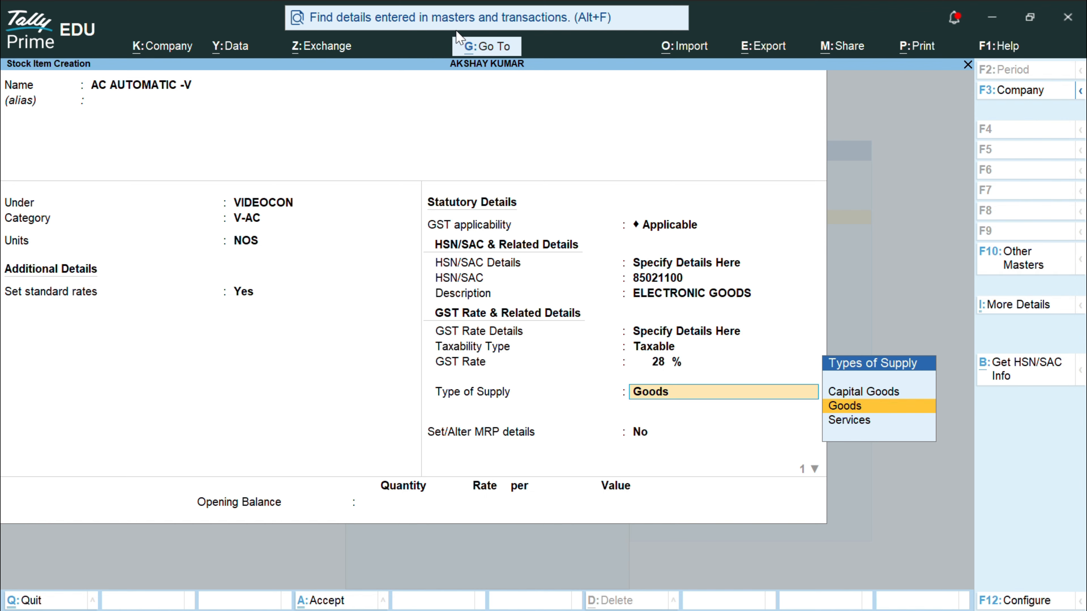
key("Return")
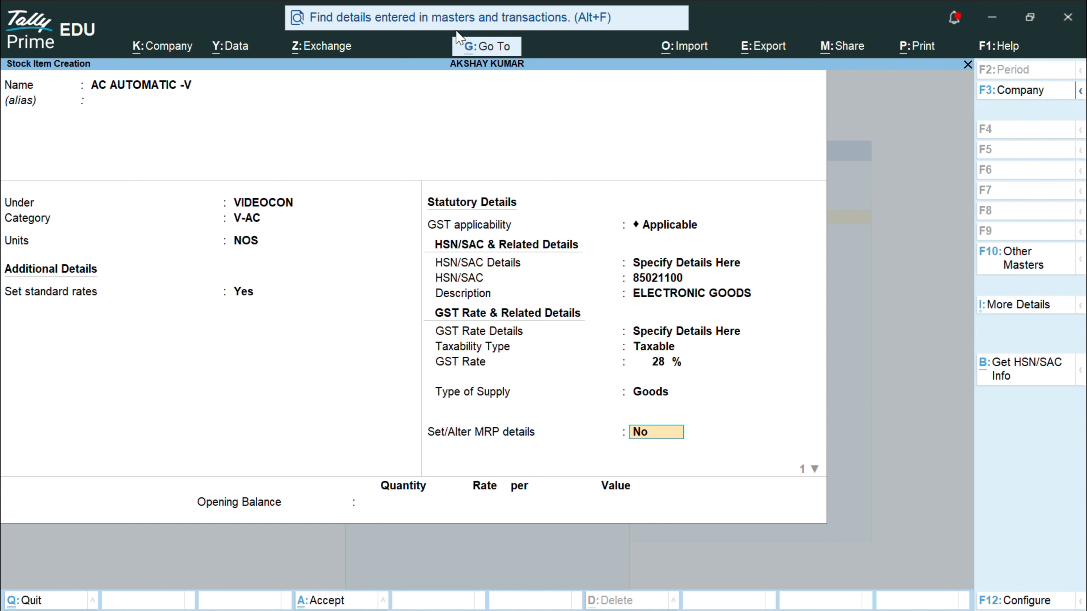
key("Return")
key("Return")
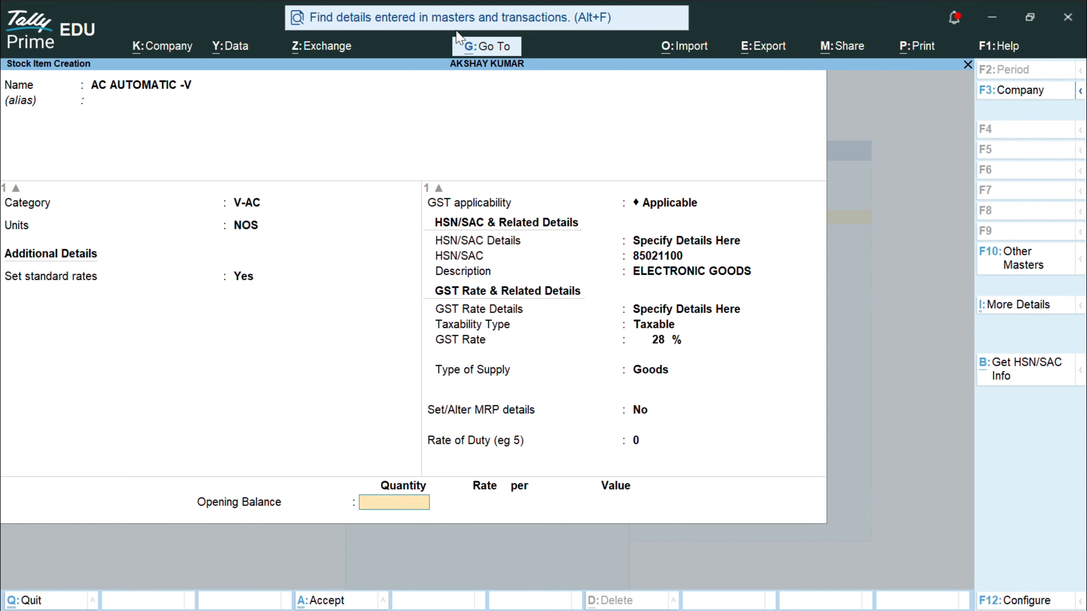
Step: Enter a 30 NOS opening balance and allocate 15 NOS to SHOW ROOM at 22,000
type("30")
key("Return")
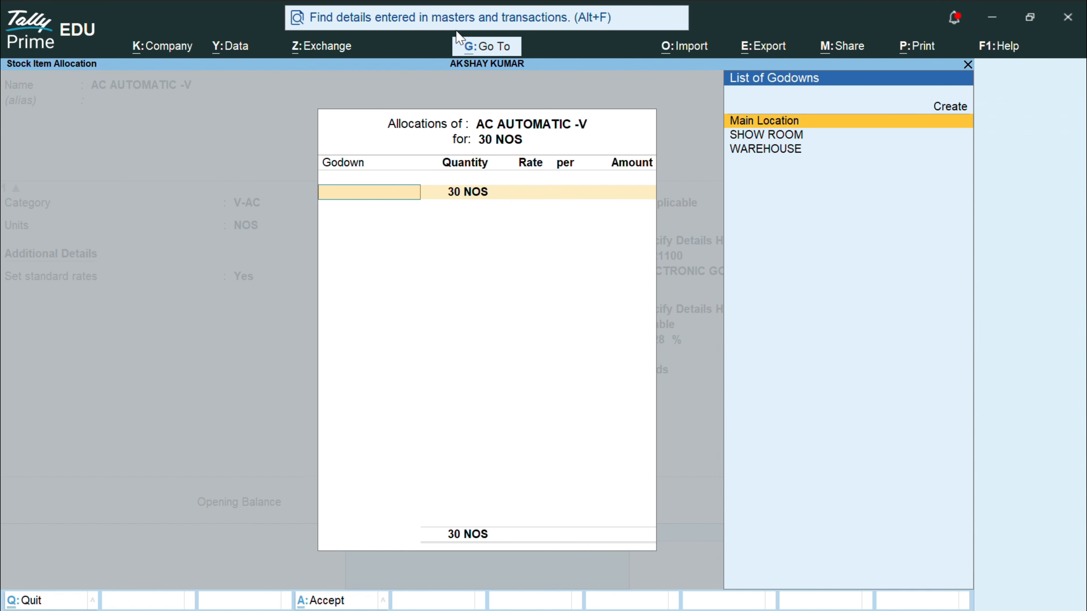
key("Down")
key("Return")
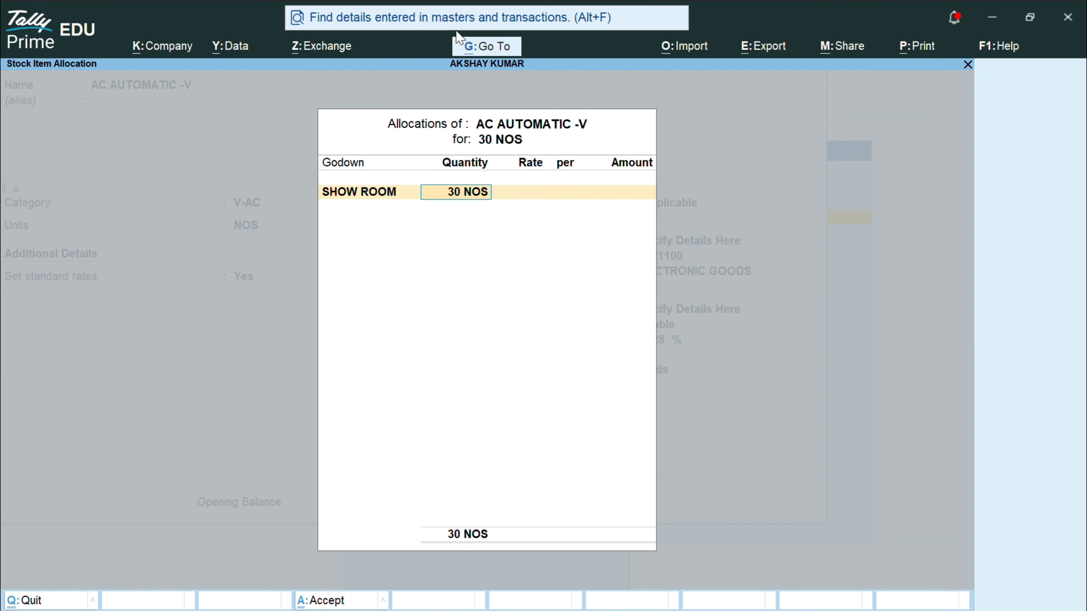
type("15")
key("Return")
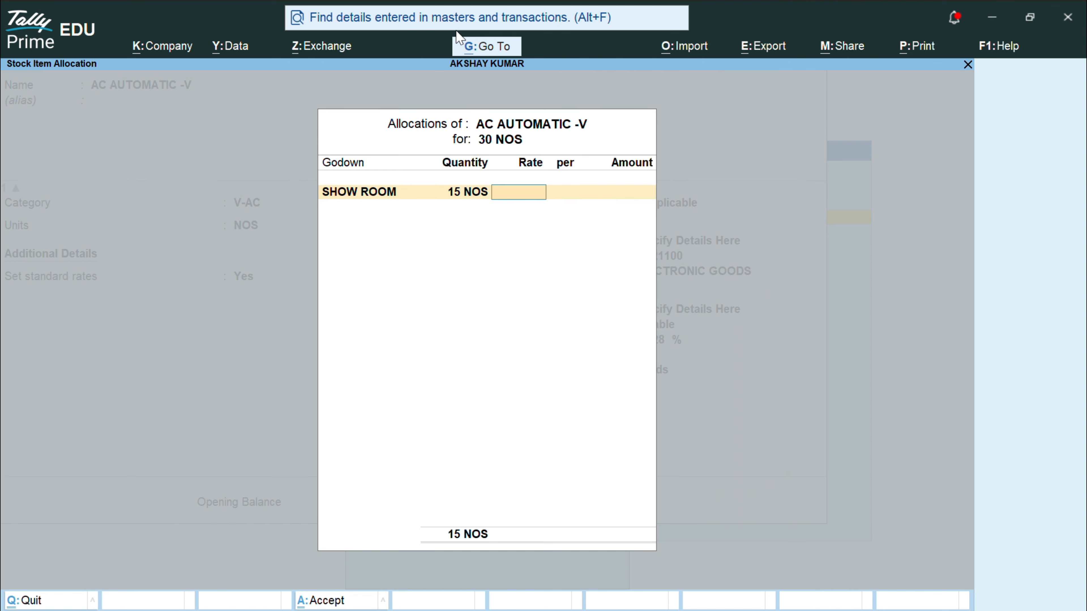
type("22,000")
key("Return")
key("Return")
key("Return")
Step: Allocate the remaining 15 NOS to WAREHOUSE at 22,000 and save the item
key("Down")
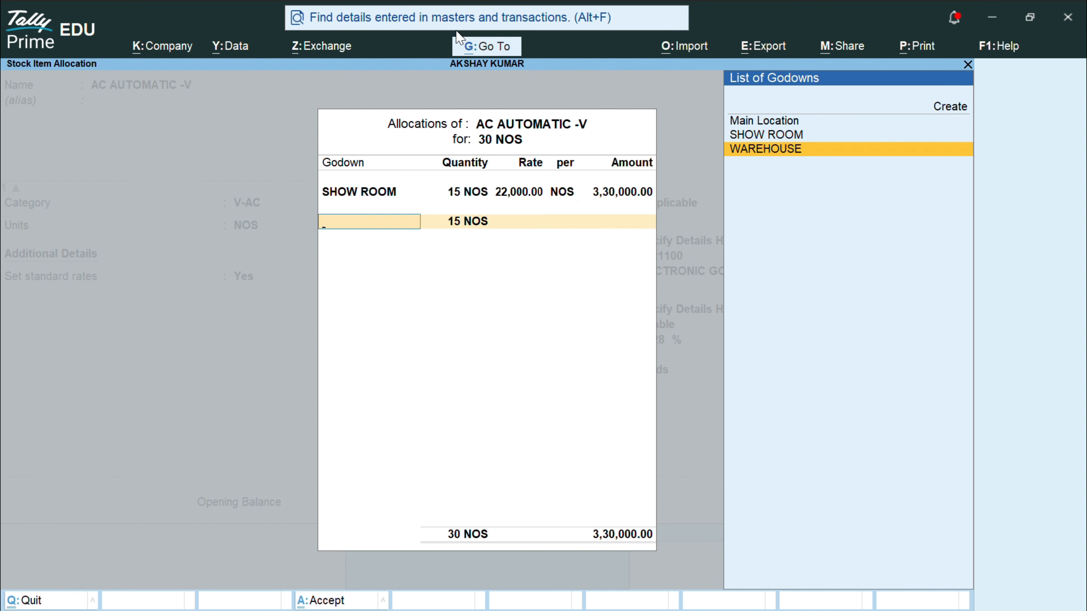
key("Return")
key("Return")
type("22,")
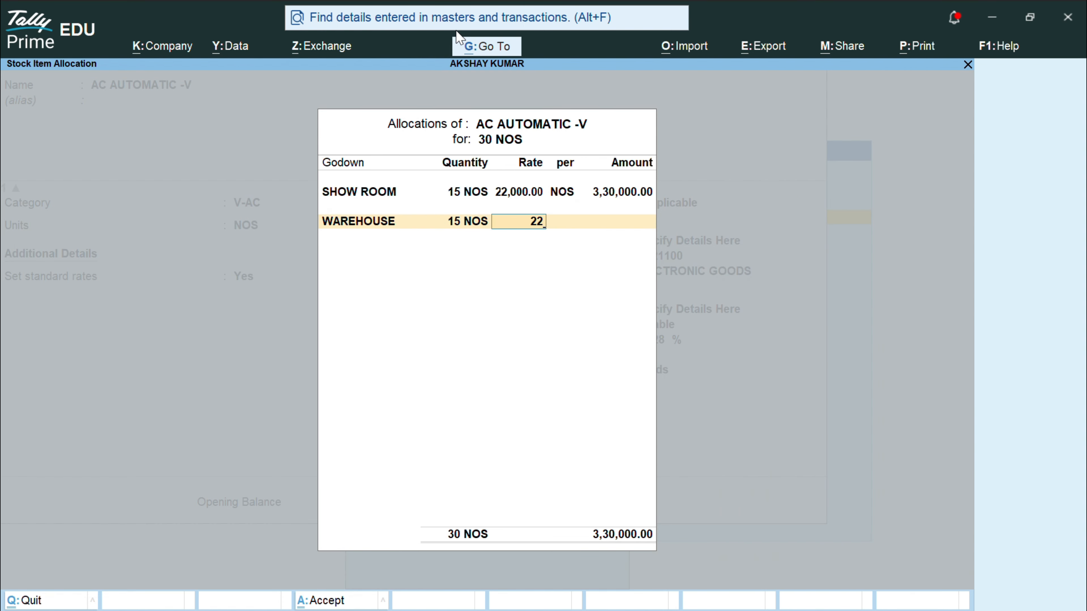
type("000")
key("Return")
key("Return")
key("Return")
key("Return")
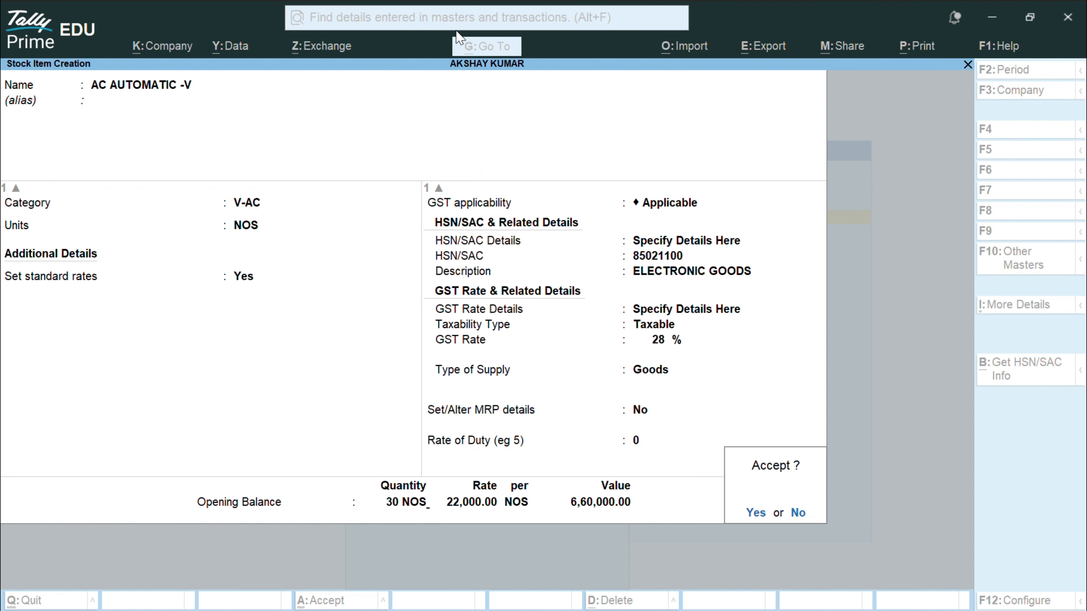
key("Return")
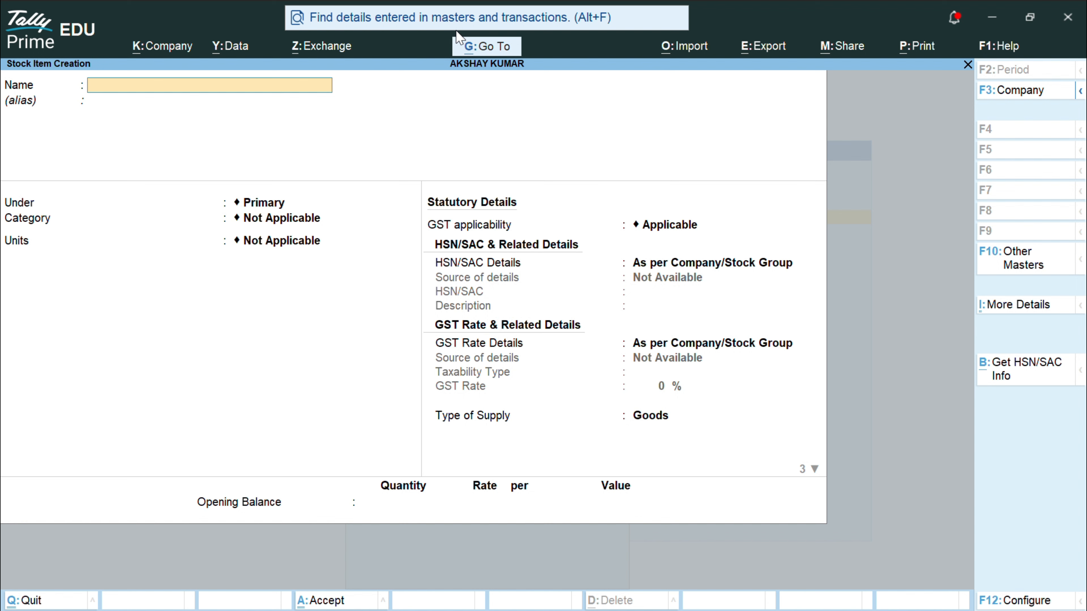
Step: Name the item IRON-LG, under LG, category LG-IRON, unit NOS
type("IRON-LG")
key("Return")
key("Return")
key("Down")
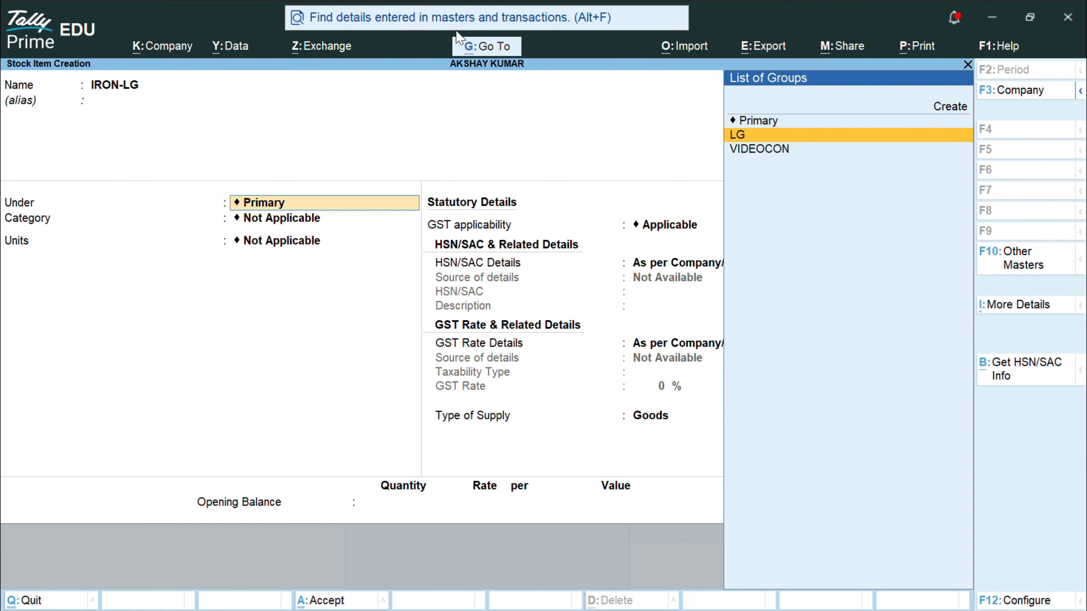
key("Return")
key("Down")
key("Down")
key("Down")
key("Down")
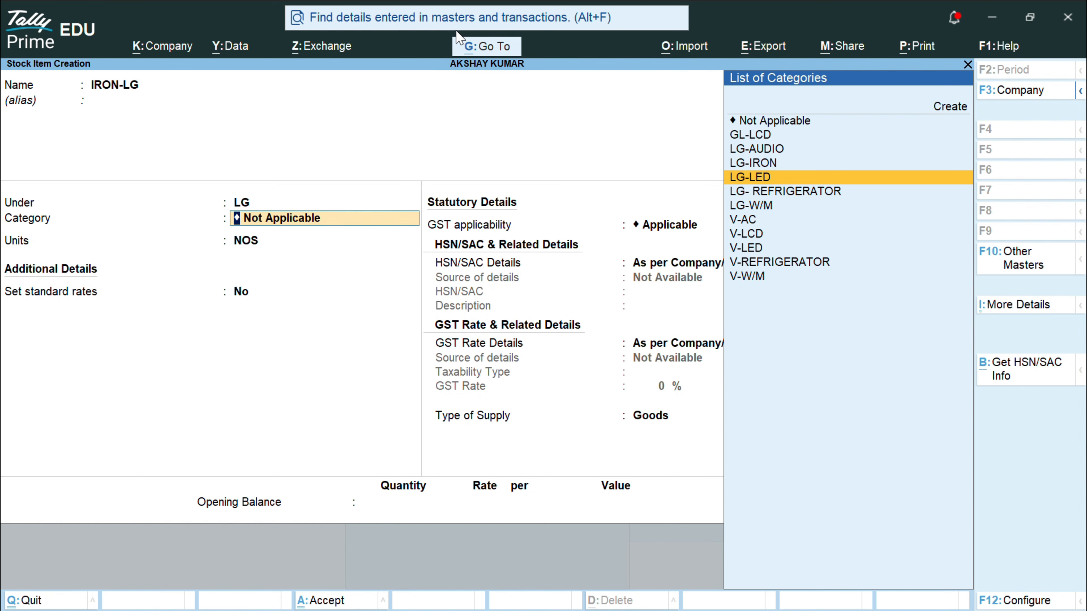
key("Up")
key("Up")
key("Down")
key("Return")
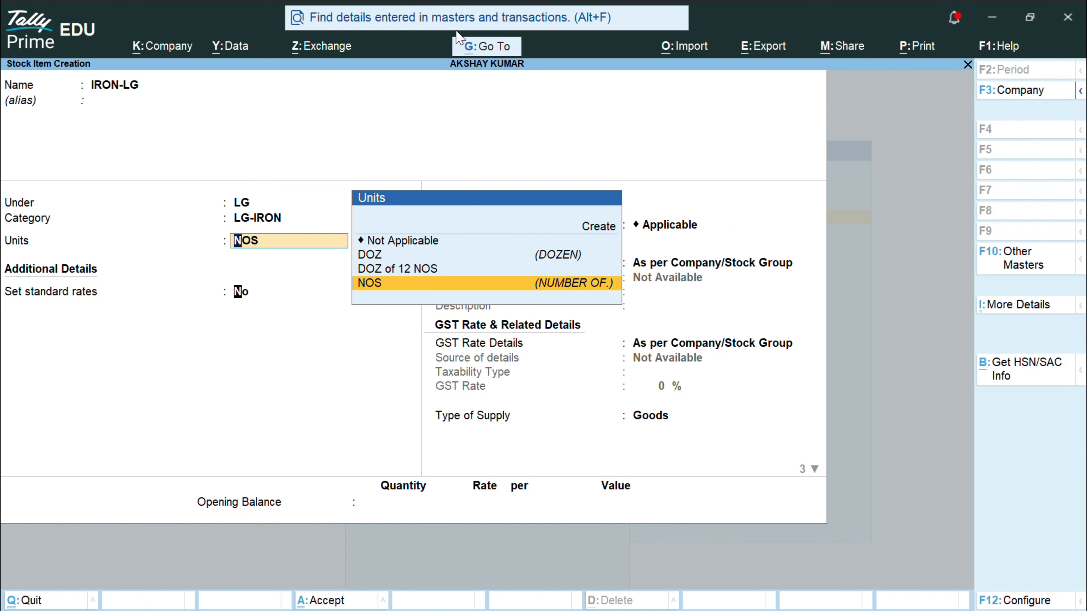
key("Return")
Step: Turn on standard rates with cost 300 and selling price 350 per NOS from 1-Apr-26
type("y")
key("Return")
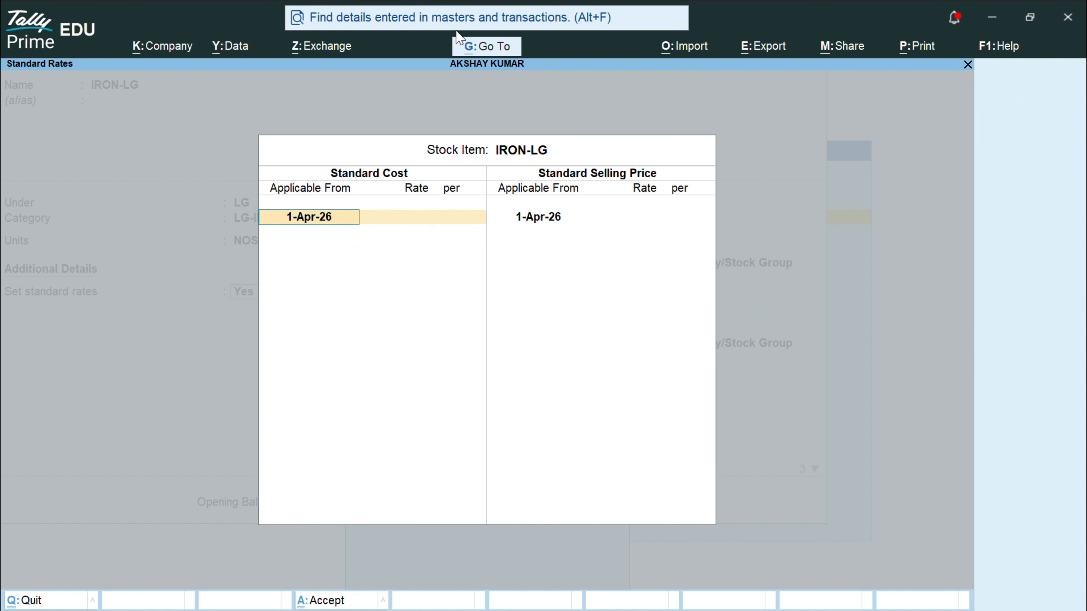
key("Return")
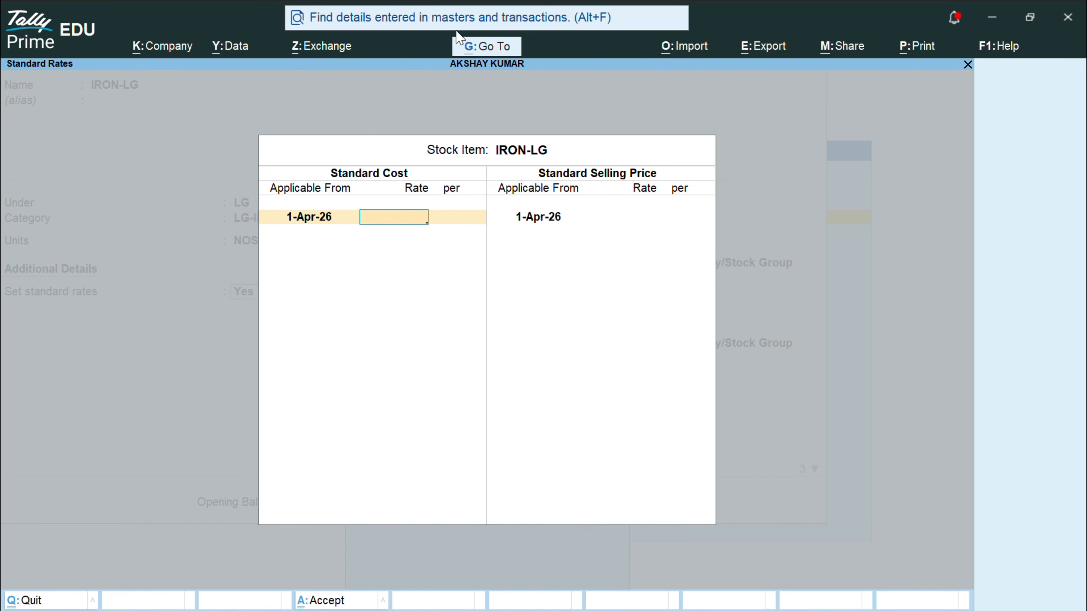
type("300")
key("Return")
key("Return")
key("Return")
key("Return")
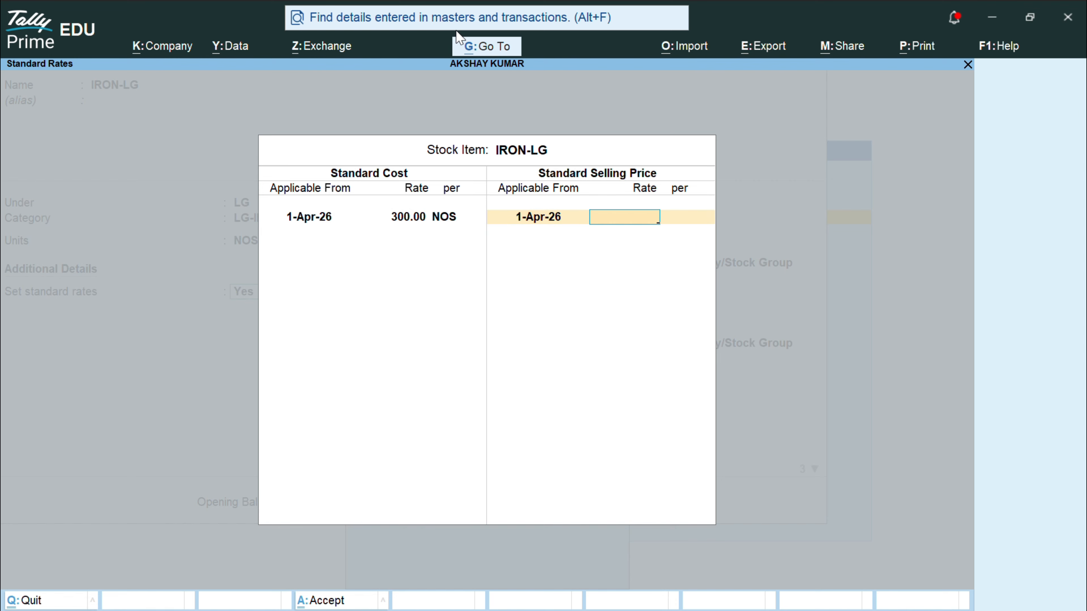
type("3500")
key("BackSpace")
key("Return")
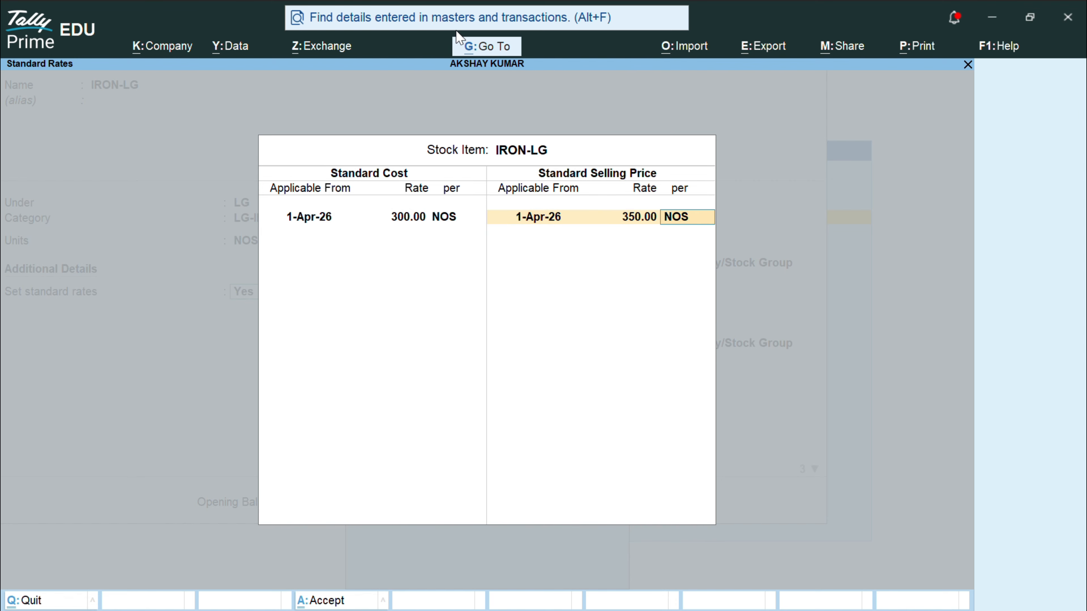
key("Return")
key("Return")
Step: Specify HSN 85022100 here with the description ELECTRONIC GOODS
key("Down")
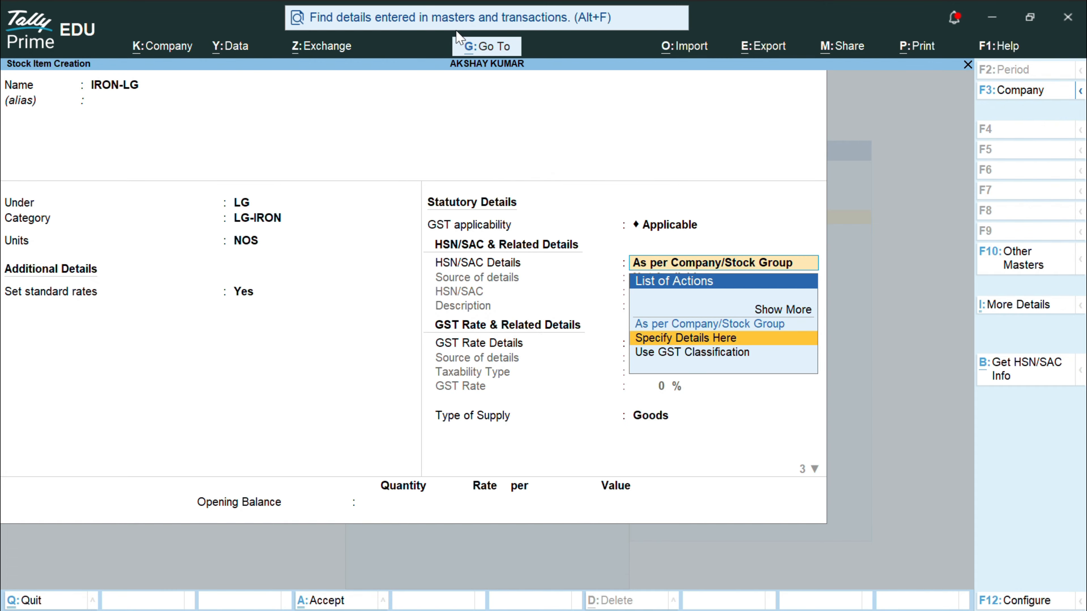
key("Return")
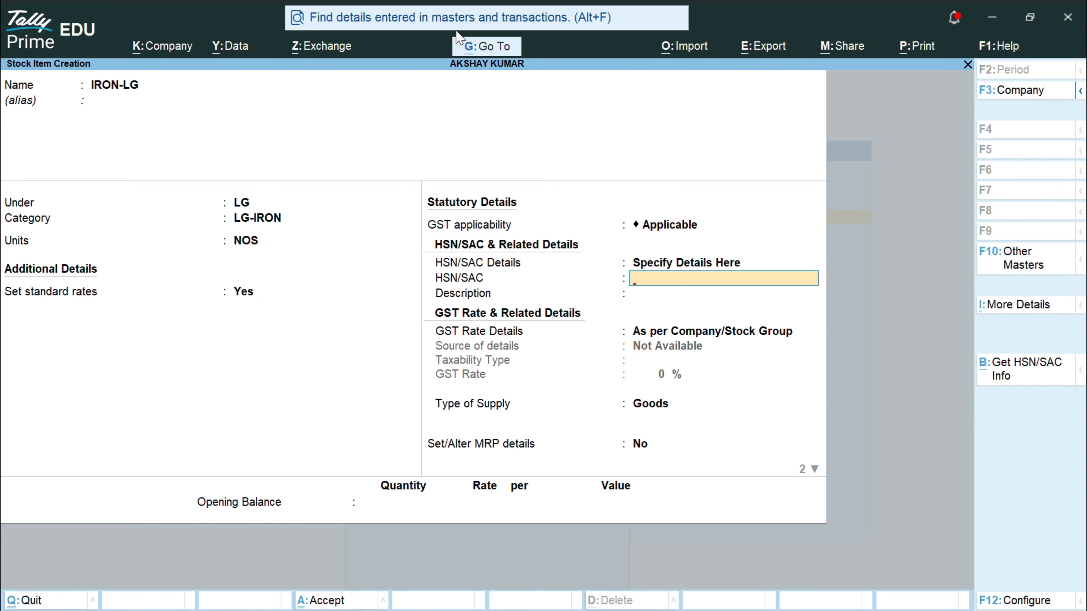
type("85022100")
key("Return")
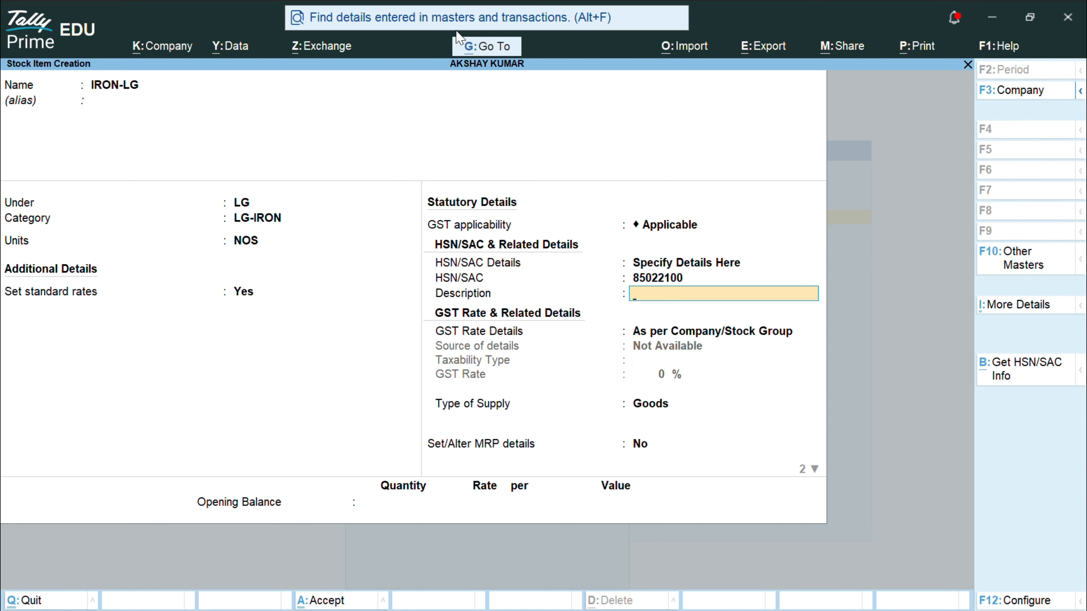
key("ctrl")
type("ELECTRONIC GOODS")
Step: Set GST as Taxable at 18% for Goods, skip MRP, and save IRON-LG
key("Return")
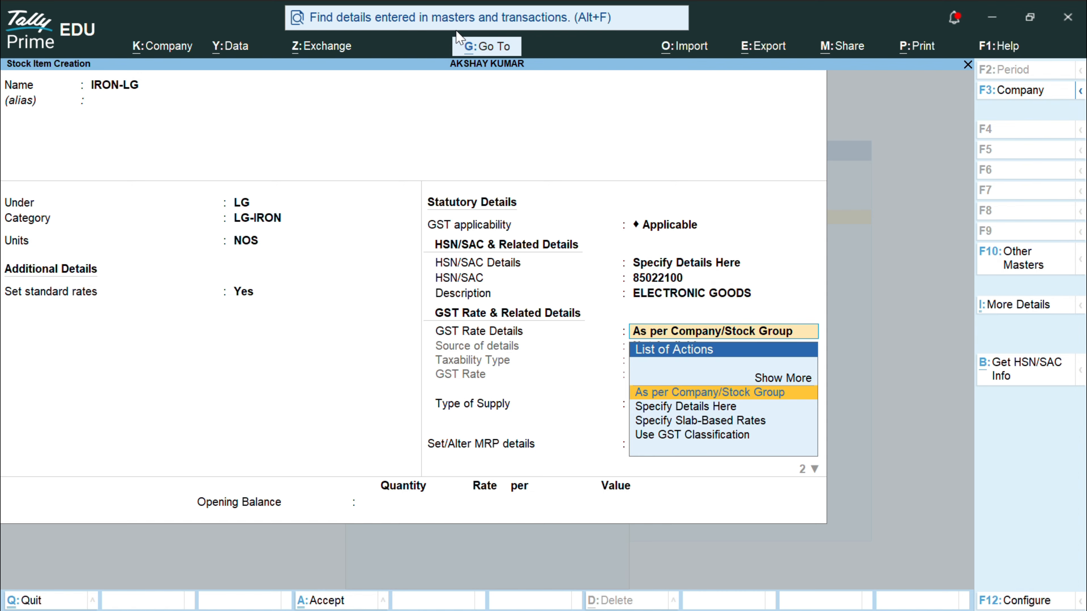
key("Down")
key("Return")
key("Return")
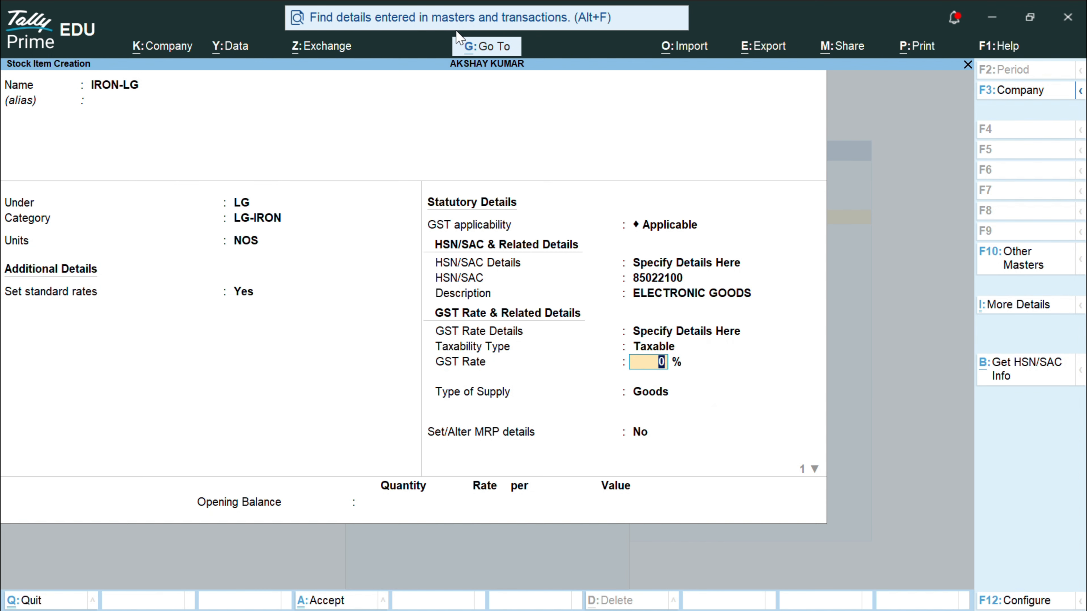
type("18")
key("Return")
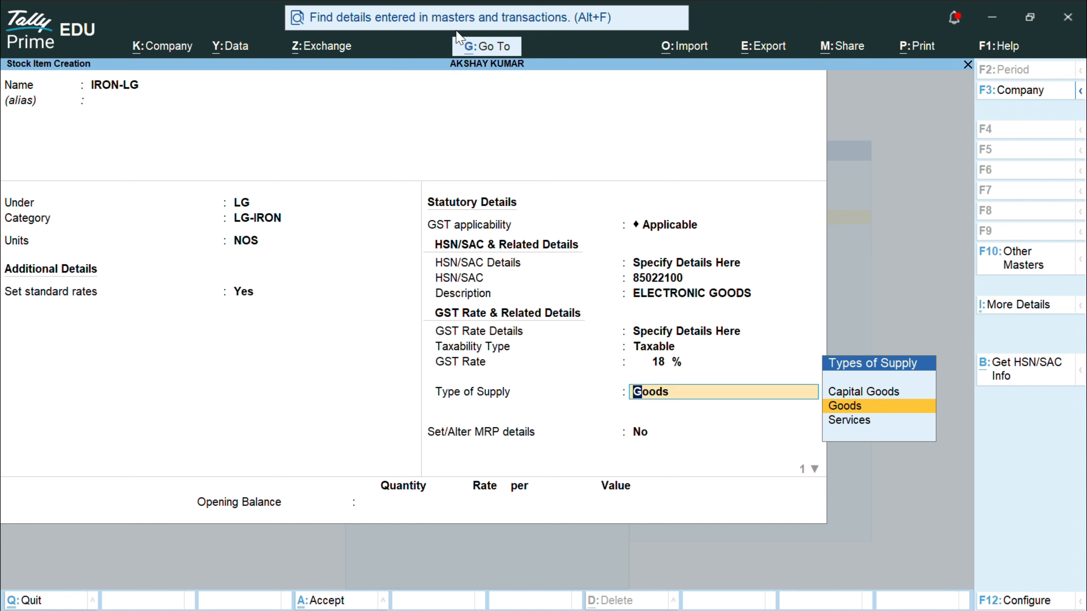
key("Return")
key("Return")
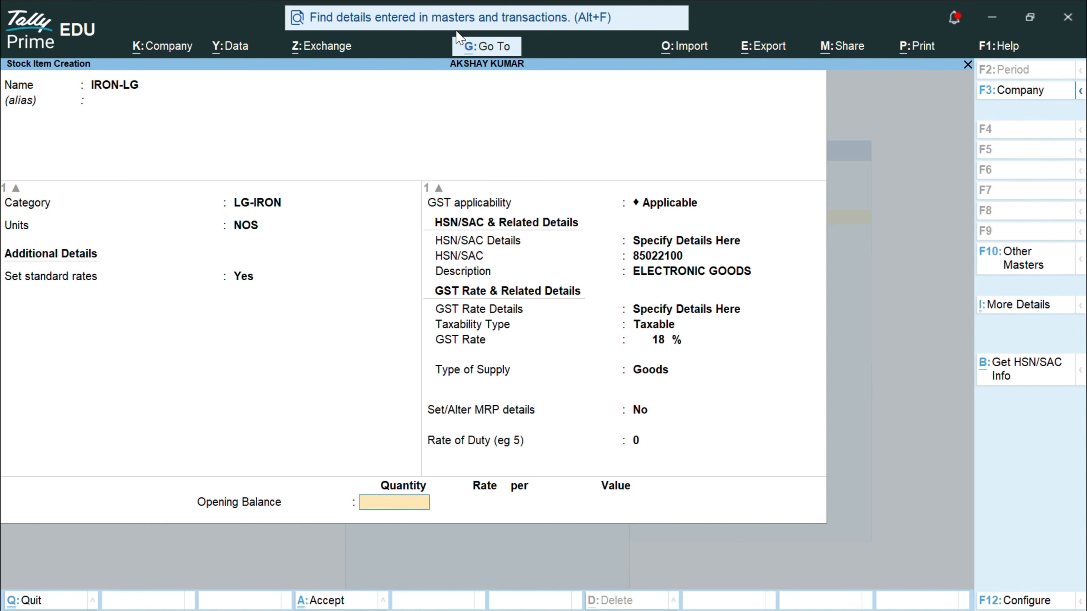
type("00")
key("Return")
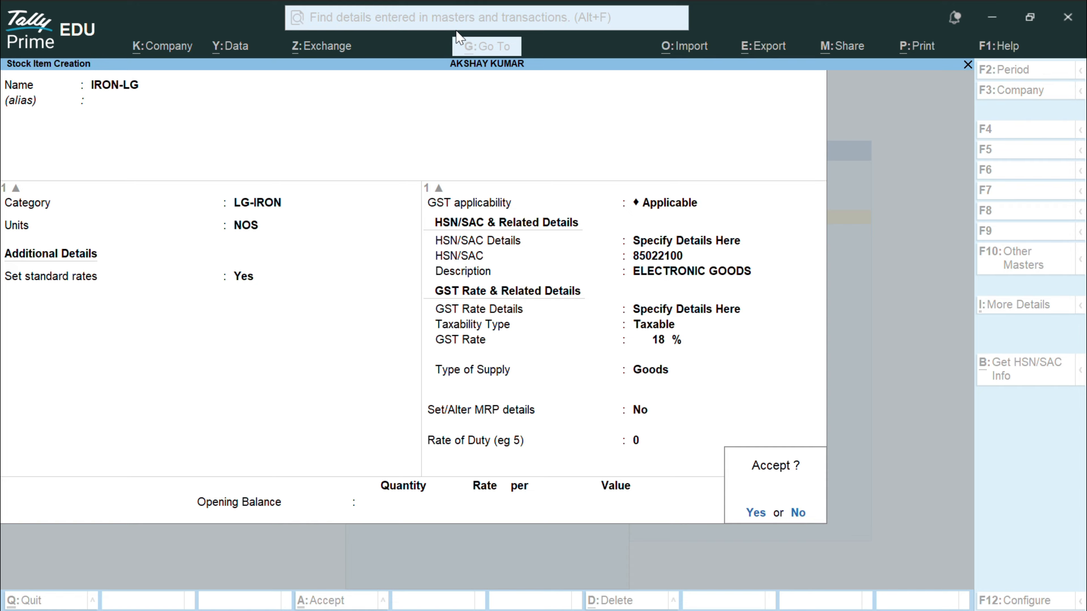
key("Return")
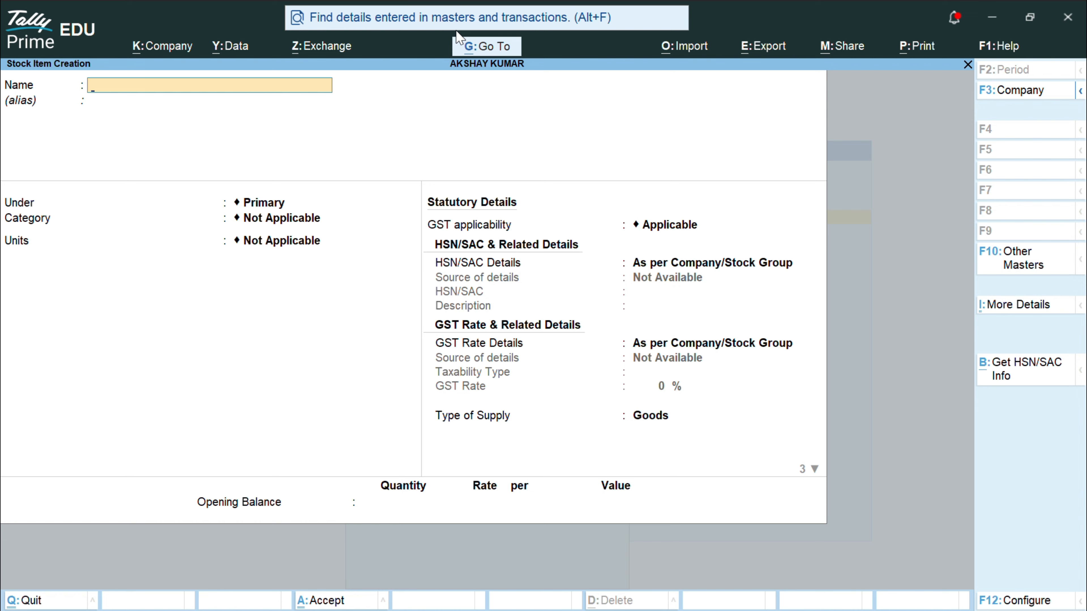
Step: Enter the item name 210 LITER REF-LG, group LG, category LG- REFRIGERATOR, unit NOS
type("210 LITE")
type("R REF-")
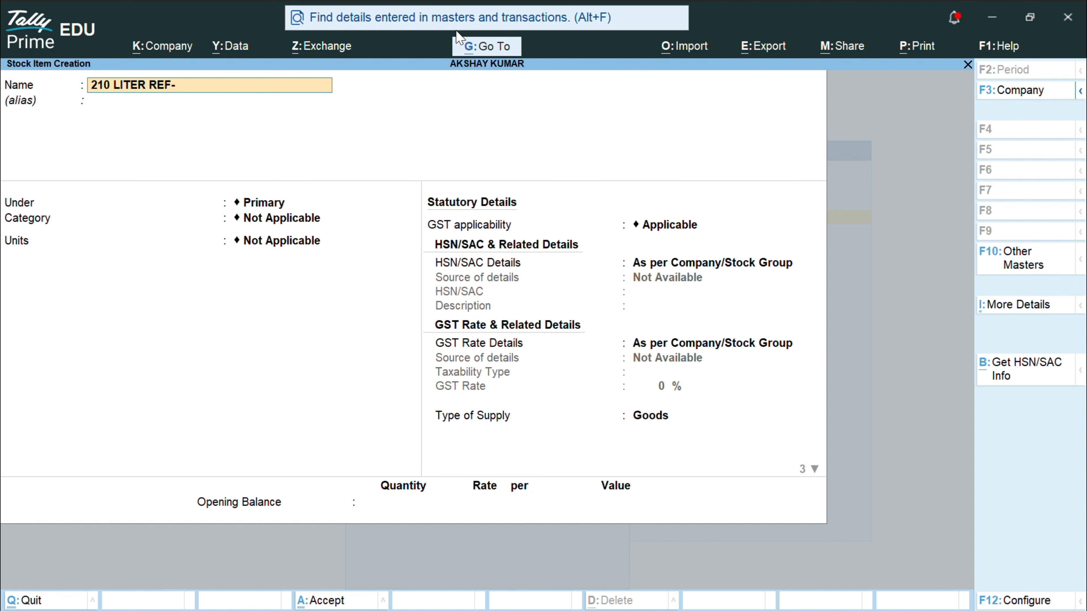
type("LG")
key("Return")
key("Return")
key("Down")
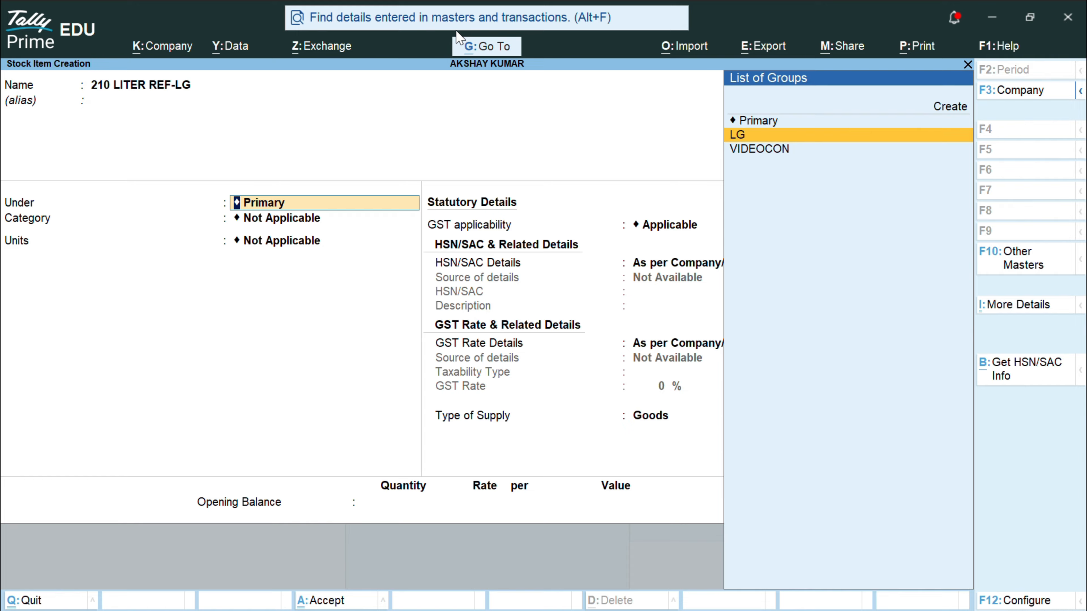
key("Return")
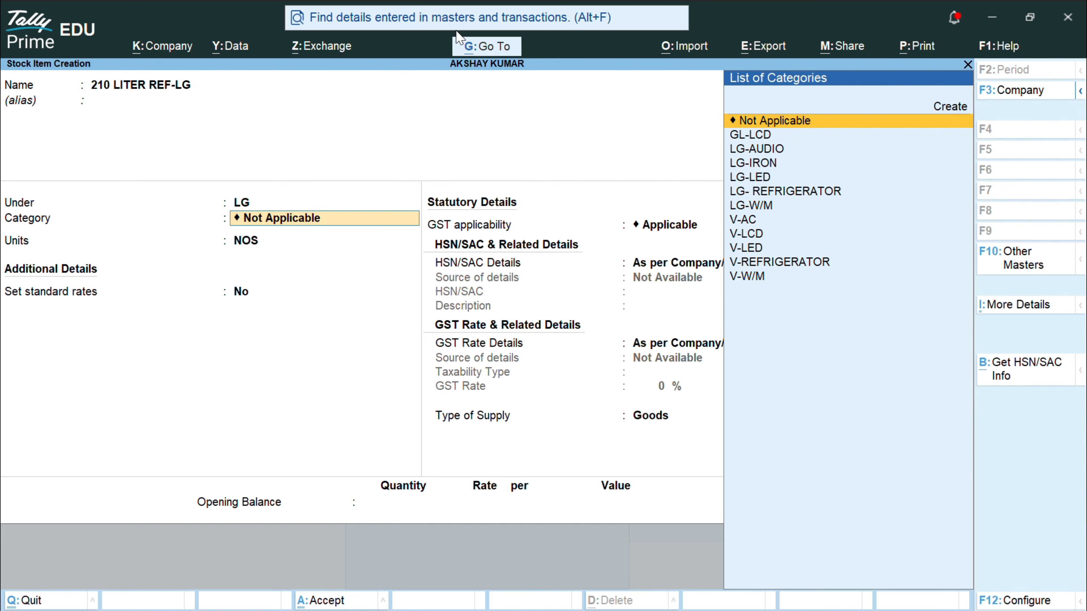
key("Down")
key("Down")
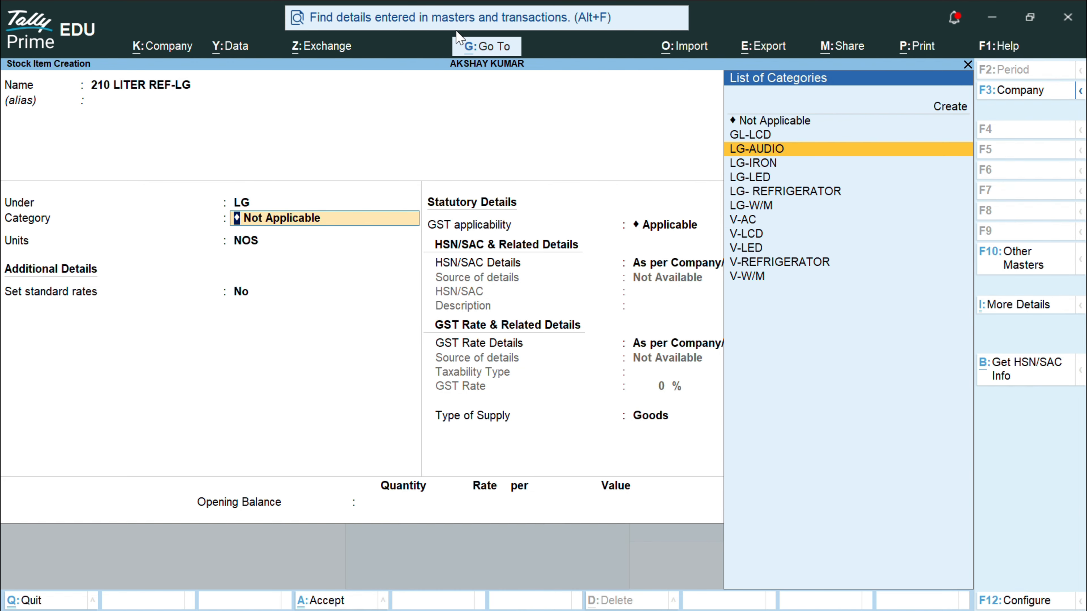
key("Down")
key("Down")
key("Down")
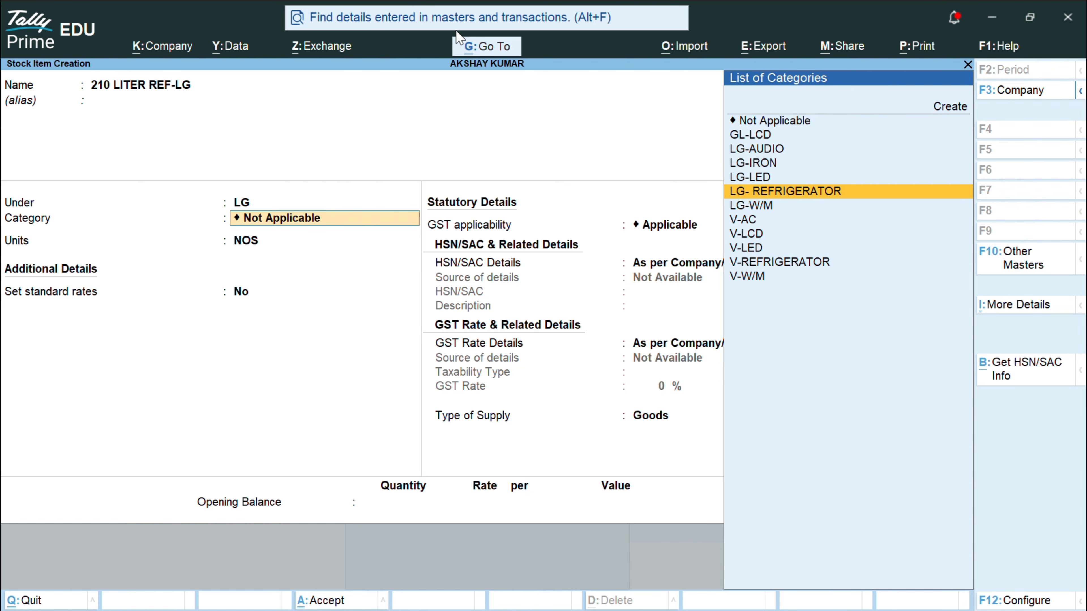
key("Return")
key("Return")
Step: Turn on standard rates with cost 10,890 and selling rate 11,890 per NOS
type("Y")
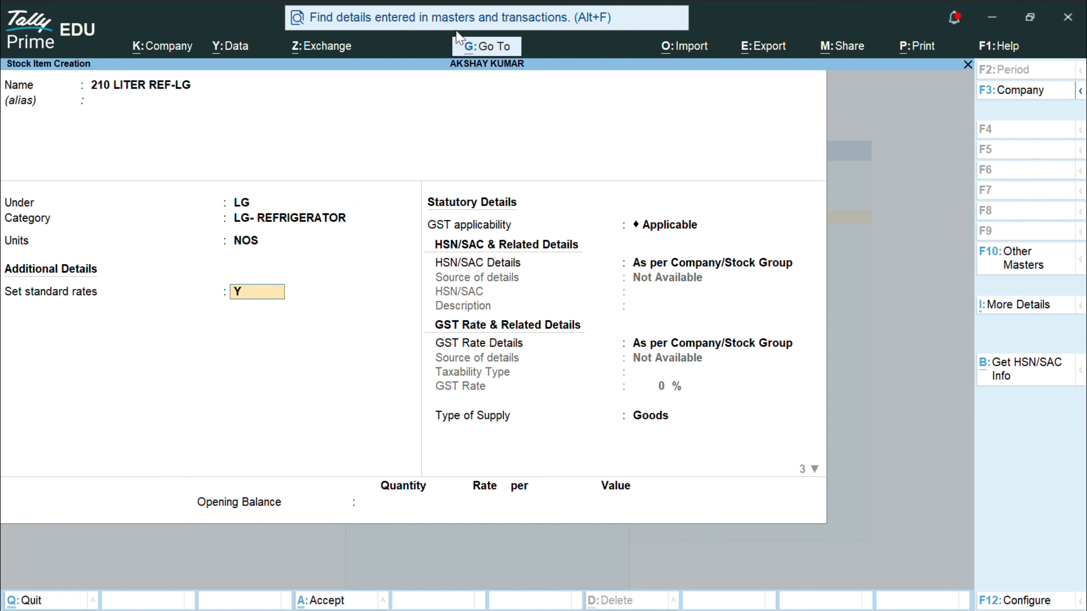
key("Return")
key("Return")
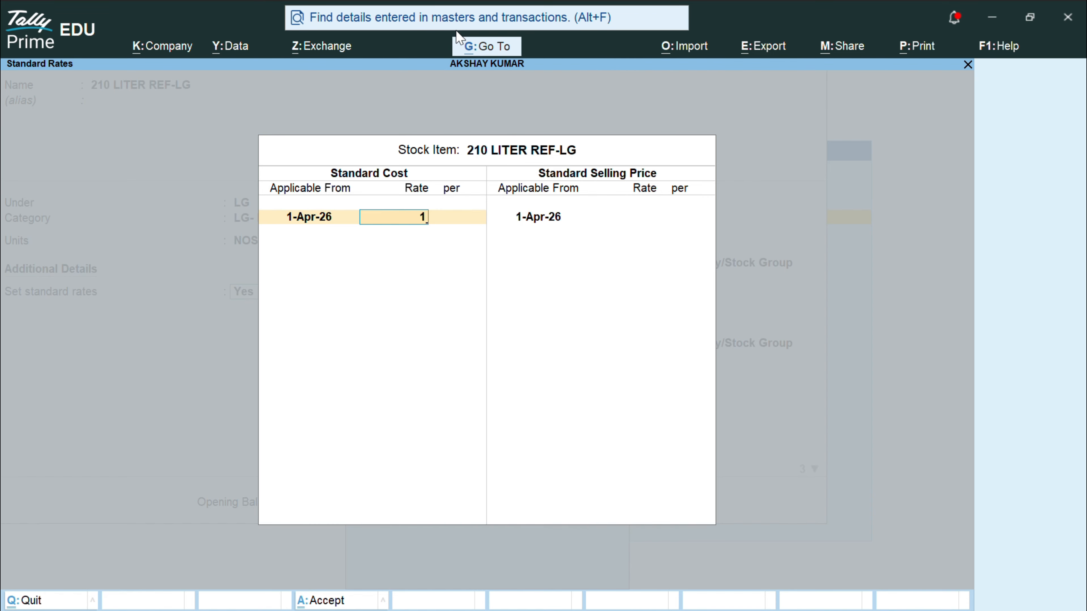
type("10,8")
type("9")
type("0")
key("Return")
key("Return")
key("Return")
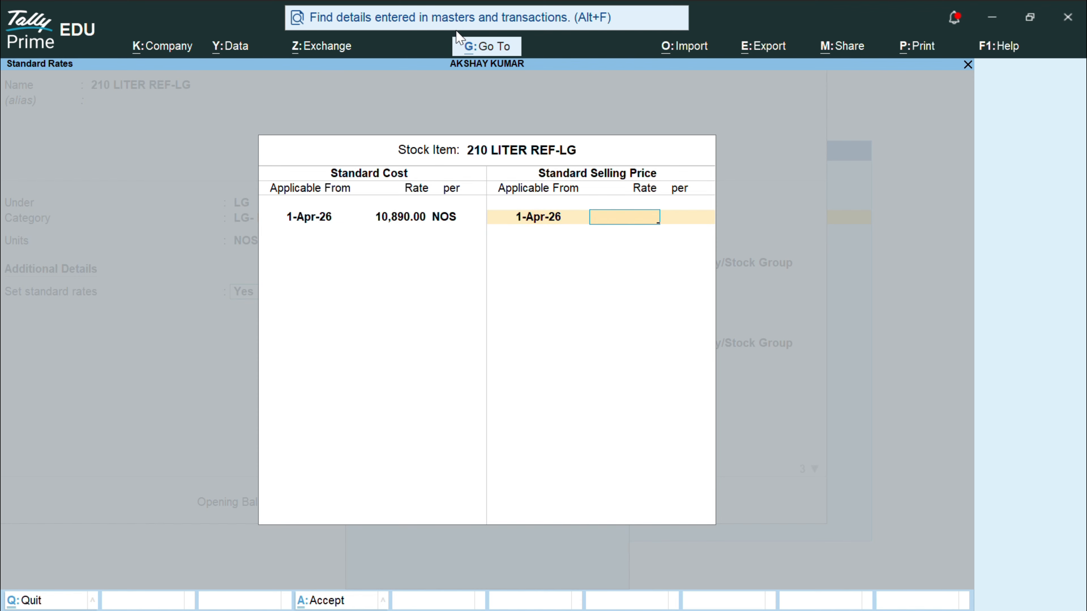
type("11890")
key("Return")
key("Return")
key("Return")
key("Return")
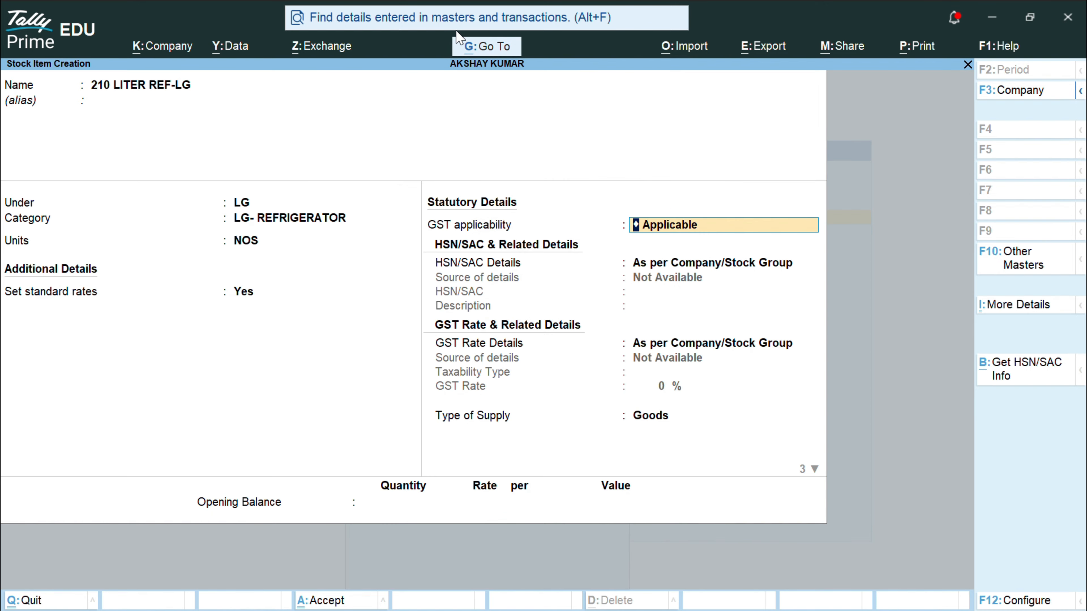
Step: Specify HSN/SAC code 85022100 here with the description ELECTRONIC GOODS
key("BackSpace")
key("Return")
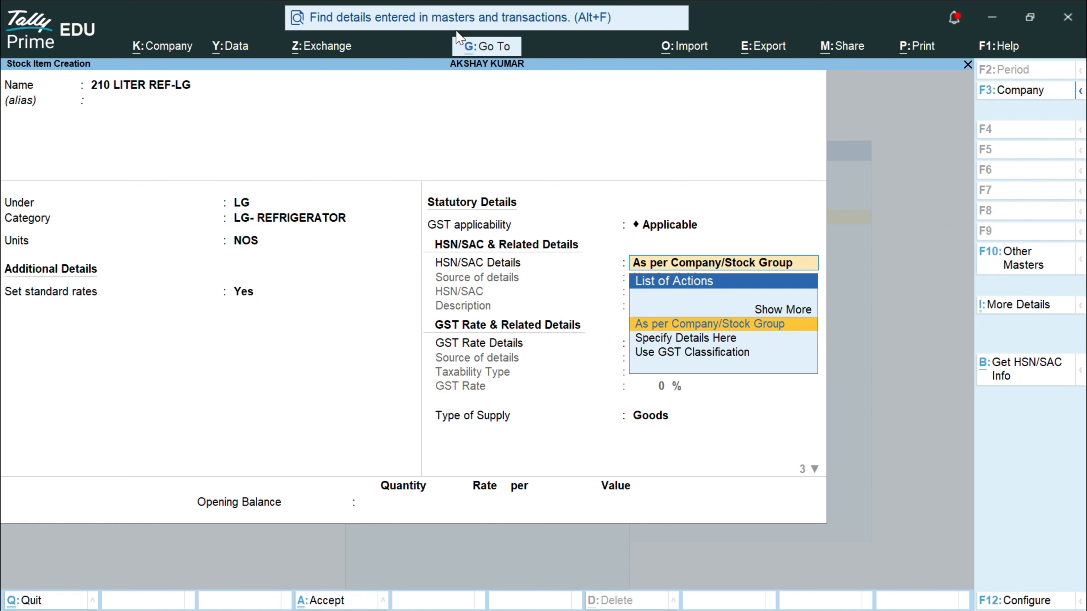
key("Down")
key("Return")
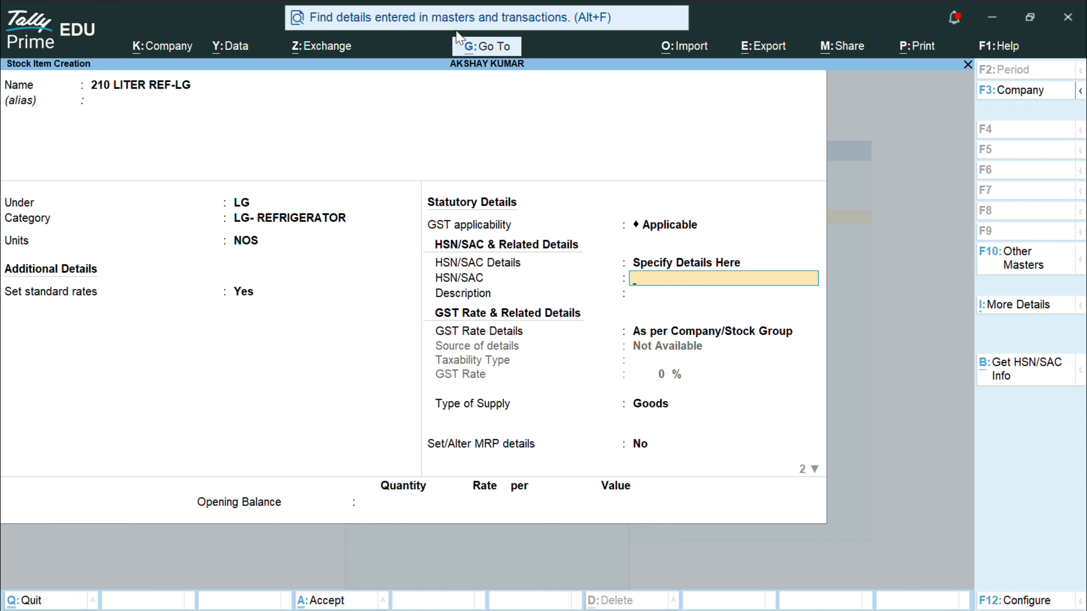
type("850221000")
key("BackSpace")
key("Return")
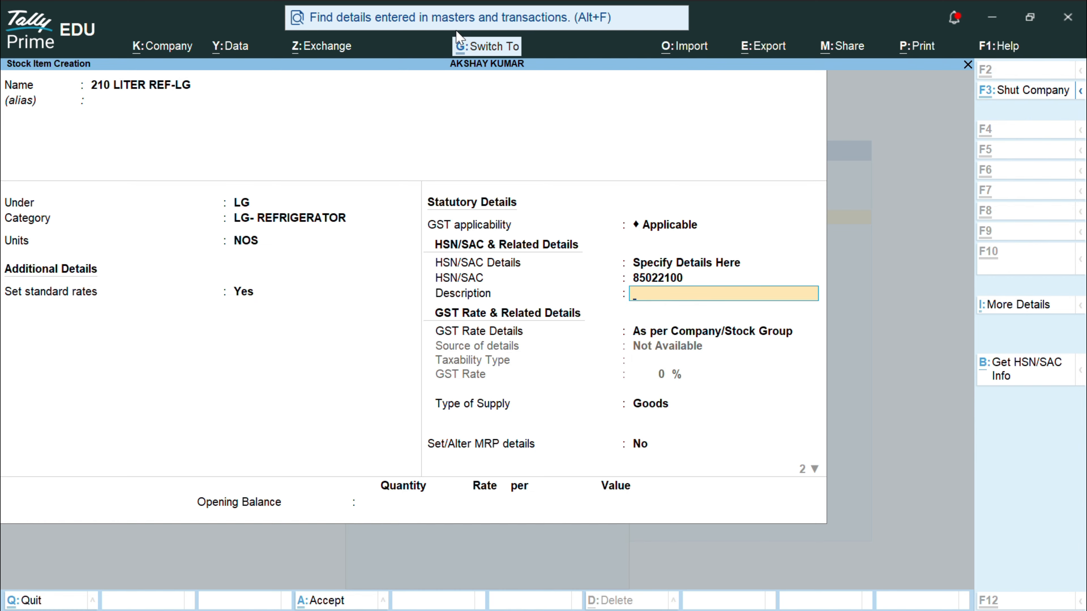
type("ELECTRONIC GOODS")
Step: Specify GST rate details here as Taxable at 18%
key("Return")
key("Down")
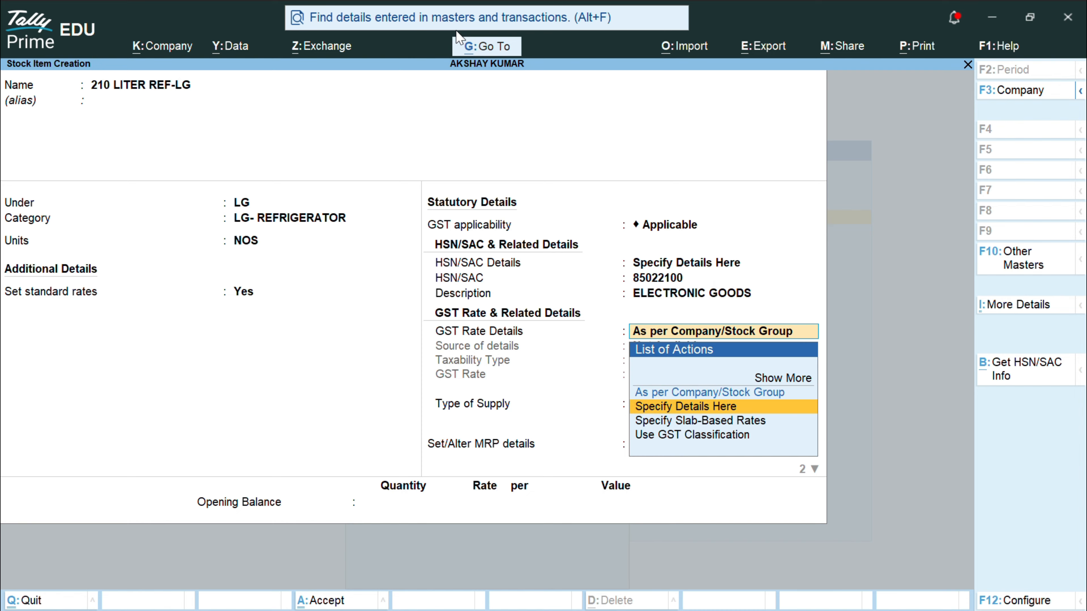
key("Return")
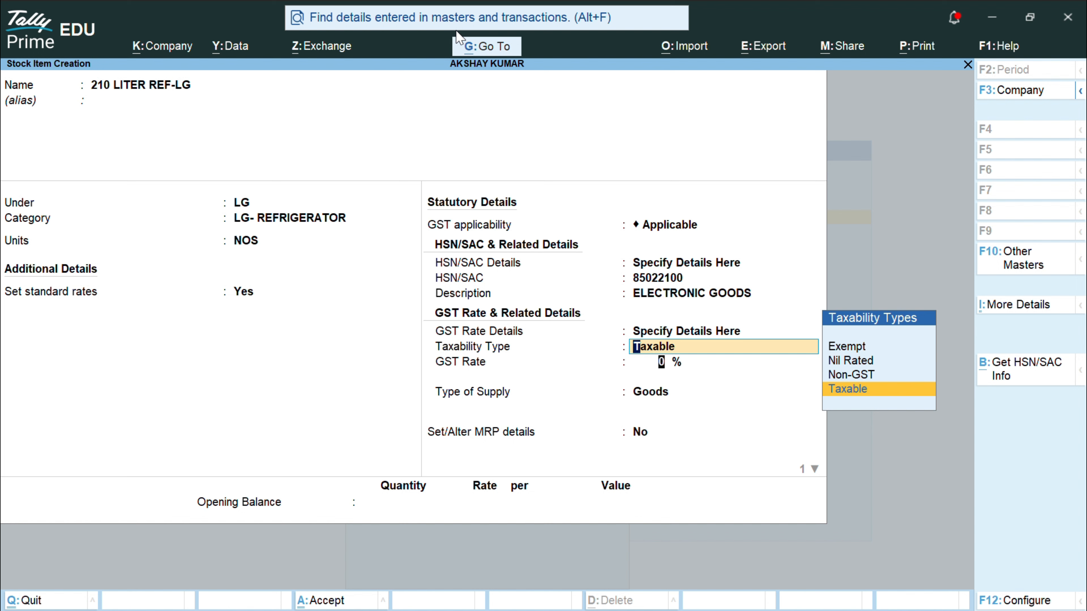
key("Return")
type("18")
key("Return")
key("Return")
key("Return")
key("Return")
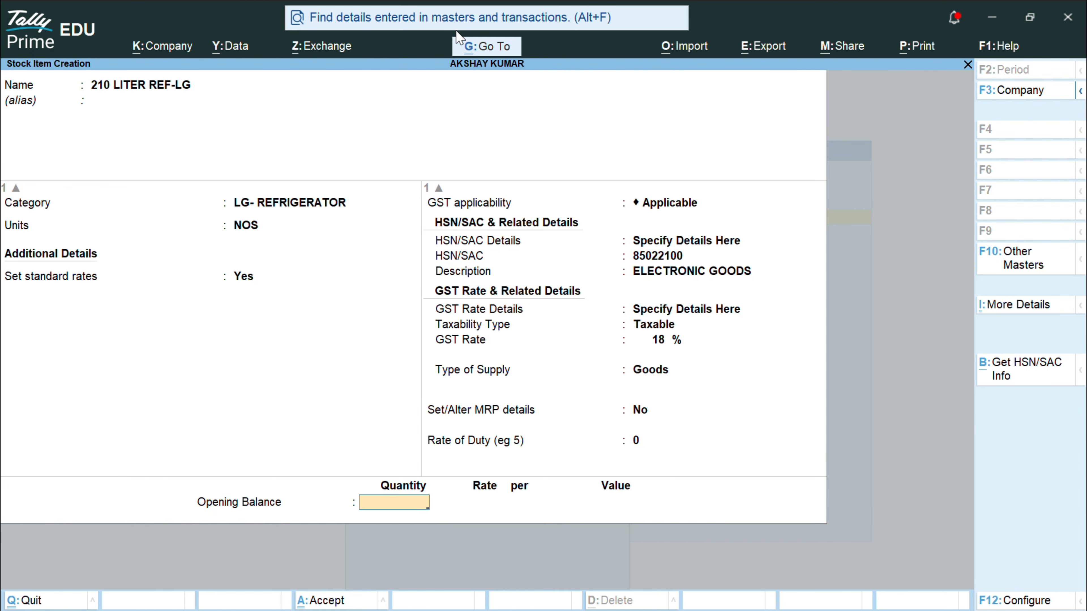
Step: Enter a 35 NOS opening balance and allocate 15 NOS to SHOW ROOM at 10,890
type("35")
key("Return")
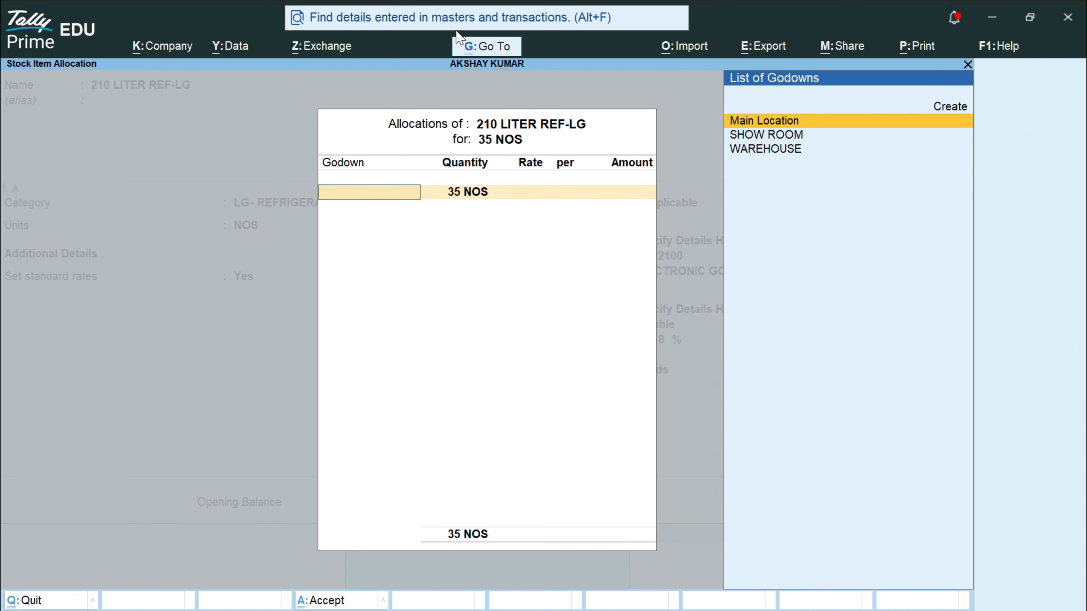
key("Down")
key("Return")
type("1")
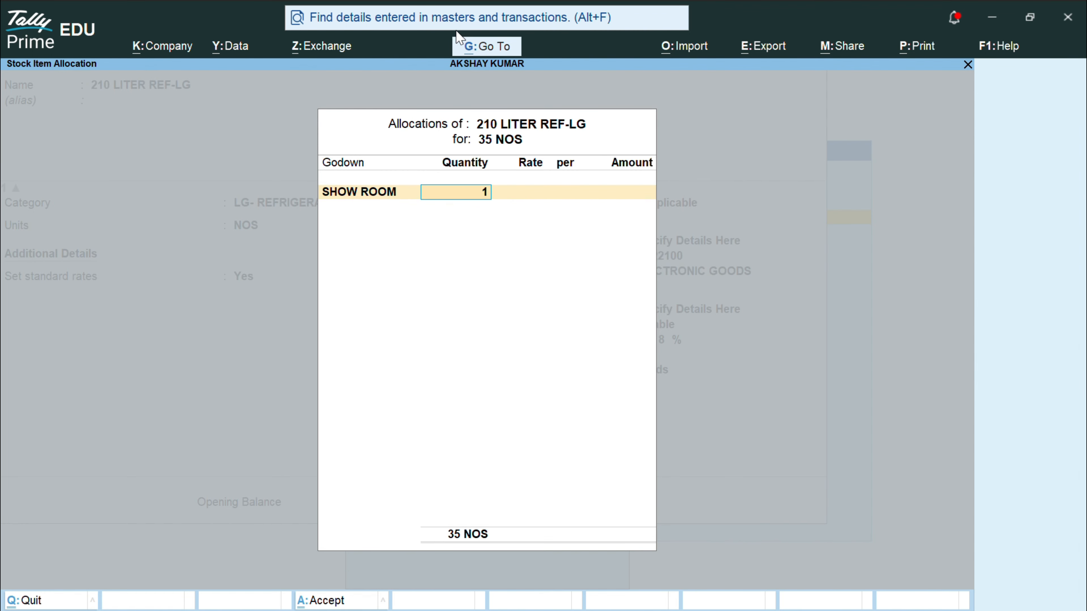
type("5")
key("Return")
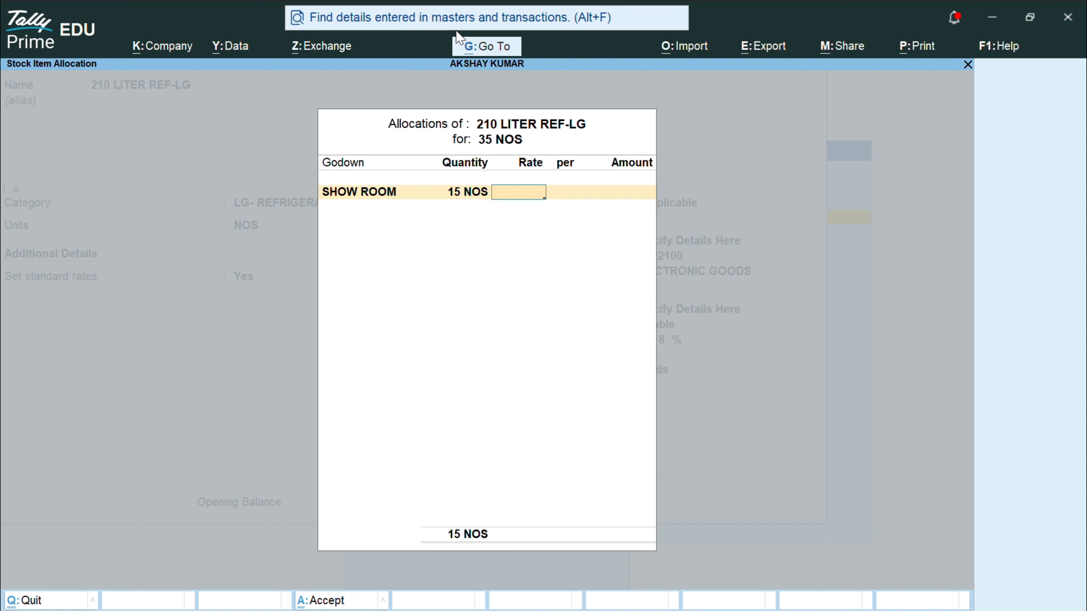
type("10890")
key("Return")
Step: Allocate the remaining 20 NOS to WAREHOUSE at 10,890, save, and leave the blank form
key("Return")
key("Return")
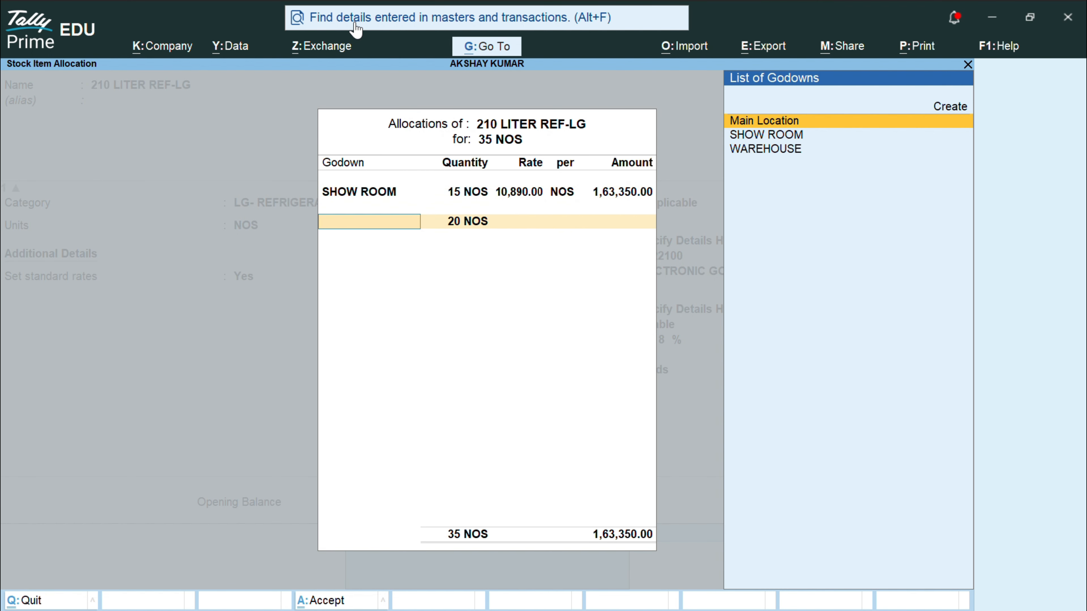
key("Down")
key("Down")
key("Return")
key("Return")
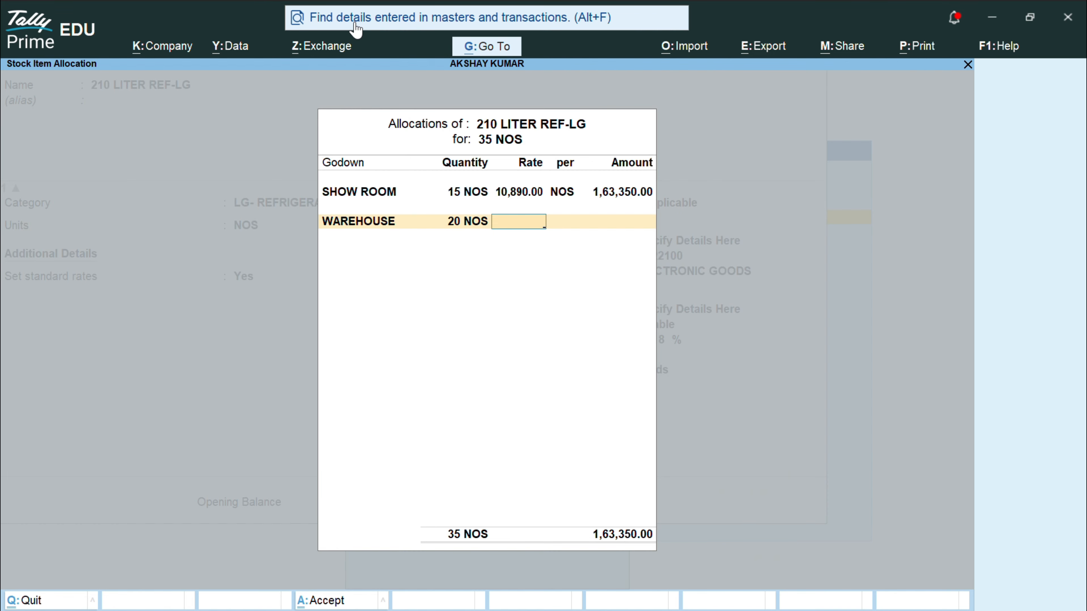
type("10890")
key("Return")
key("Return")
key("Return")
key("Return")
key("Return")
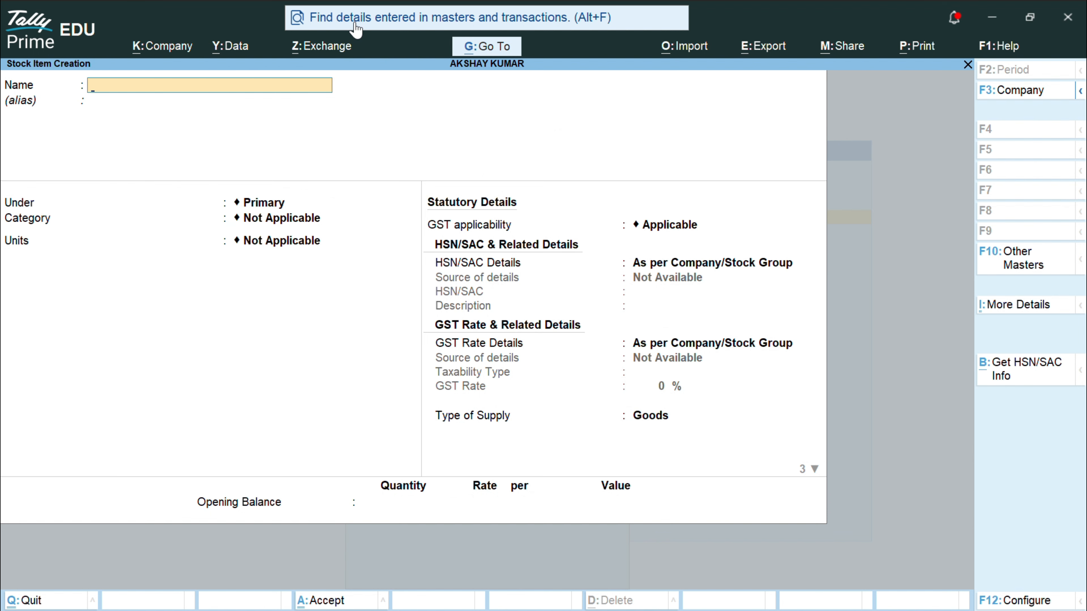
key("Escape")
Step: Quit the blank form and browse the created stock items under Alter
key("Return")
key("Escape")
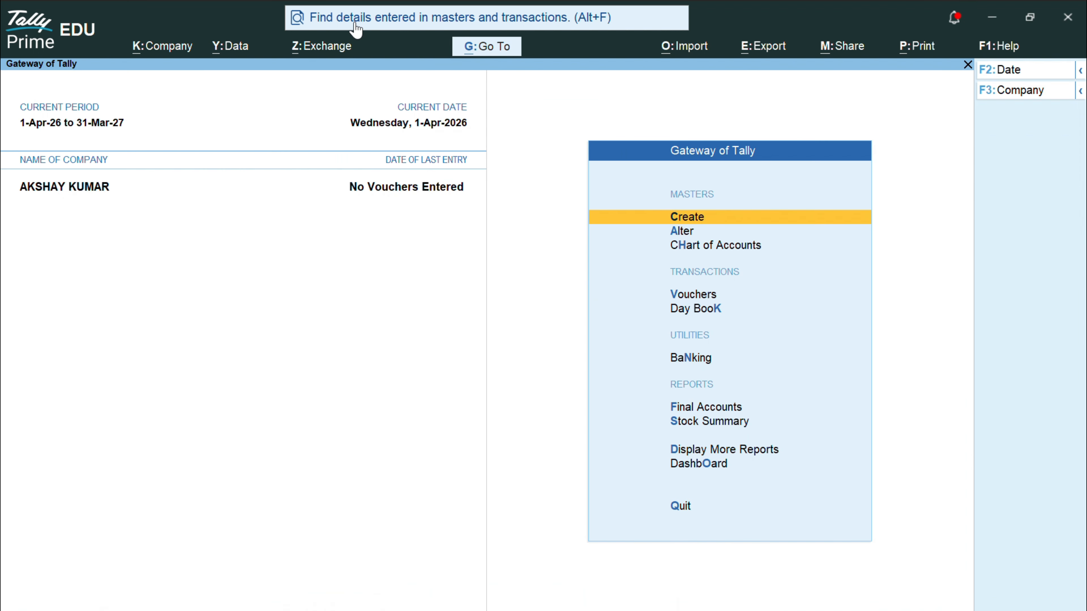
key("Down")
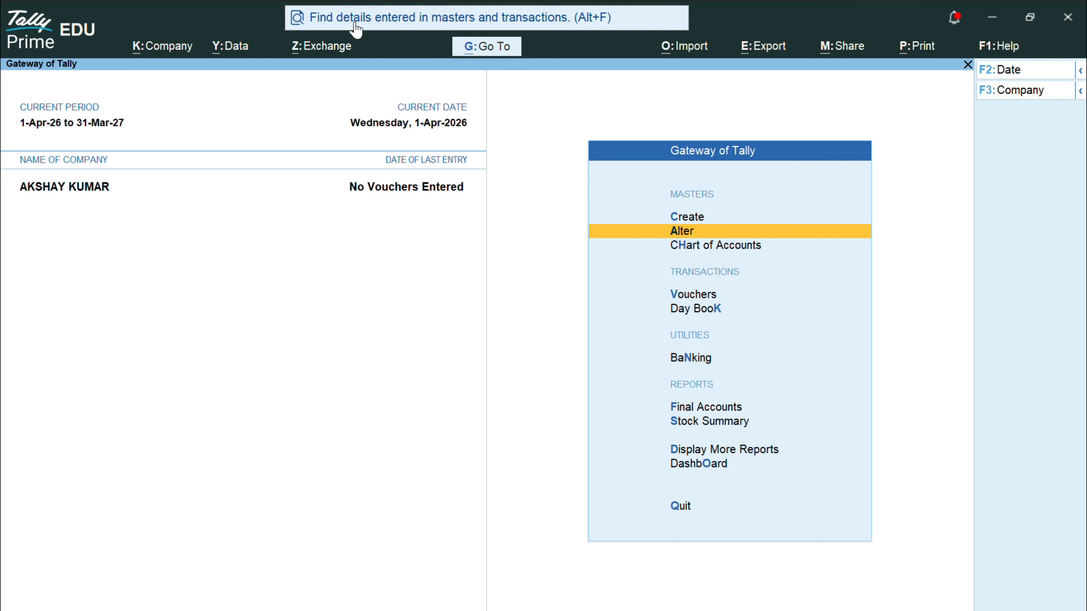
key("Return")
key("Down")
key("Down")
key("Down")
key("Down")
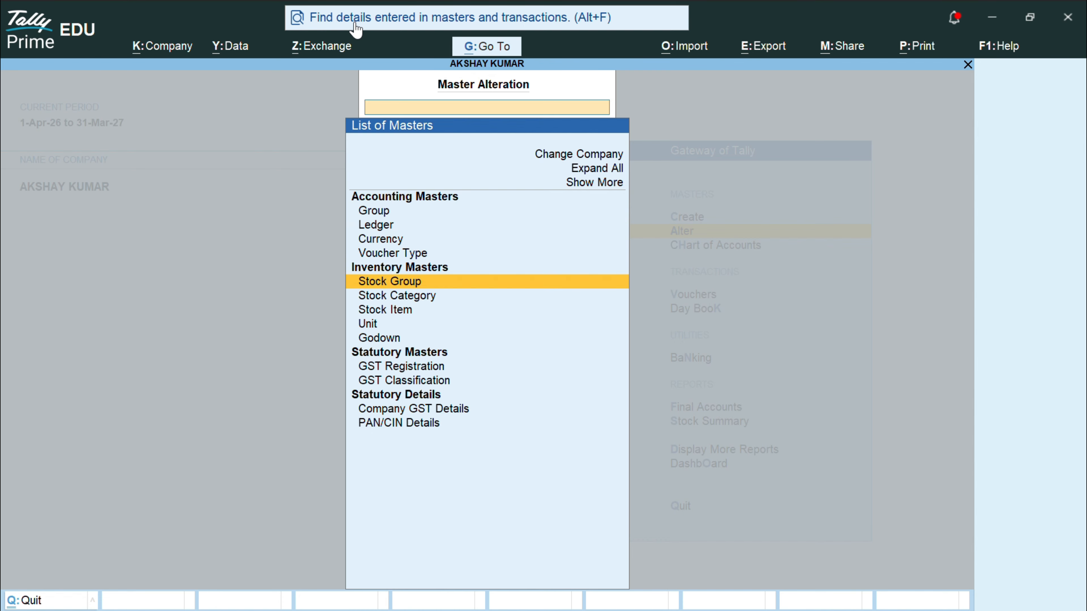
key("Down")
key("Down")
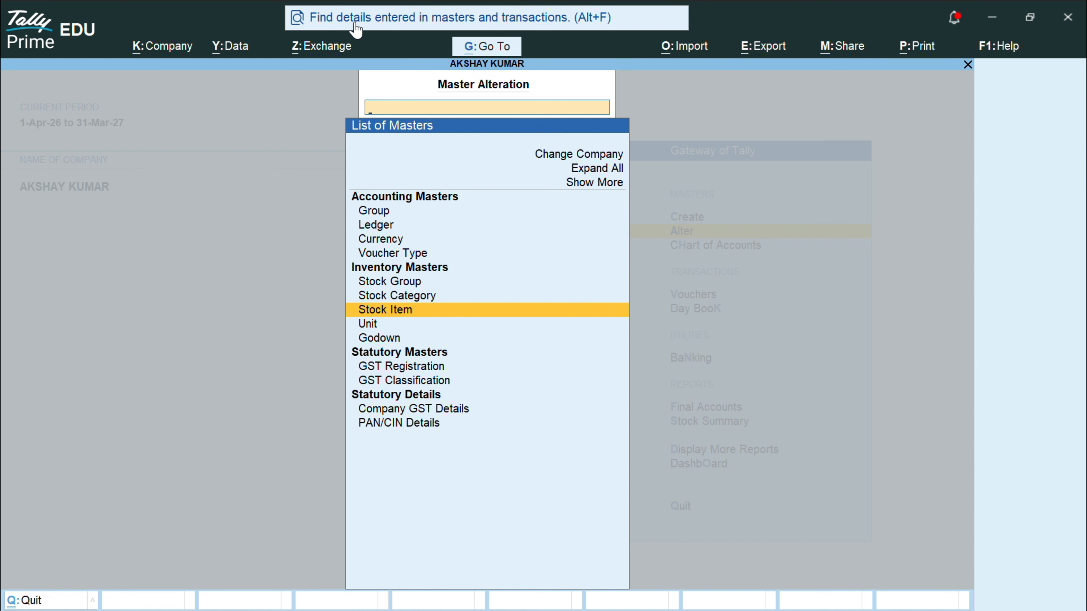
key("Return")
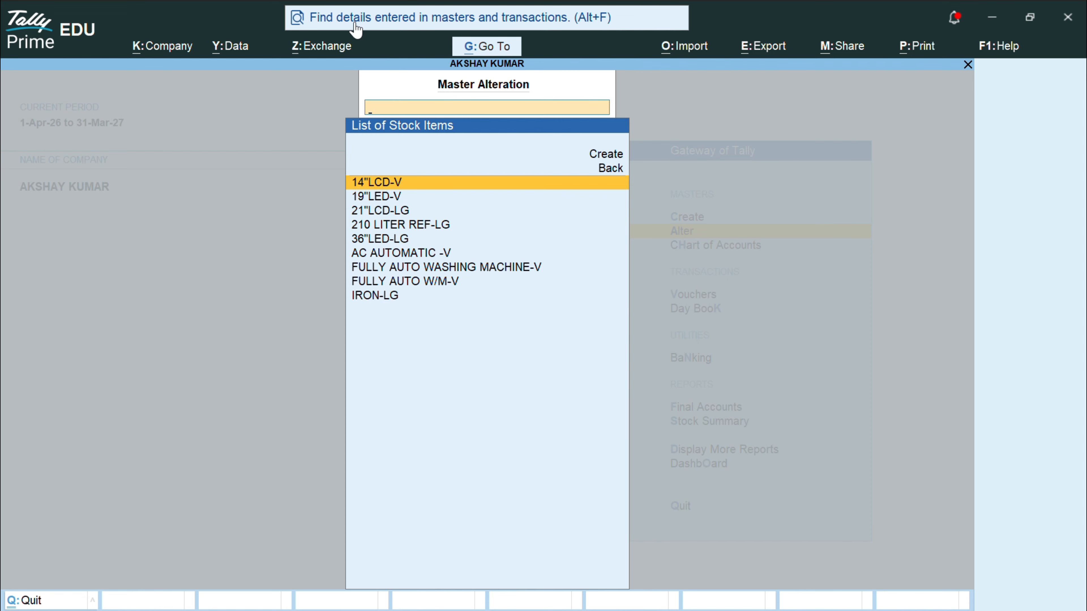
key("Down")
key("Down")
key("Down")
key("Down")
Step: Review the lists of stock groups and stock categories
key("Escape")
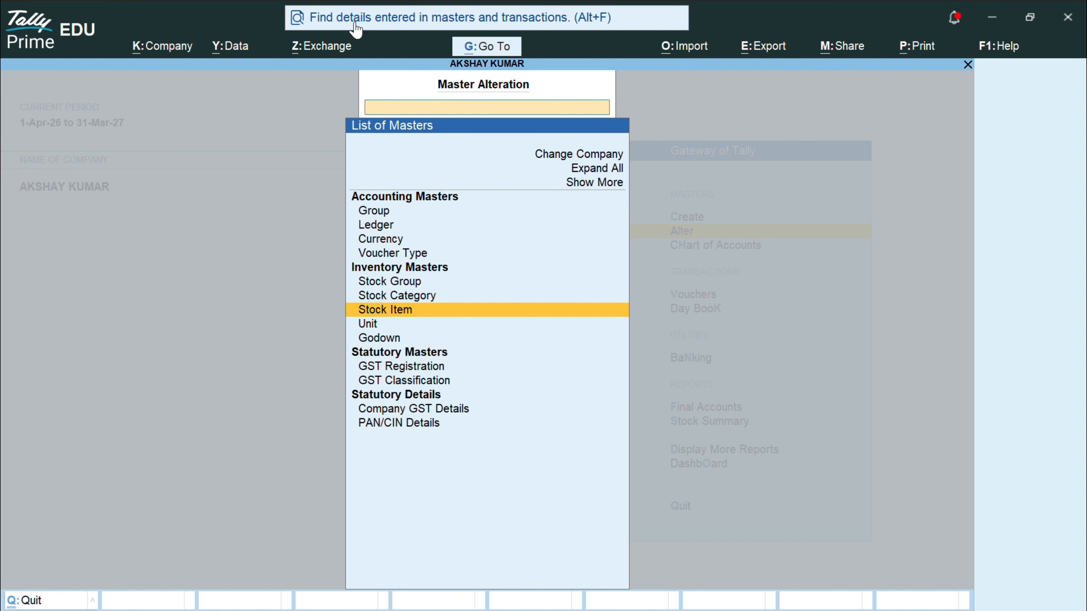
key("Up")
key("Up")
key("Return")
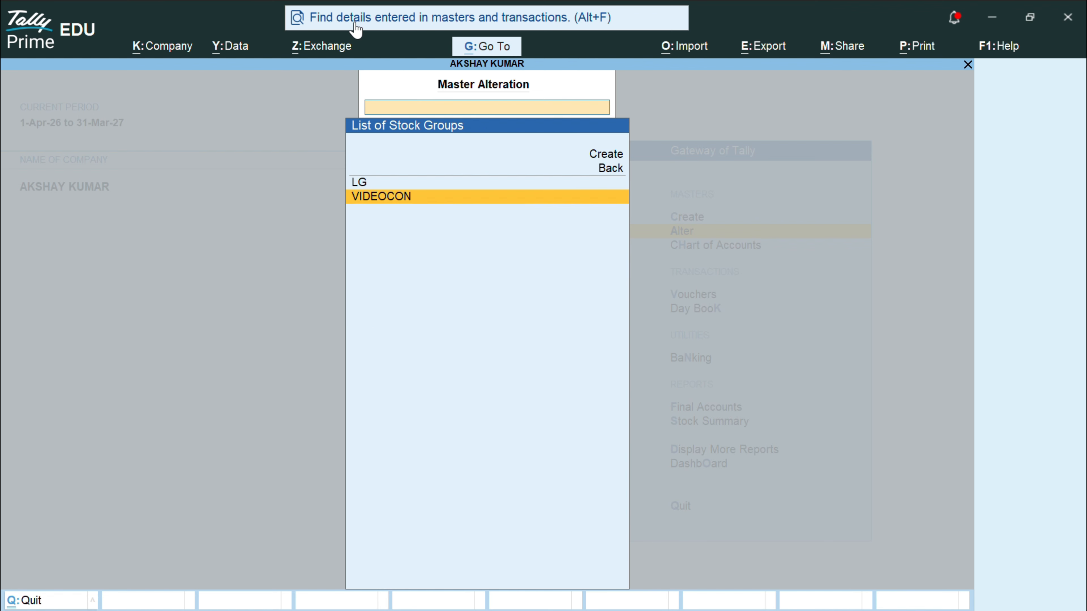
key("Escape")
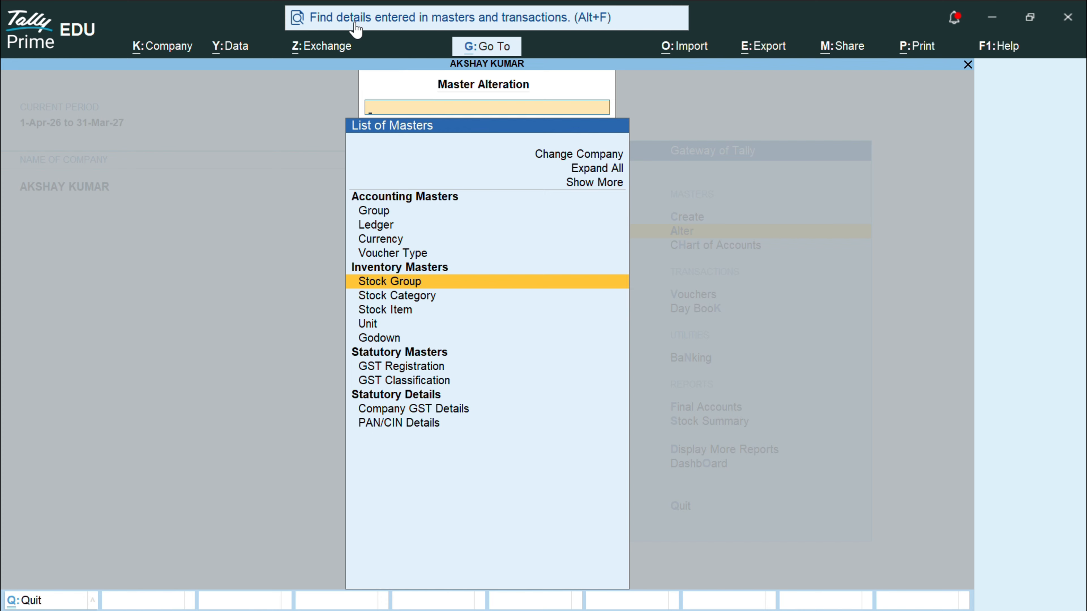
key("Down")
key("Return")
key("Down")
key("Down")
key("Down")
key("Down")
key("Down")
key("Down")
key("Down")
key("Down")
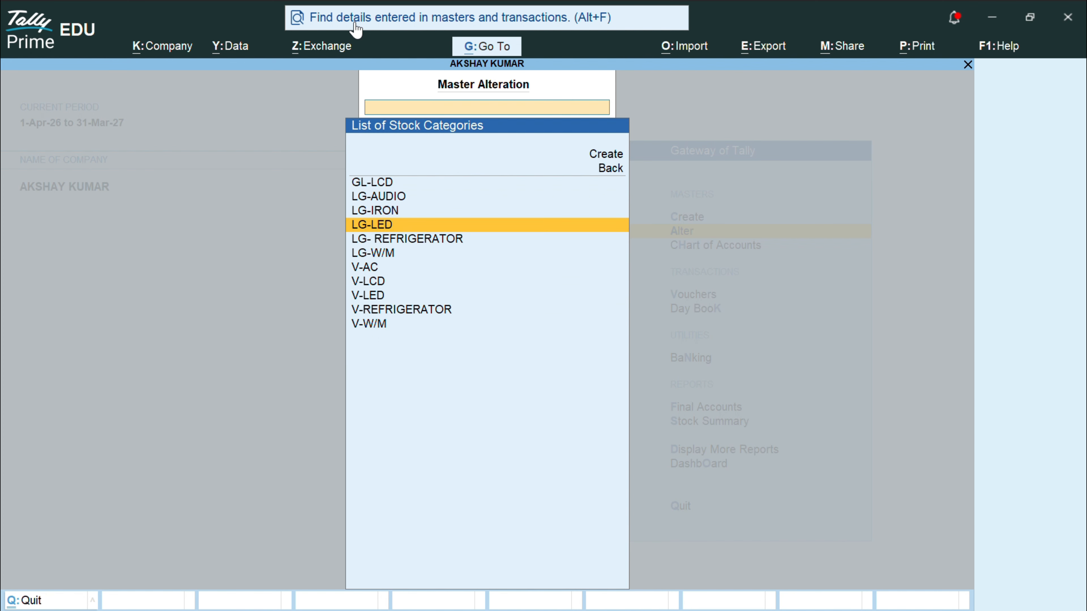
key("Escape")
Step: Review the lists of units and godowns
key("Down")
key("Down")
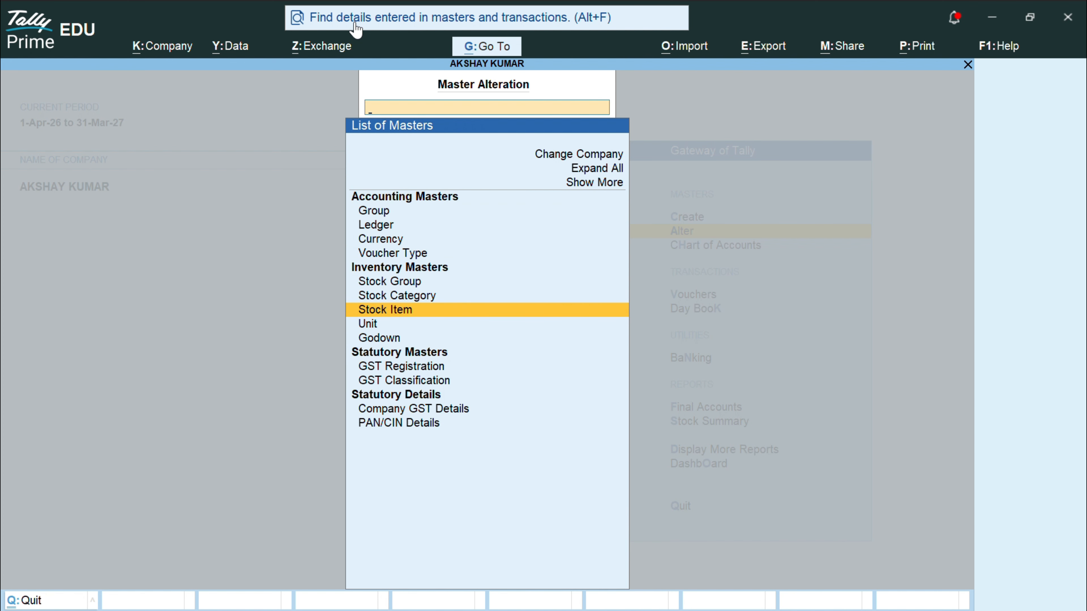
key("Return")
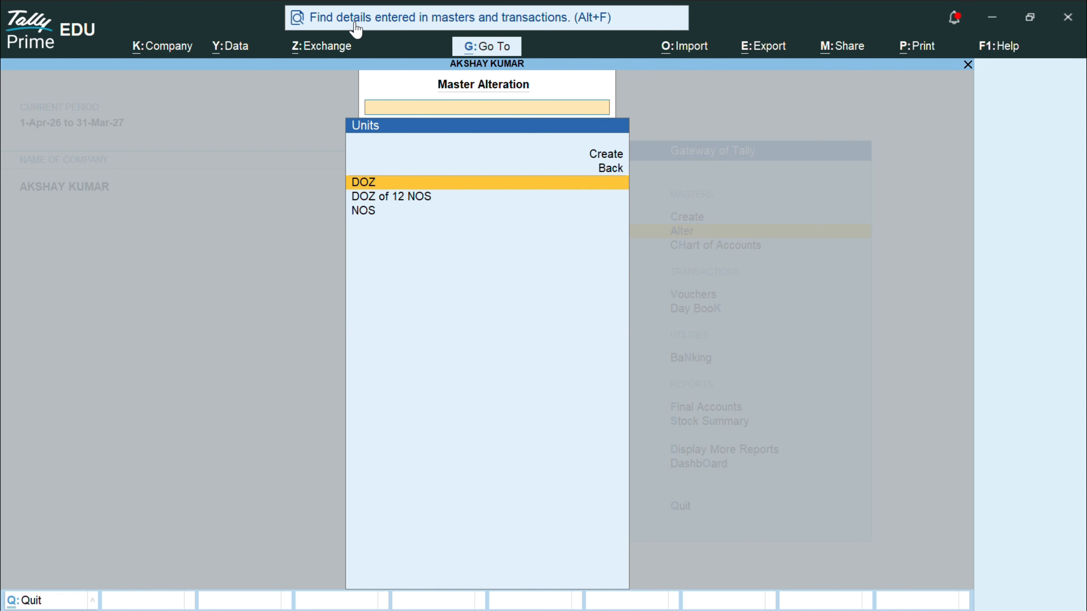
key("Escape")
key("Down")
key("Return")
key("Escape")
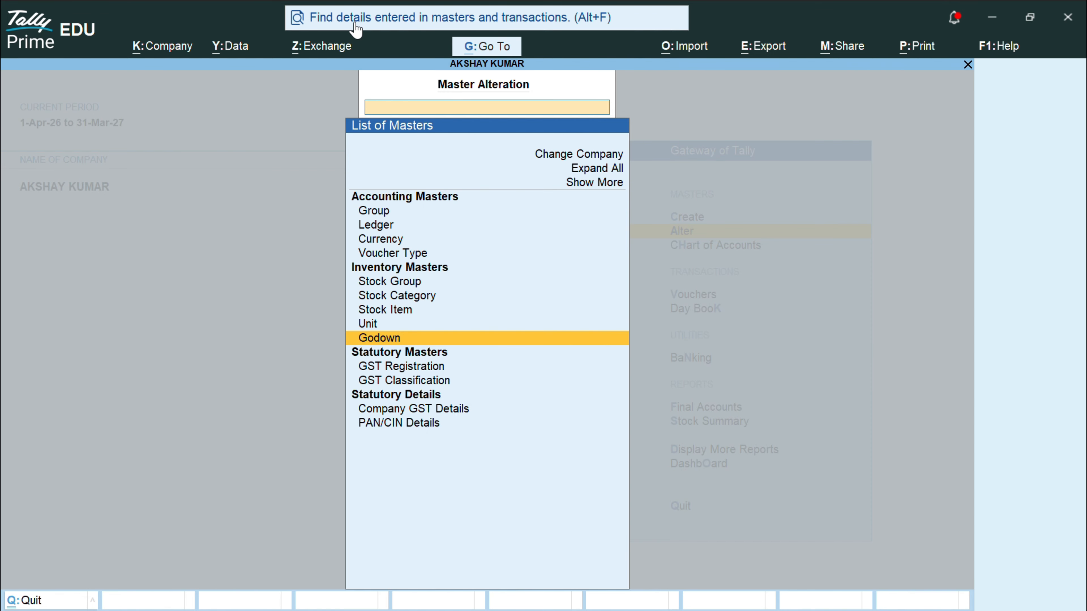
Step: Recheck the stock items list, then close it and return to the Gateway of Tally
key("Up")
key("Up")
key("Return")
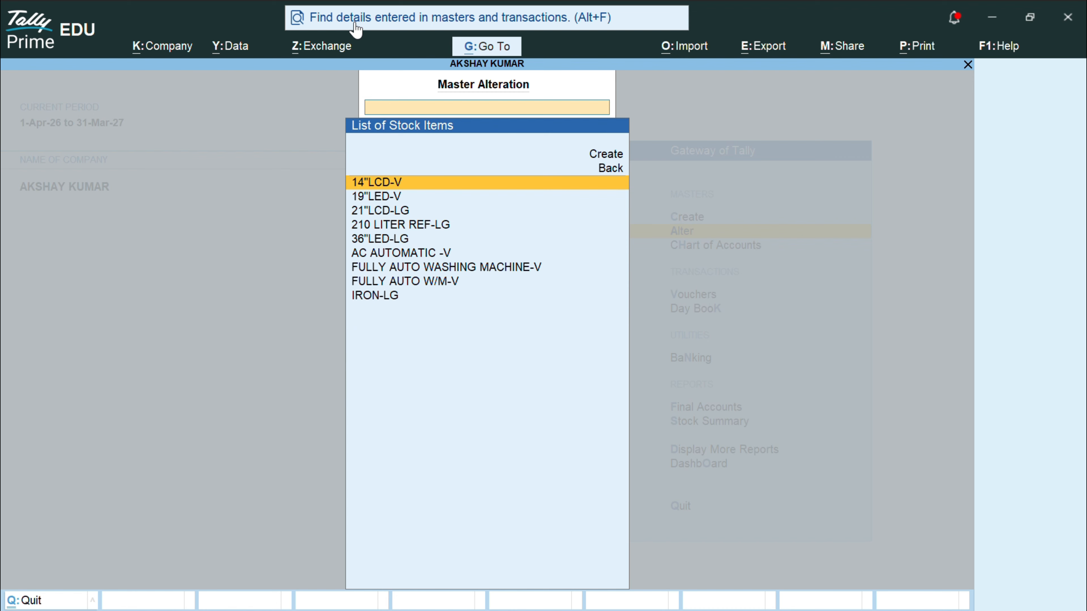
key("Escape")
key("Escape")
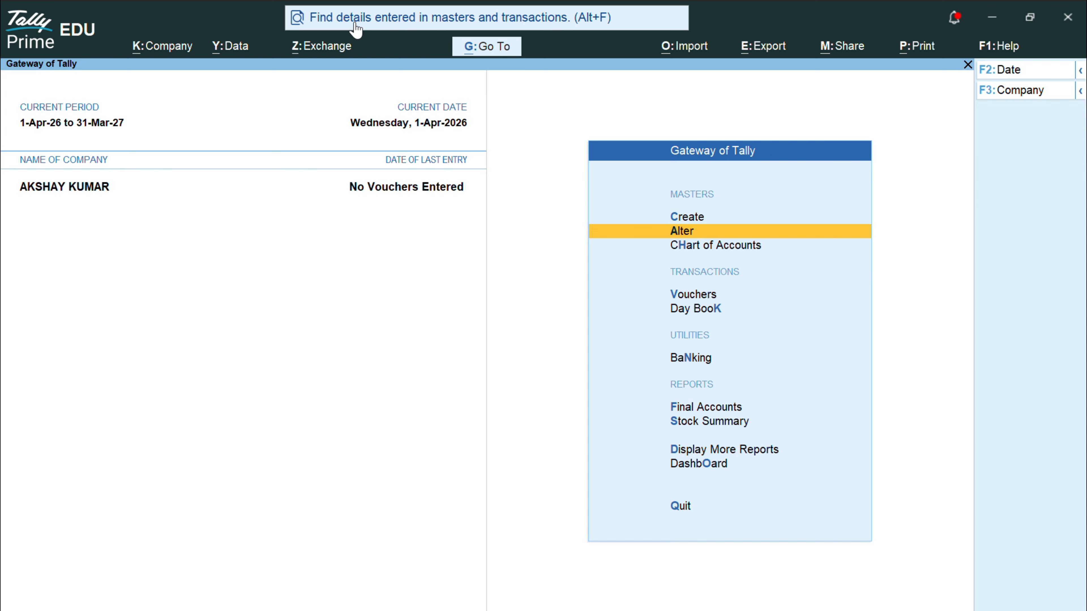
left_click(443, 32)
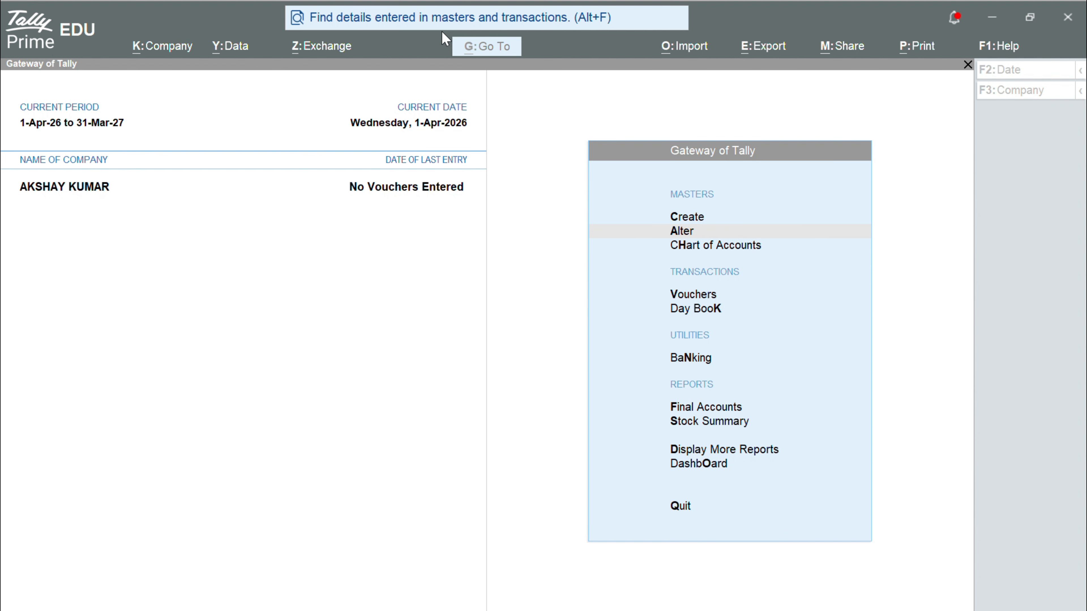
left_click(488, 163)
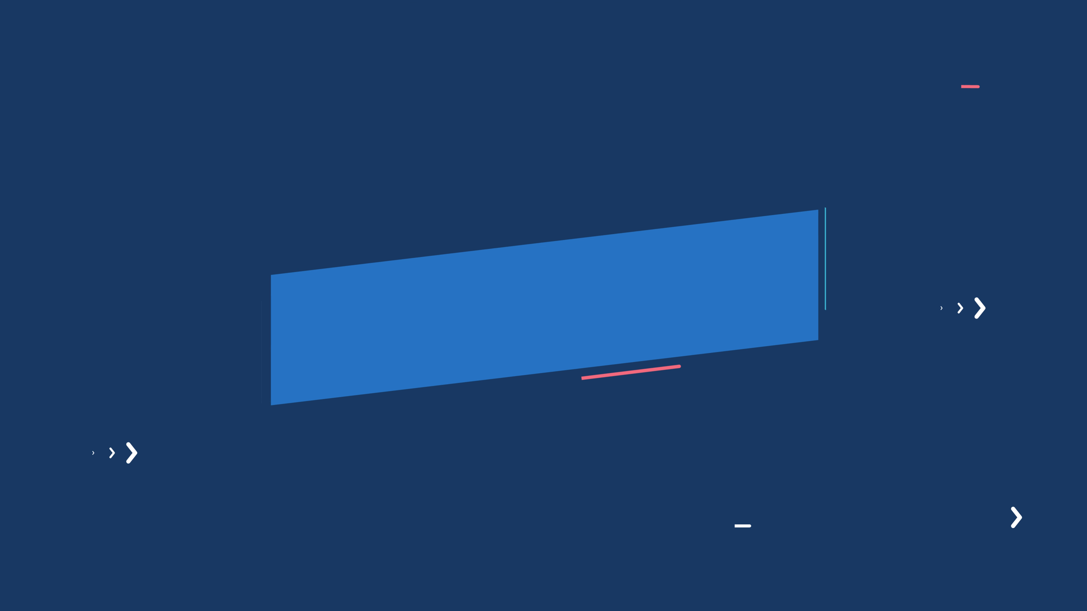